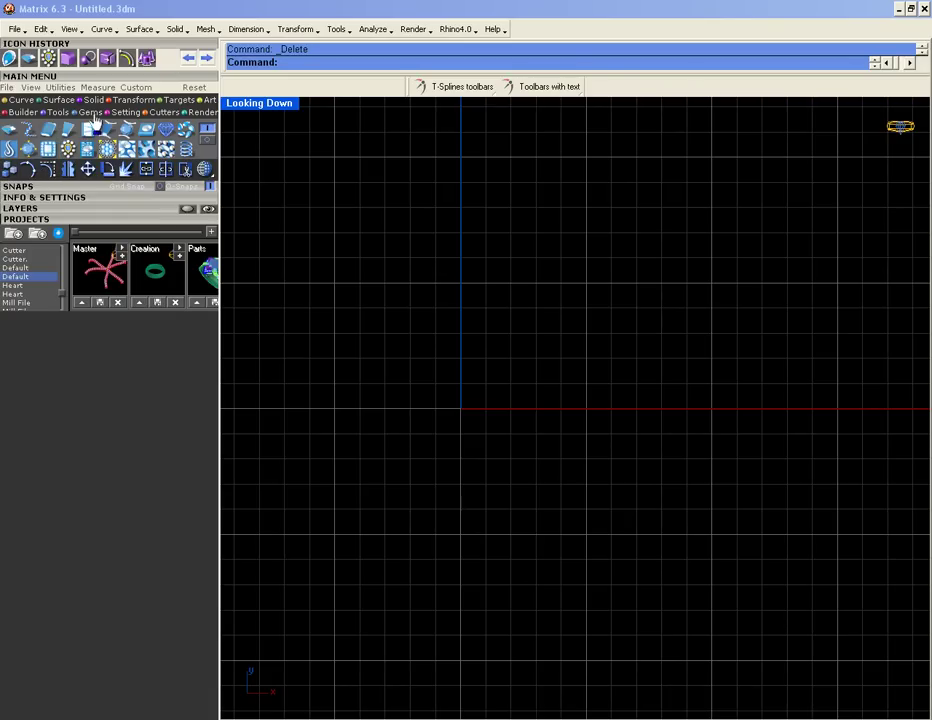
Step: Load a heart-shaped diamond at the 11.0 mm size with the Gem Loader
left_click(69, 150)
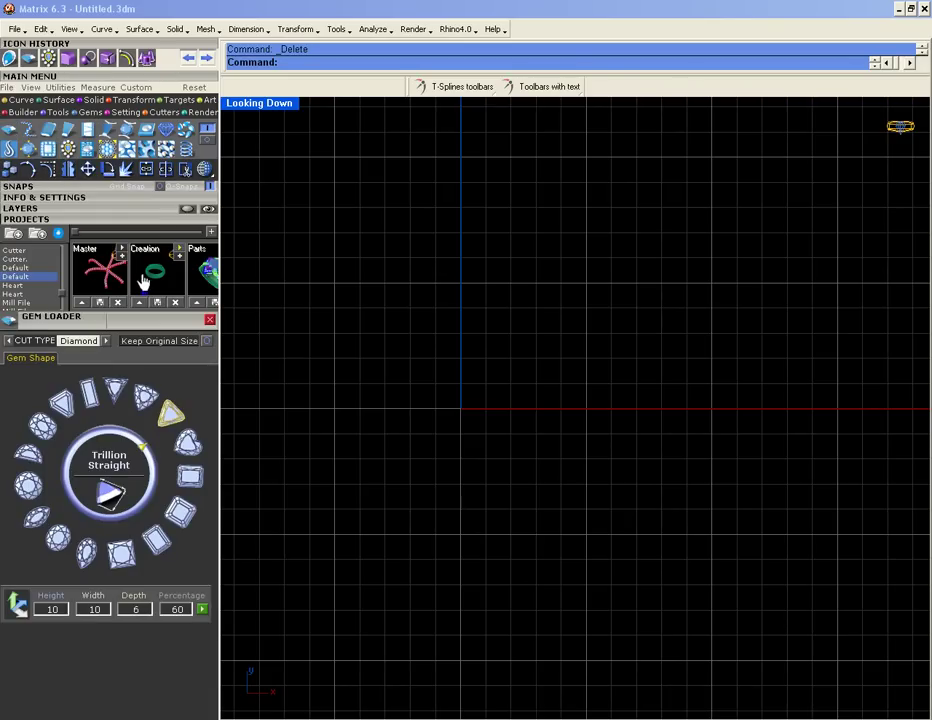
left_click(186, 443)
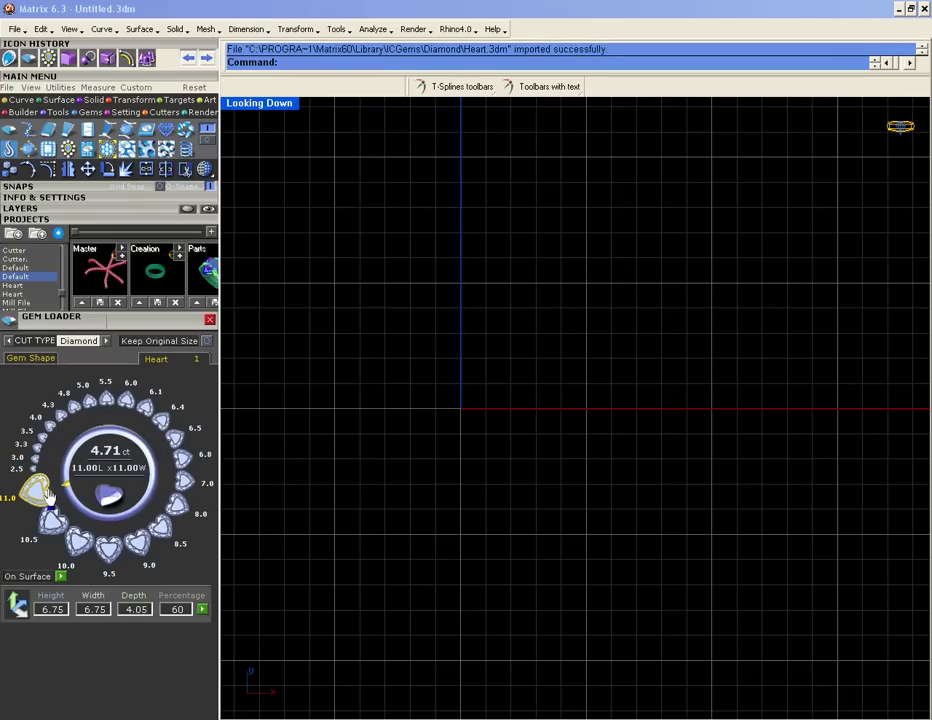
left_click(50, 530)
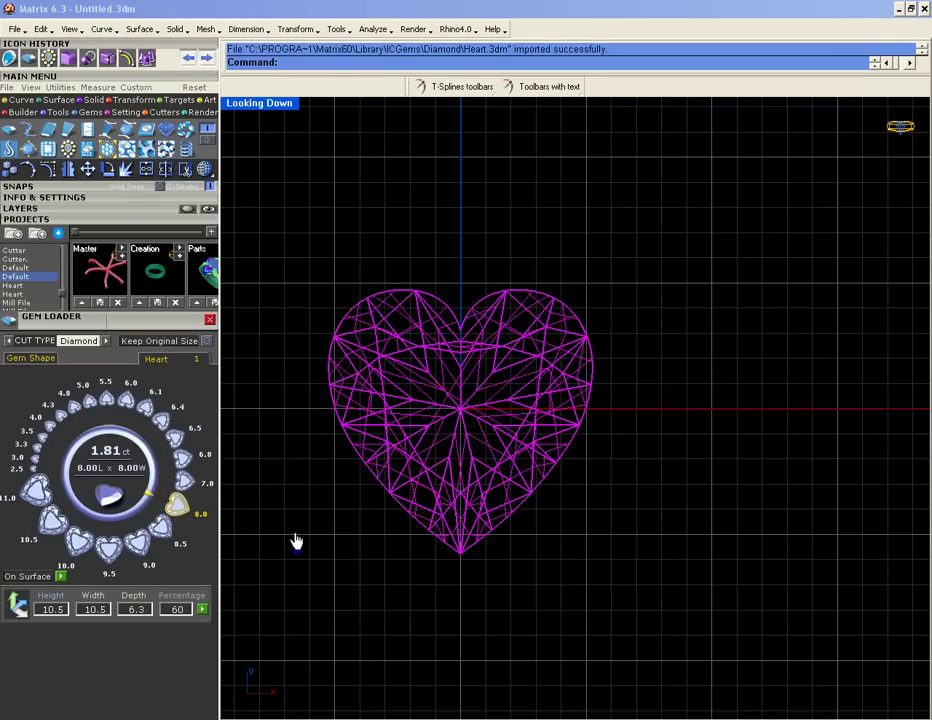
left_click(33, 491)
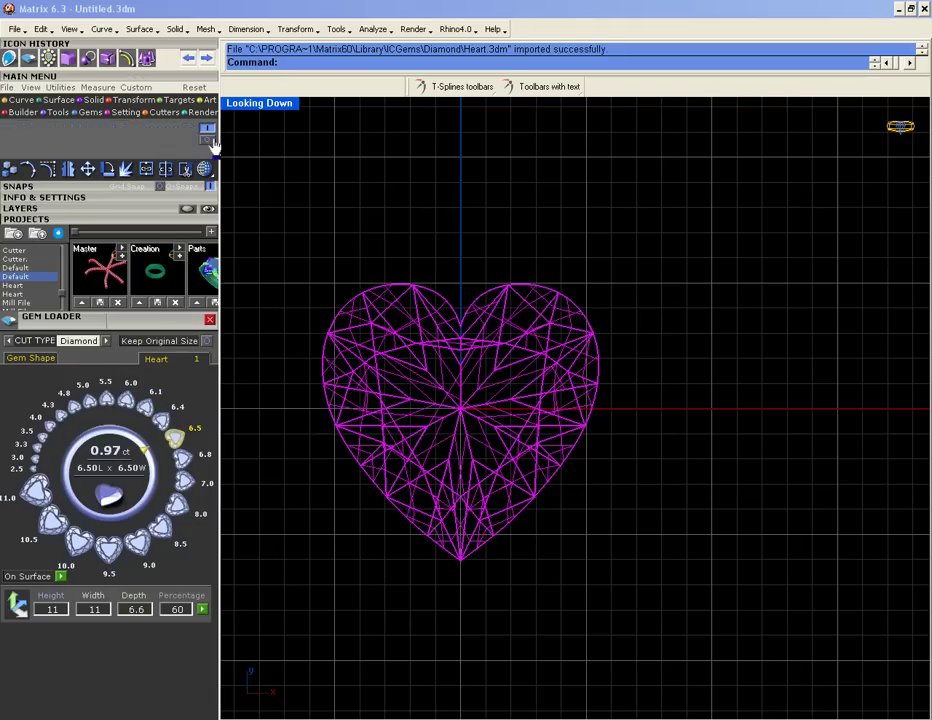
Step: Create the edge profile curve of the heart diamond with Gem Profile
left_click(166, 130)
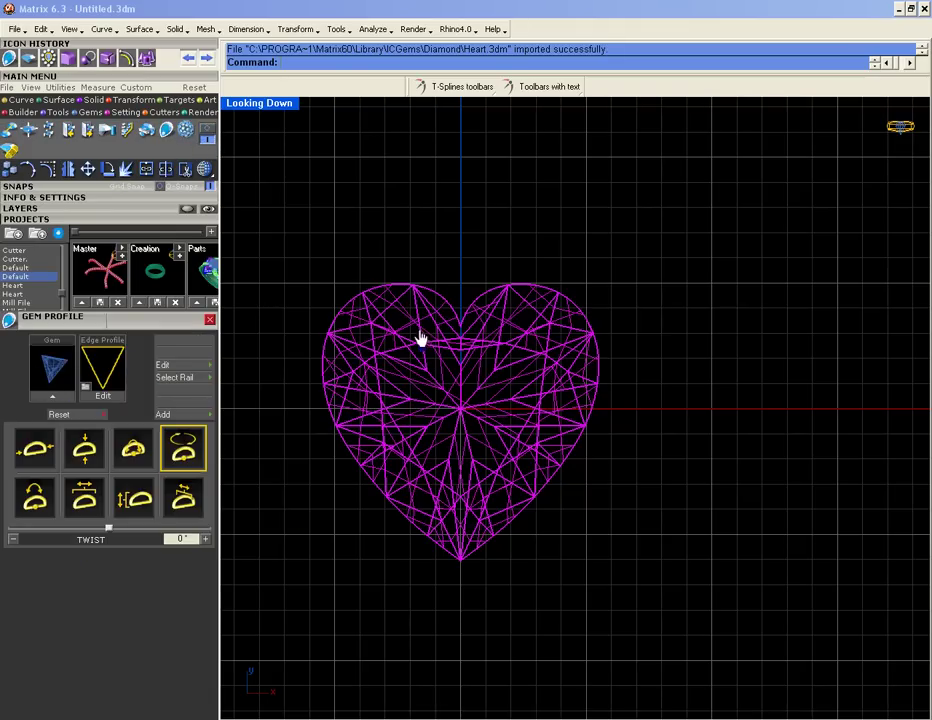
left_click(76, 384)
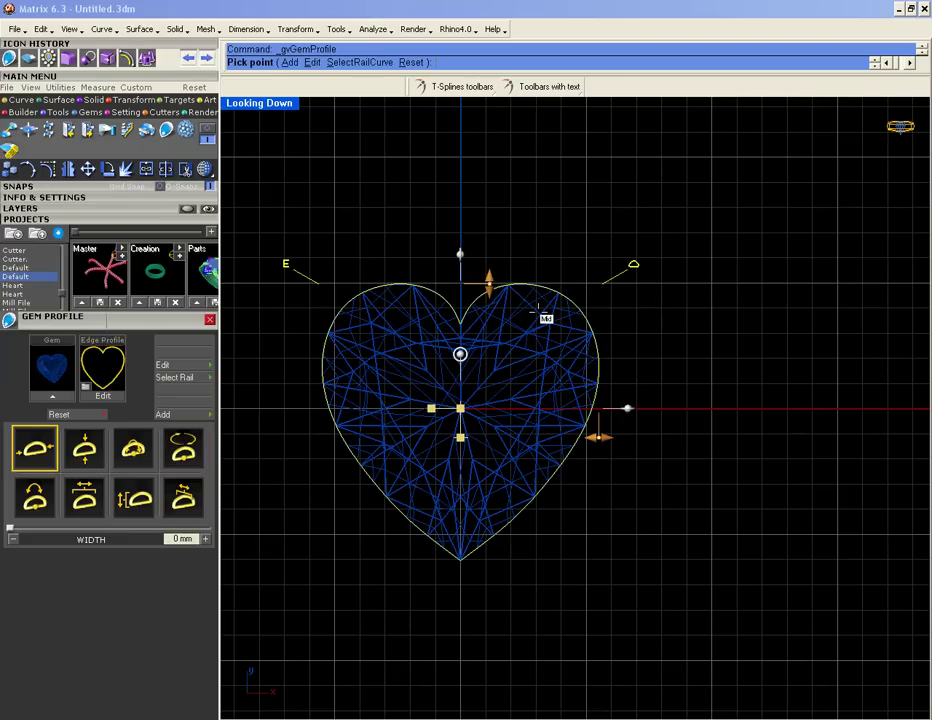
key("Return")
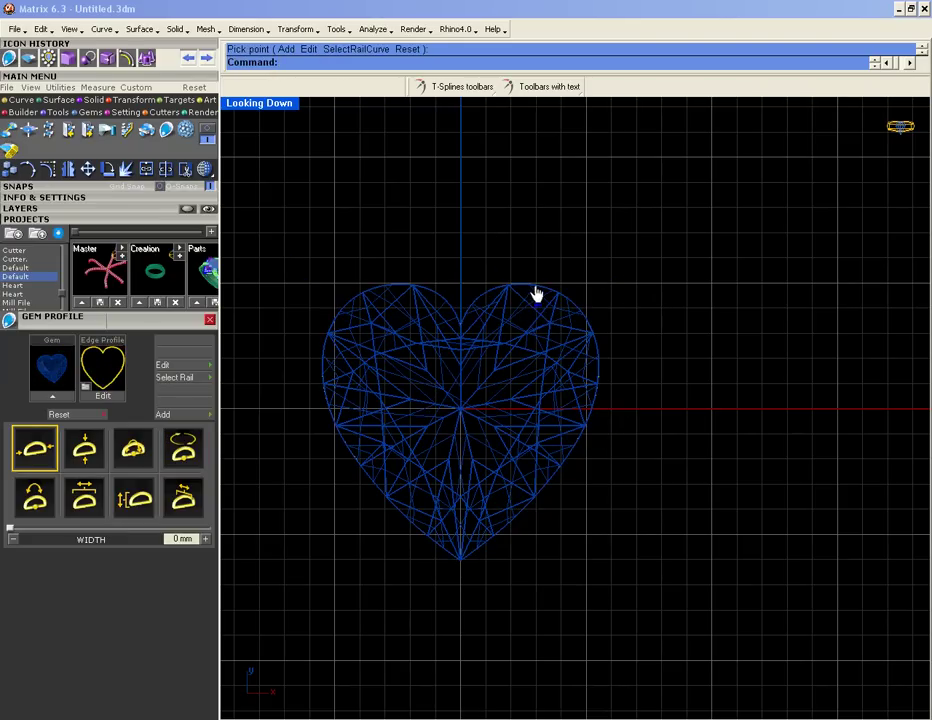
Step: Offset the heart diamond's profile curve outward by 0.6 mm
left_click(537, 311)
left_click(584, 325)
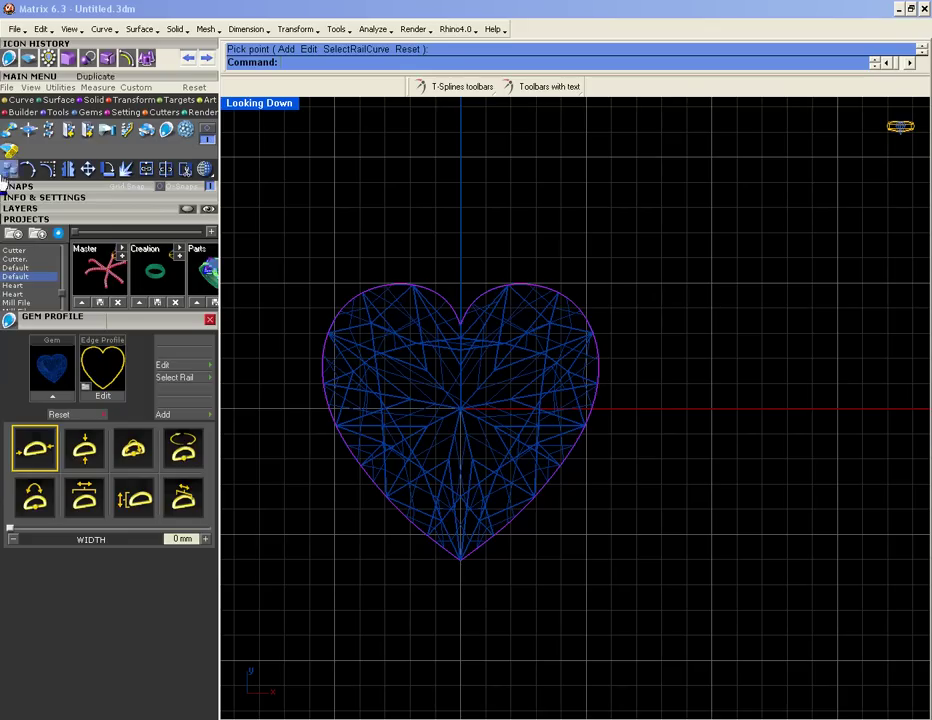
left_click(20, 100)
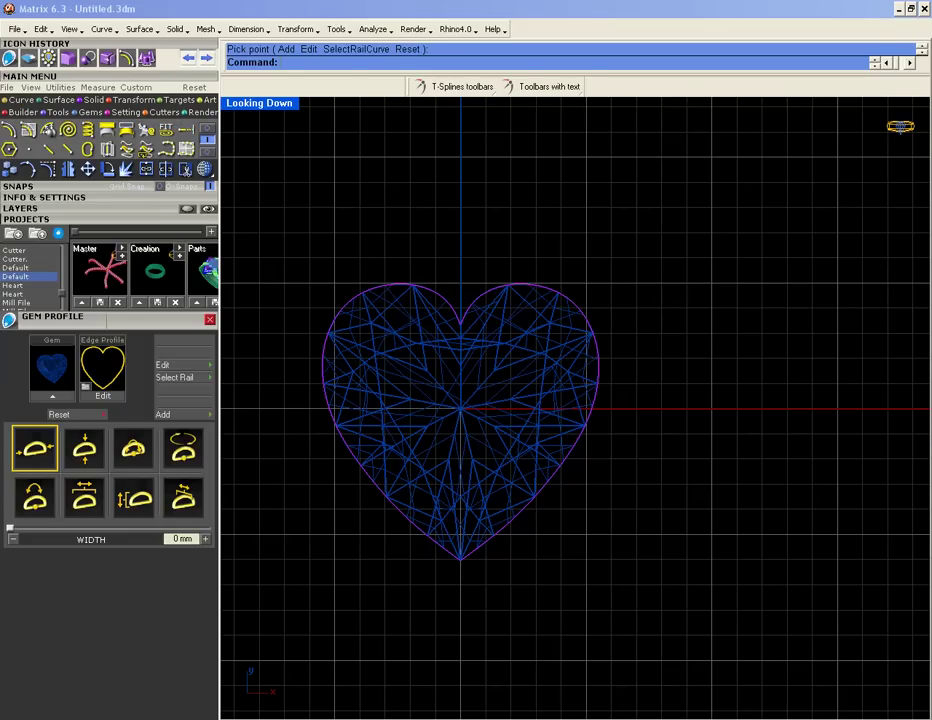
left_click(10, 130)
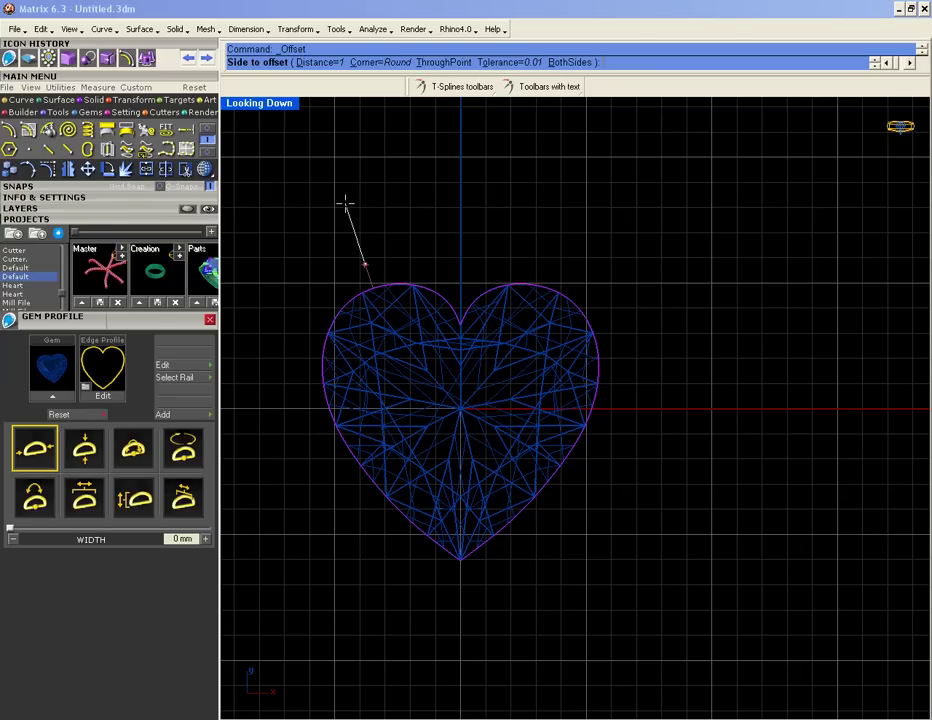
key("Return")
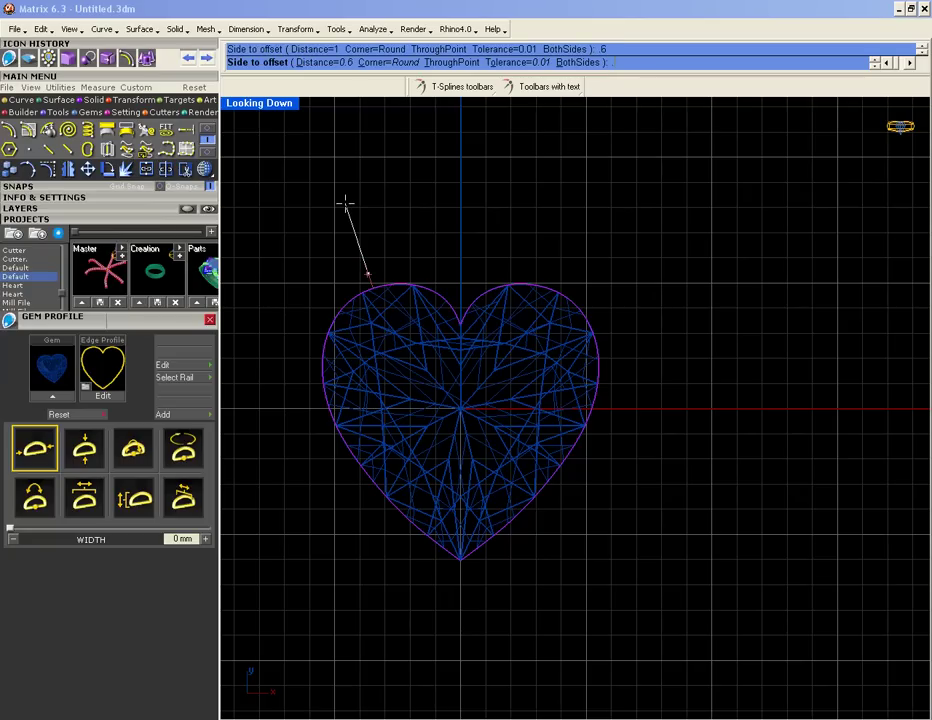
left_click(344, 203)
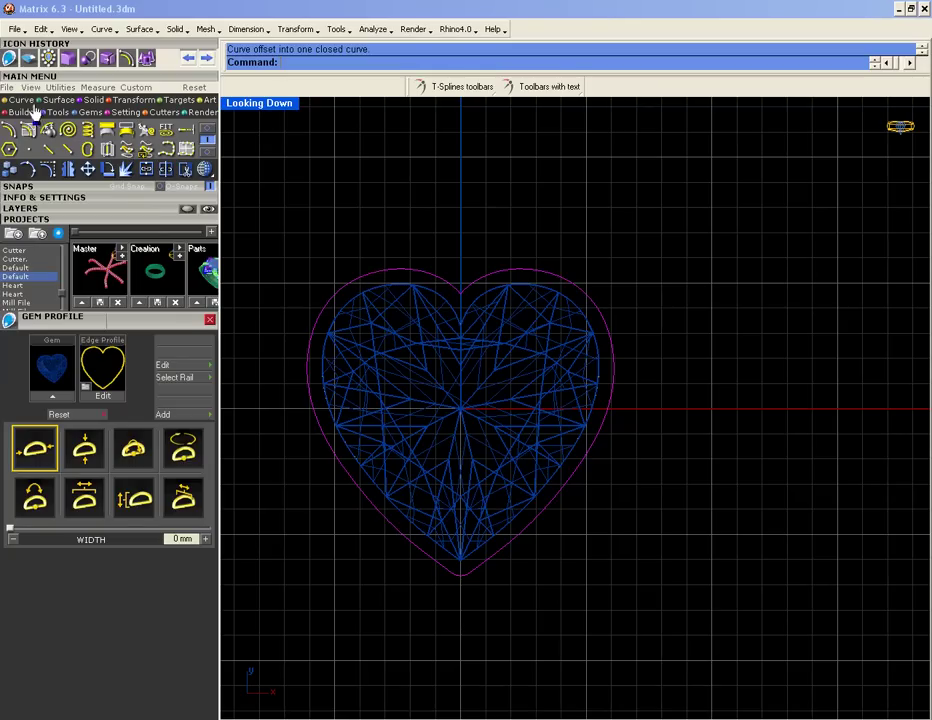
Step: Try to lay round gems along the offset heart curve
left_click(86, 112)
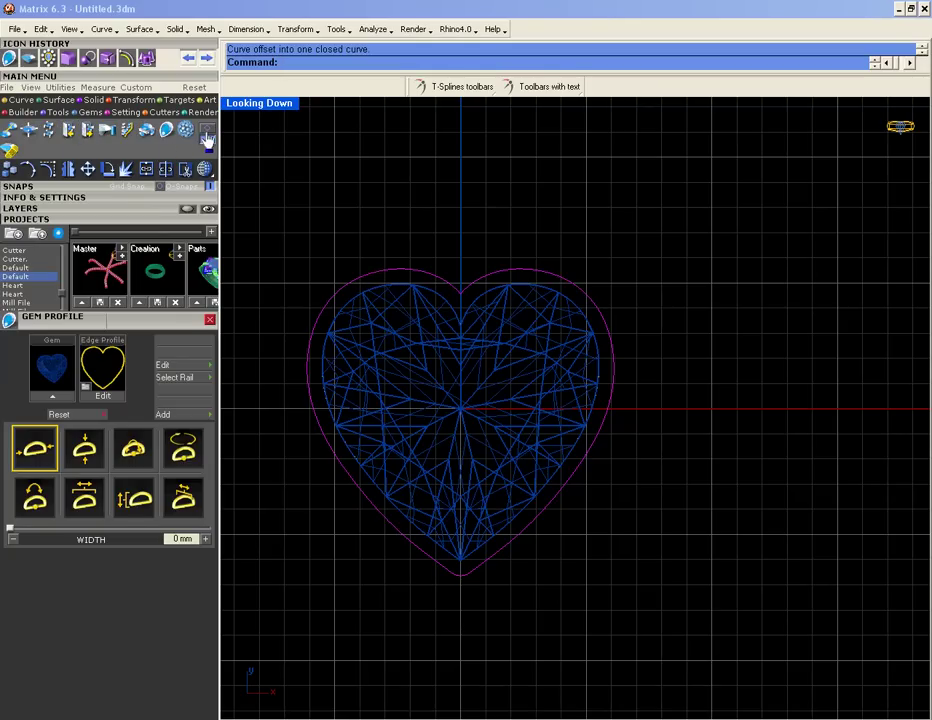
left_click(108, 128)
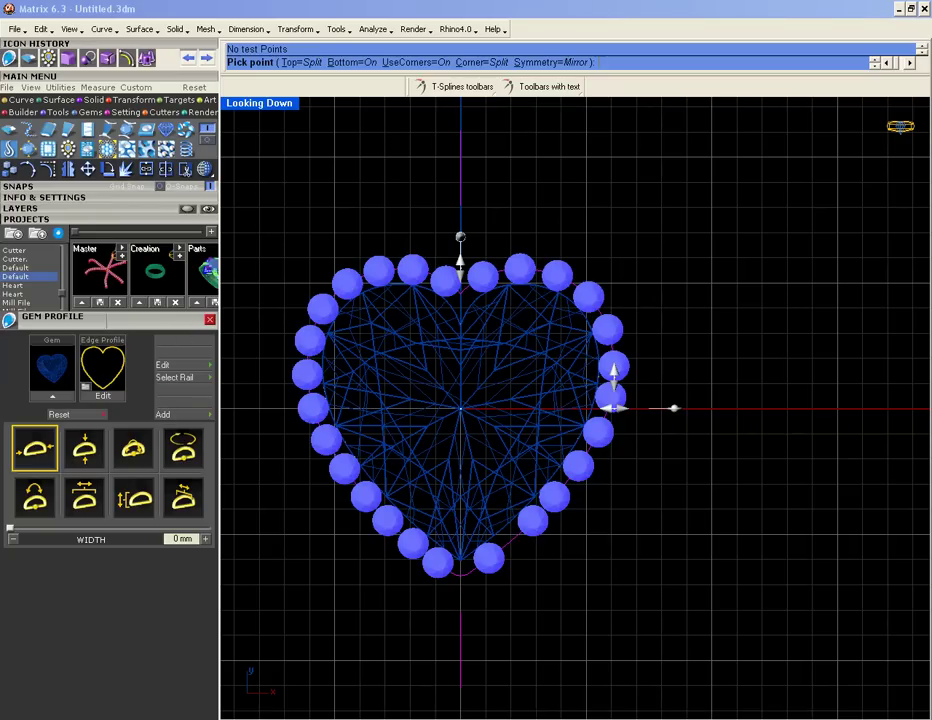
scroll(568, 369, "down", 3)
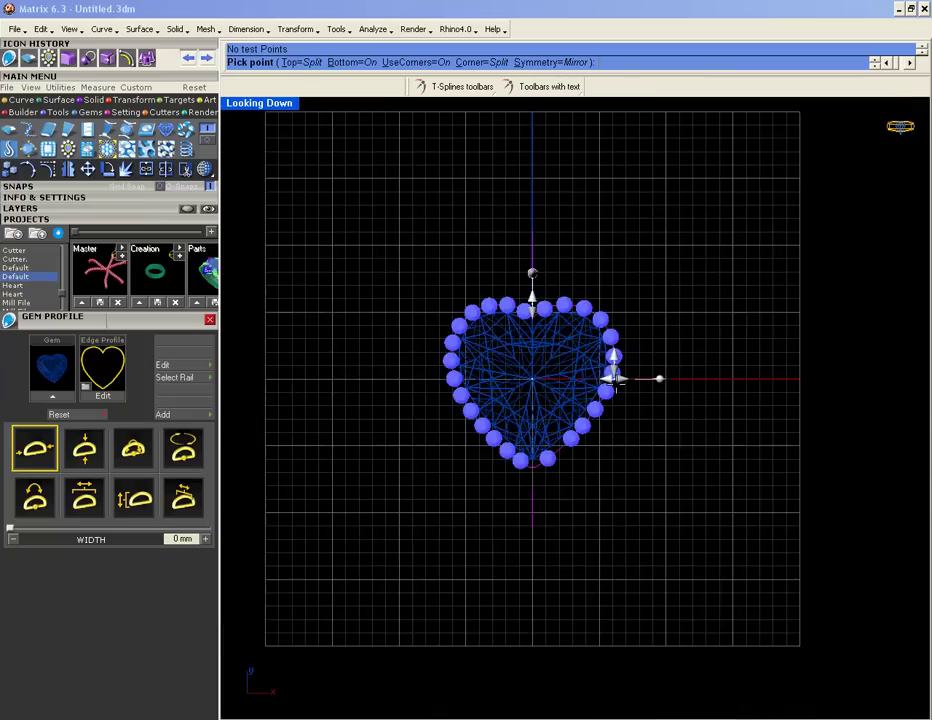
scroll(615, 380, "up", 5)
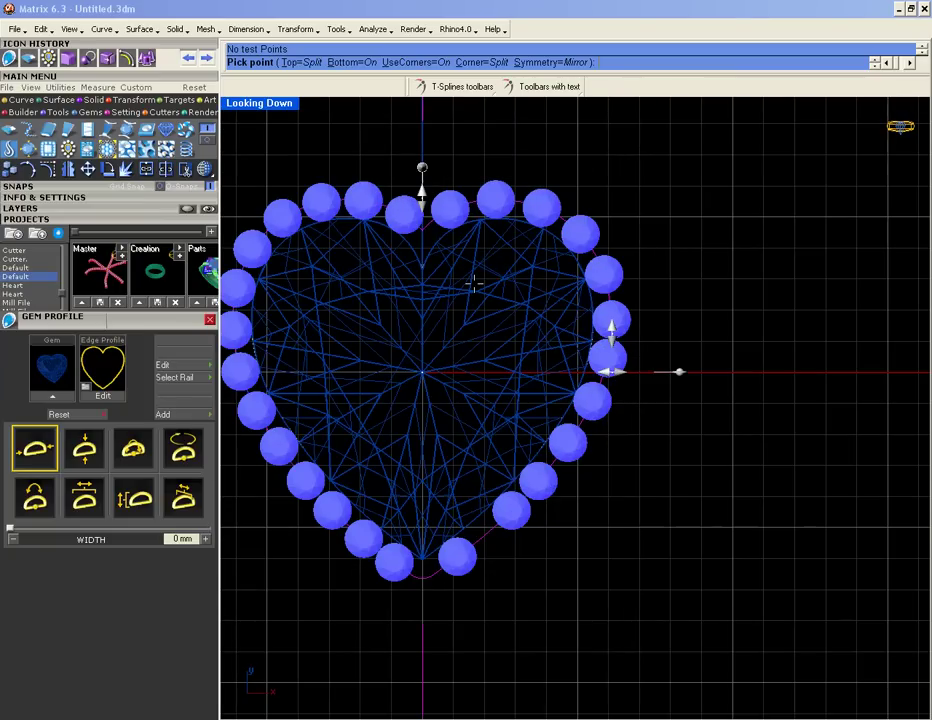
key("ctrl+z")
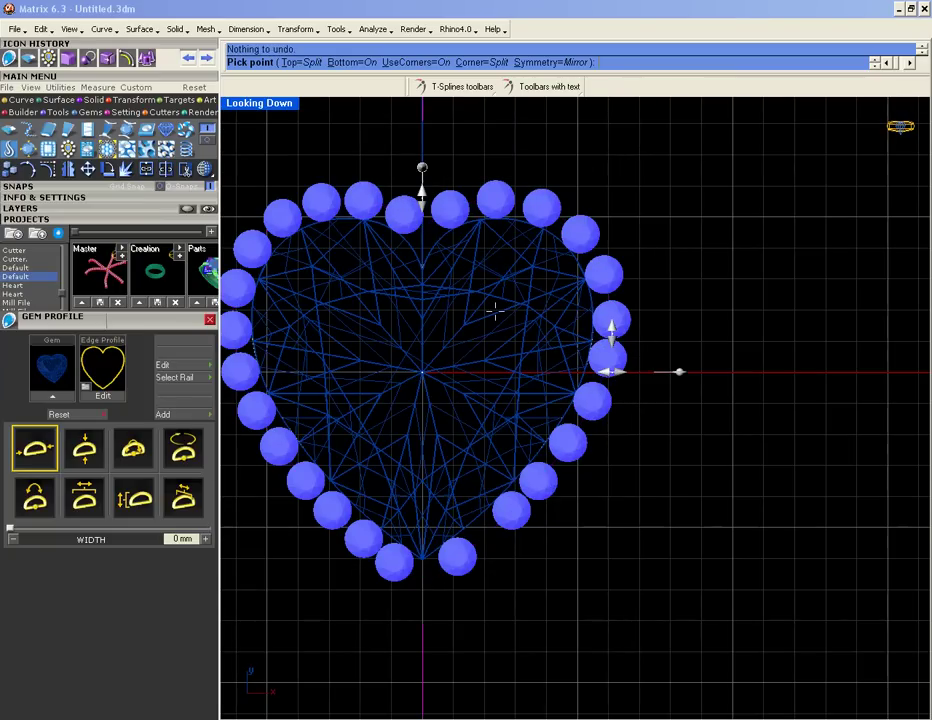
key("Escape")
Step: Undo the round gem placement and delete the round-cornered offset curve around the heart diamond
key("ctrl+z")
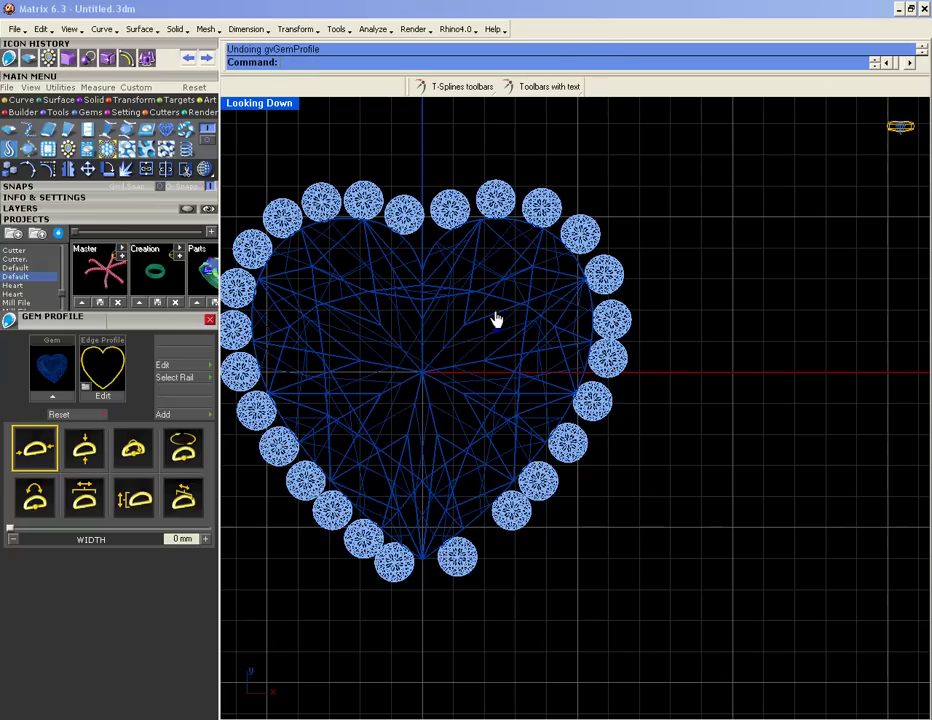
key("ctrl+y")
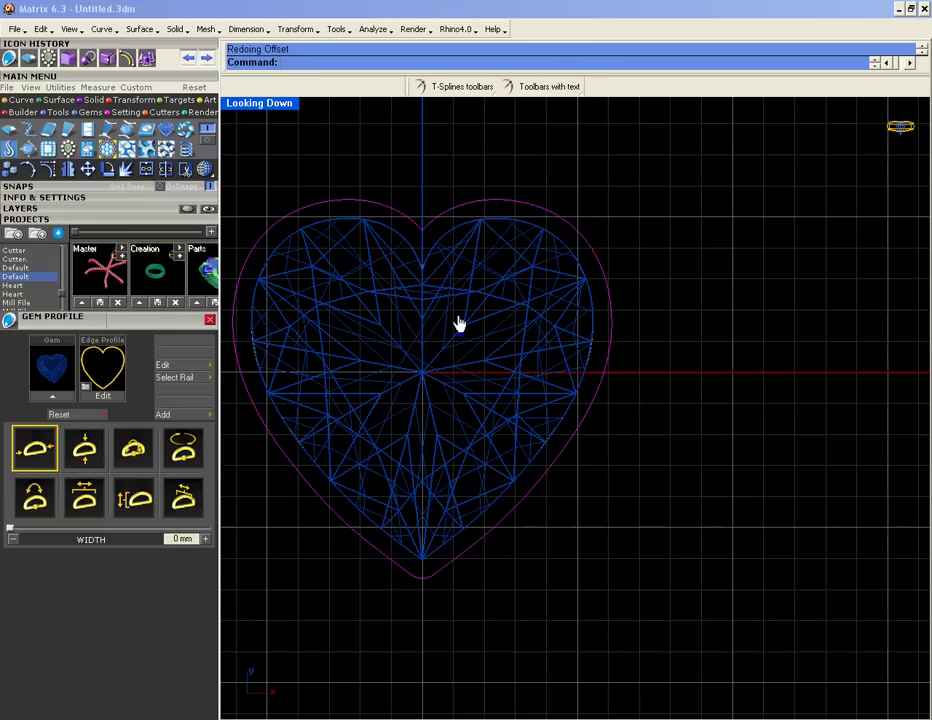
right_click_drag(470, 326, 532, 324)
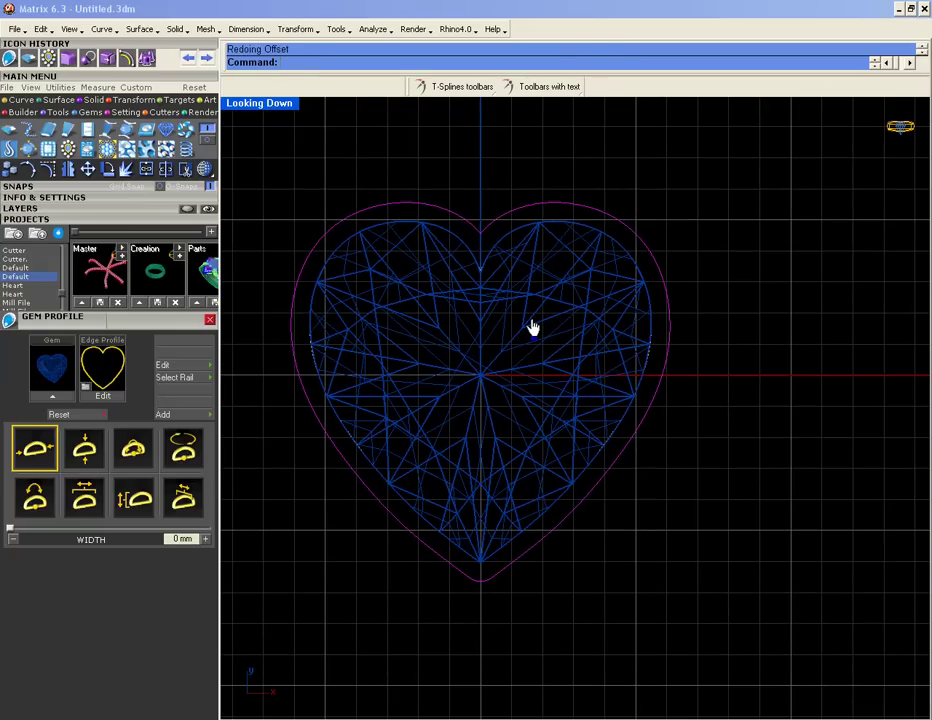
key("ctrl+z")
left_click(507, 222)
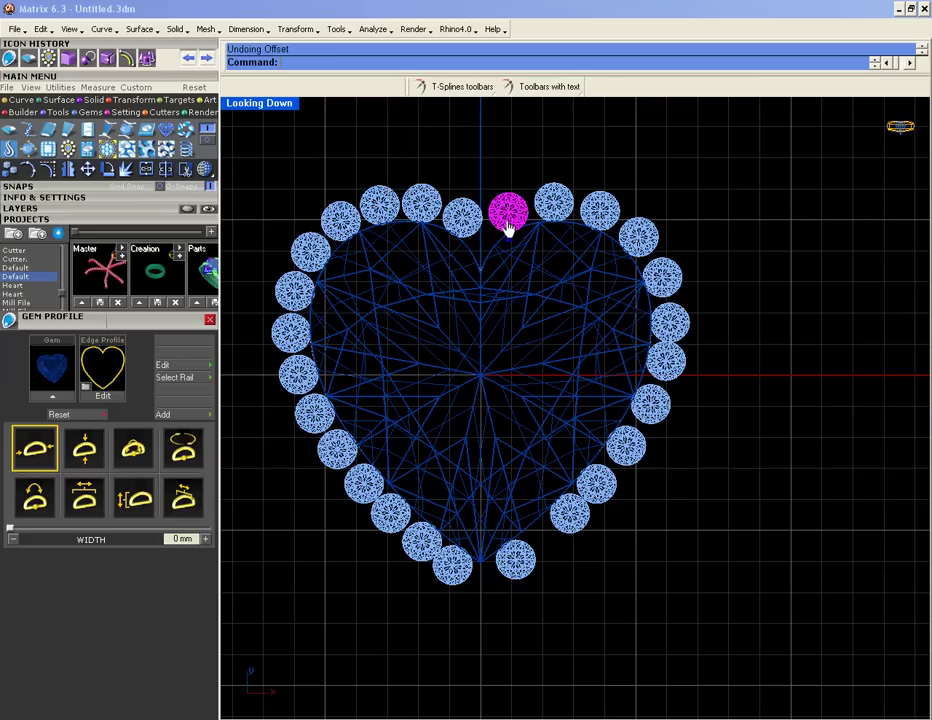
key("ctrl+y")
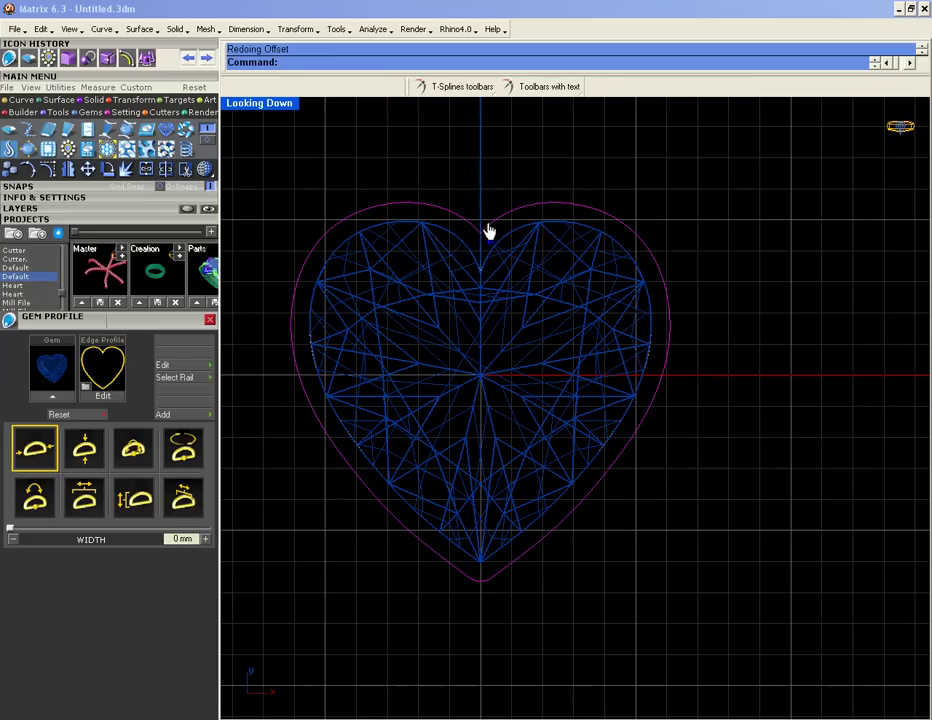
left_click(508, 187)
key("Delete")
Step: Offset the heart diamond's profile curve outward by 0.6 mm with the corner style set to Sharp
left_click(560, 522)
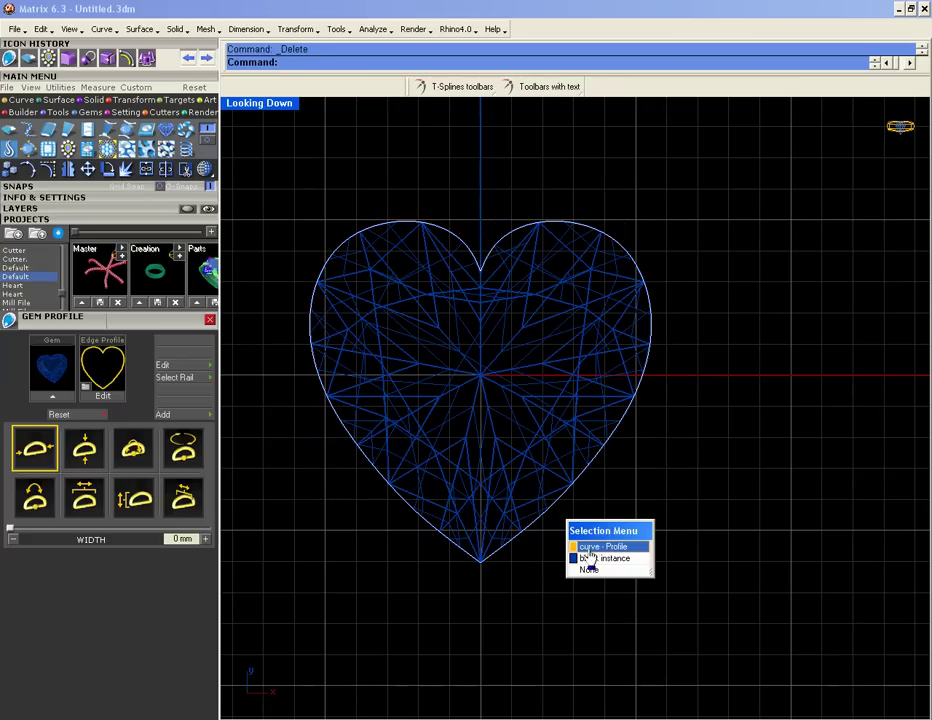
left_click(589, 549)
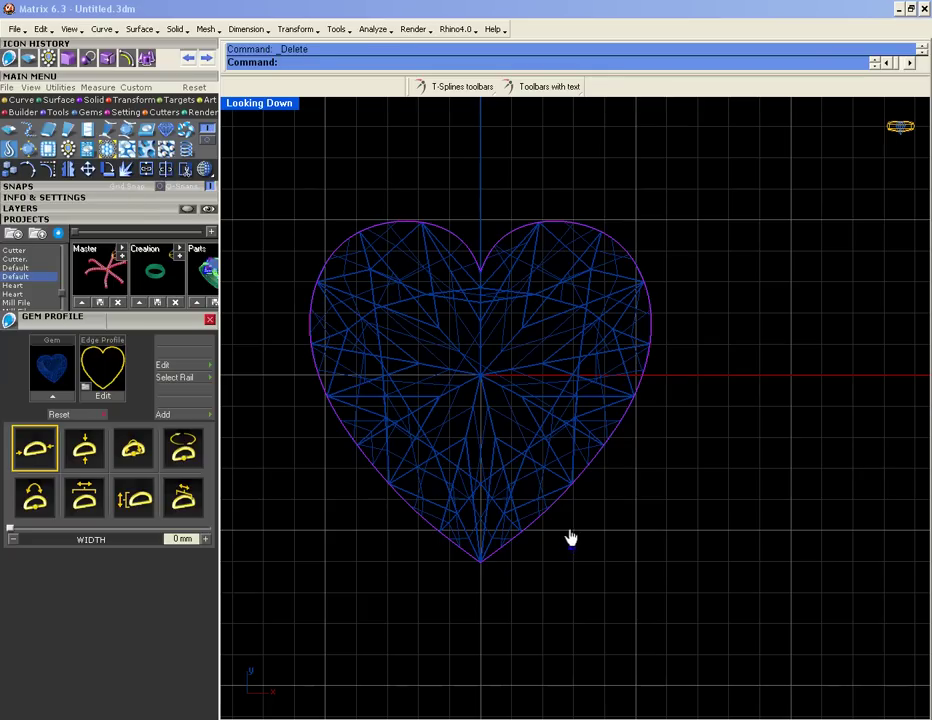
left_click(131, 60)
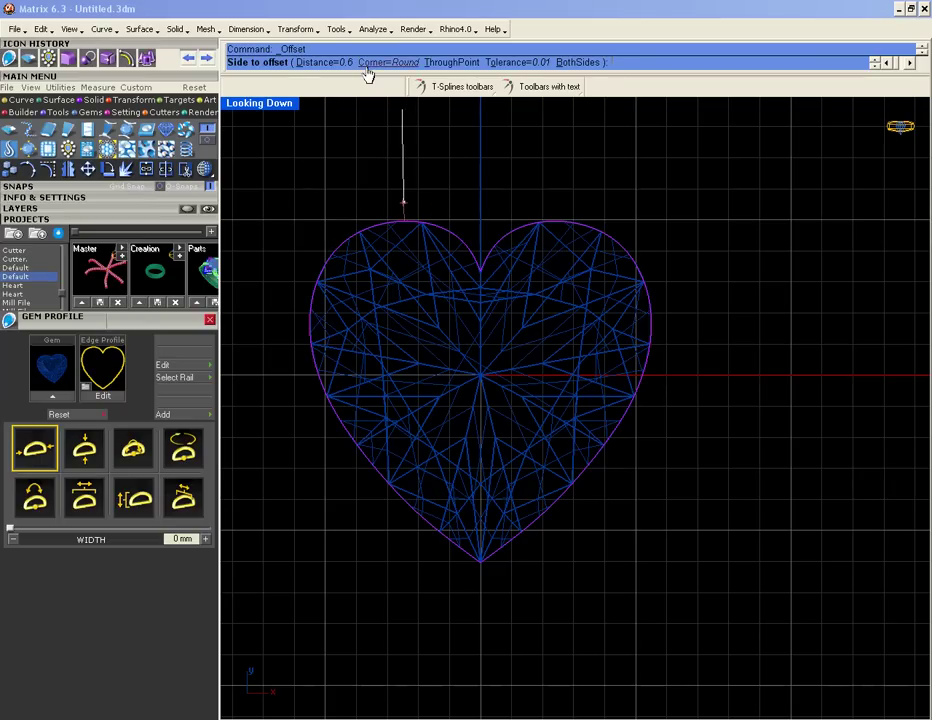
left_click(404, 180)
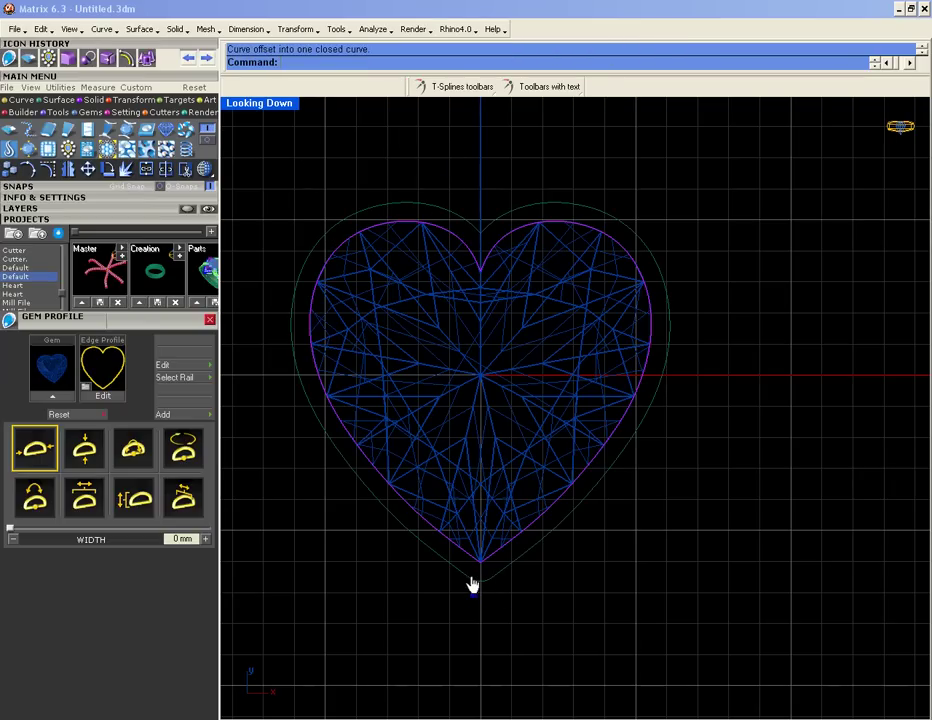
key("ctrl+z")
right_click(445, 236)
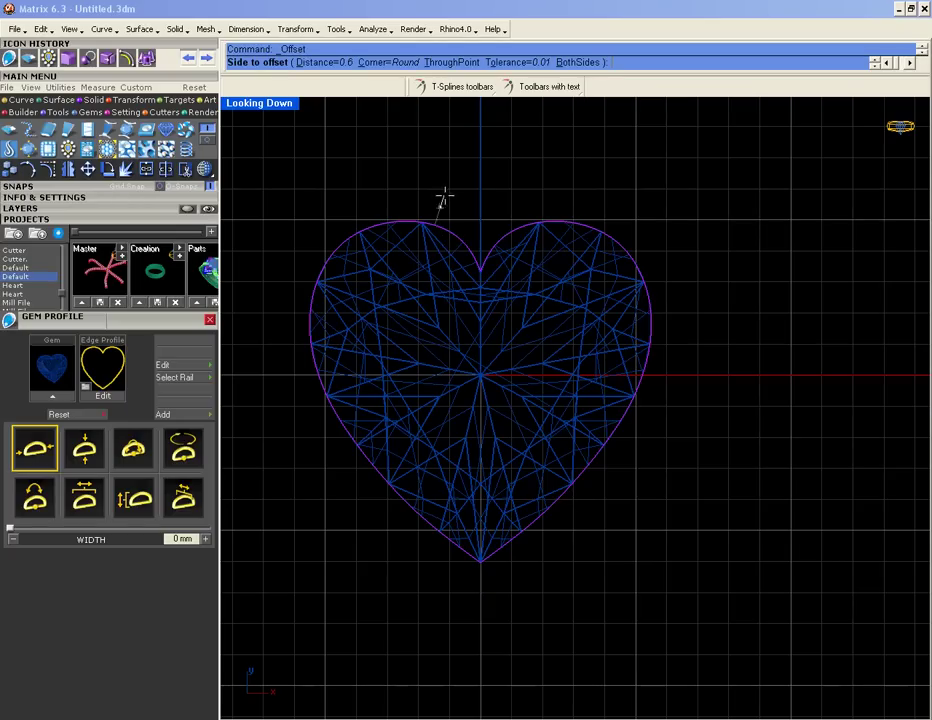
left_click(404, 64)
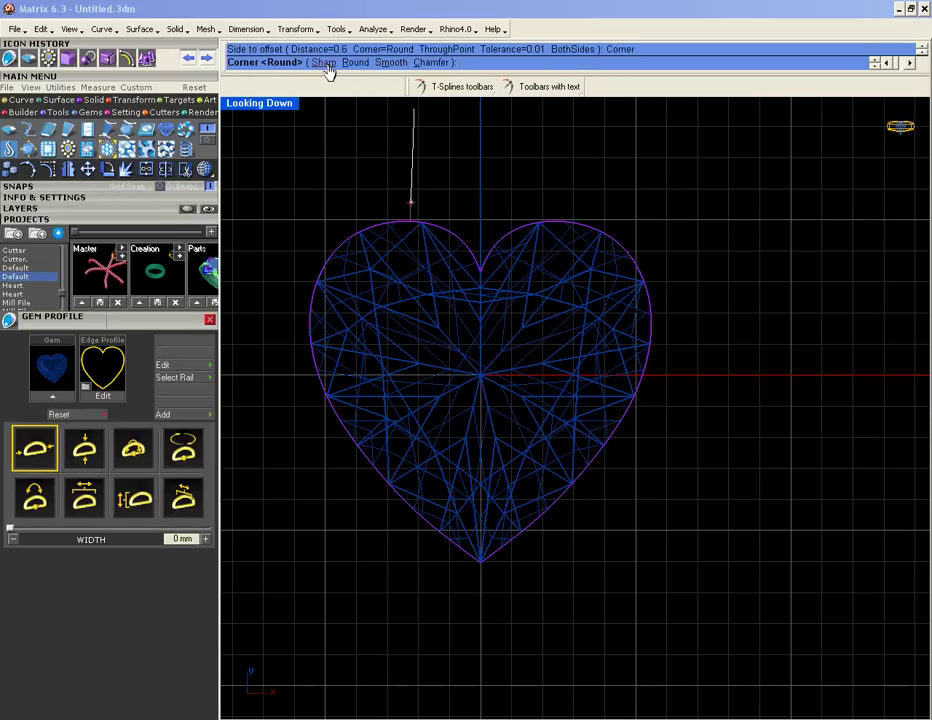
left_click(328, 63)
left_click(385, 146)
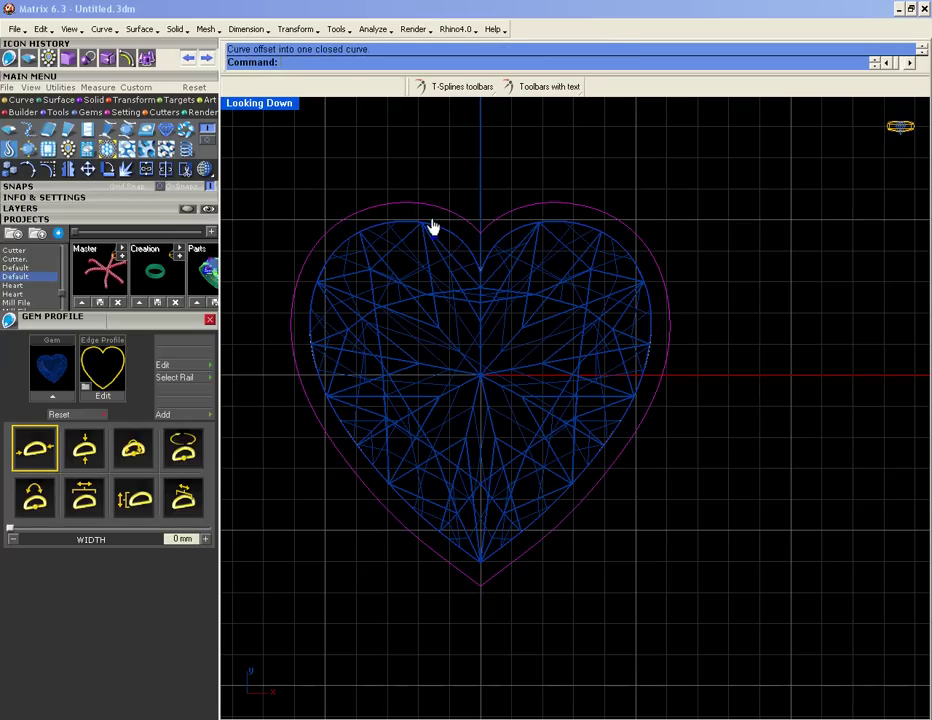
Step: Lay round gems along the sharp-cornered offset curve around the heart diamond
scroll(381, 225, "up", 4)
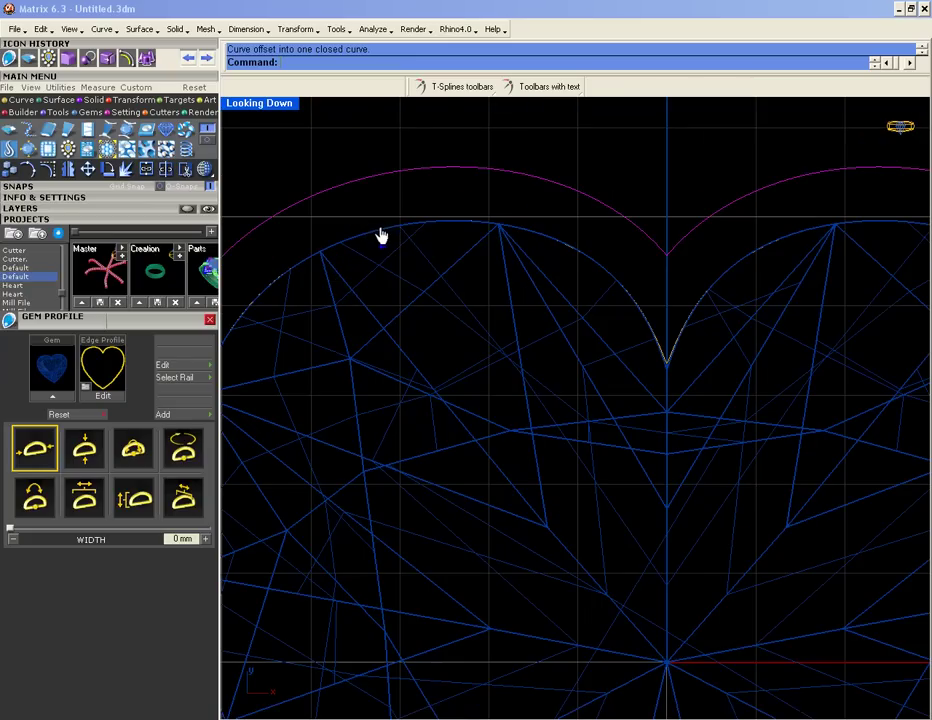
left_click(381, 227)
left_click(381, 198)
left_click(395, 229)
left_click(437, 192)
left_click(425, 169)
scroll(433, 193, "down", 6)
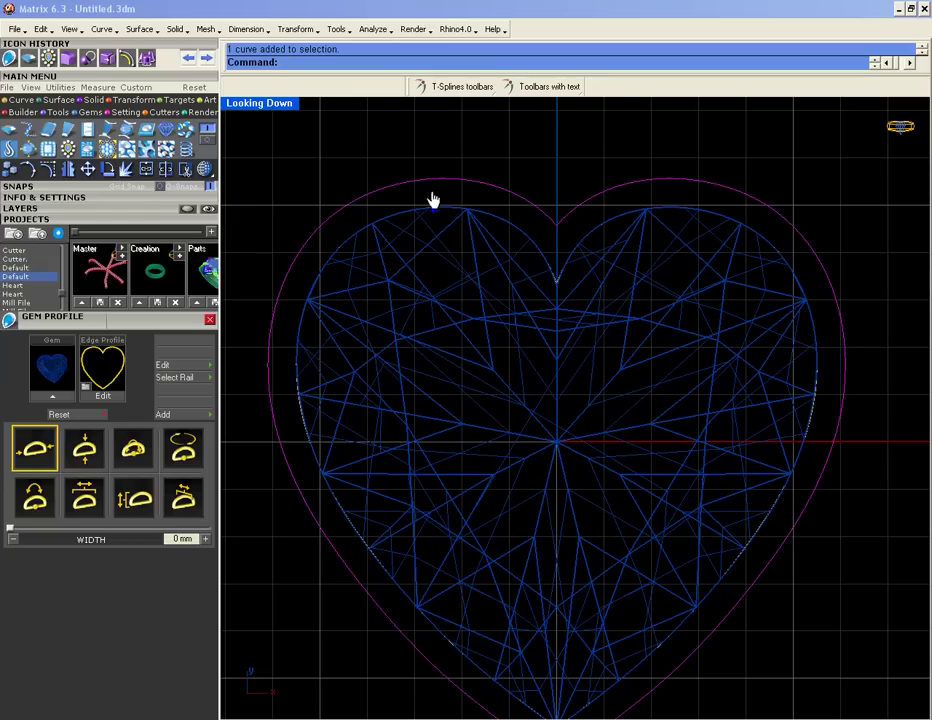
left_click(69, 151)
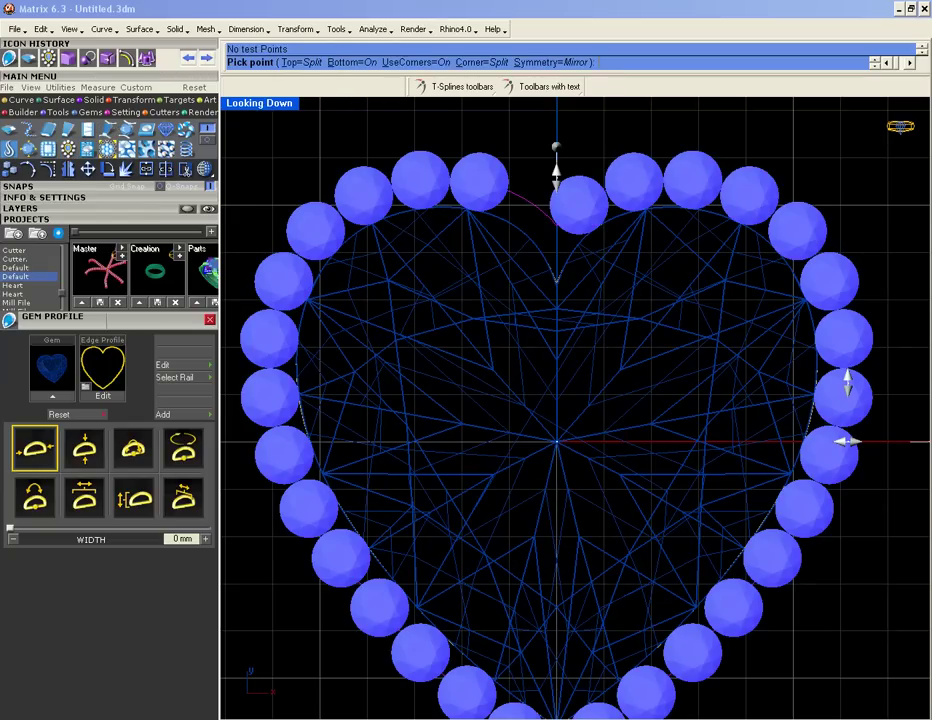
scroll(471, 212, "down", 3)
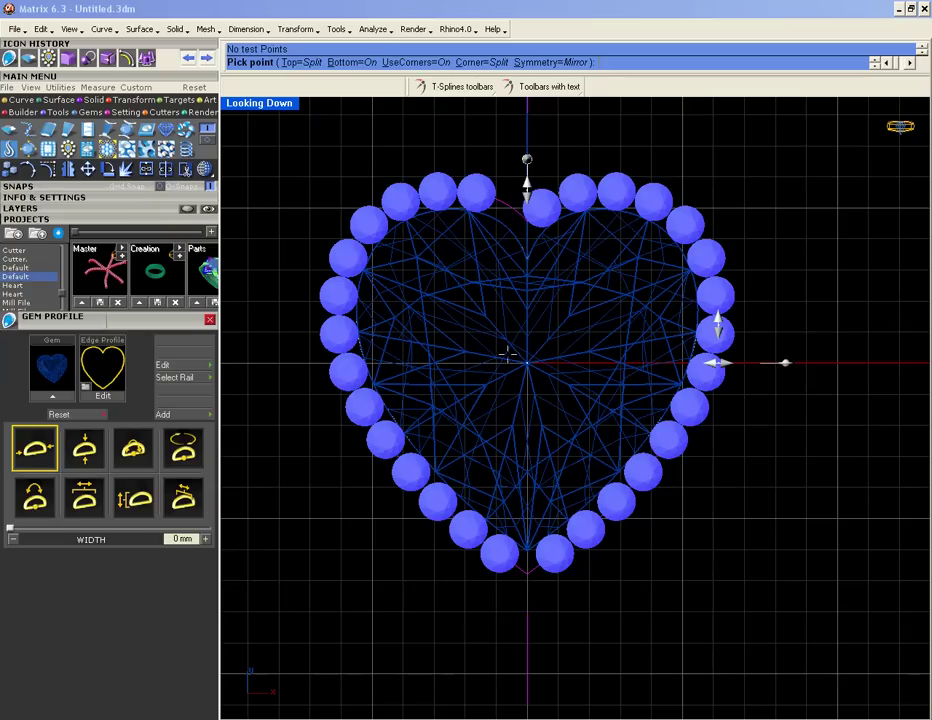
Step: Set the gem layout's Corner option to On, and compare UseCorners off before turning it back on
left_click(463, 64)
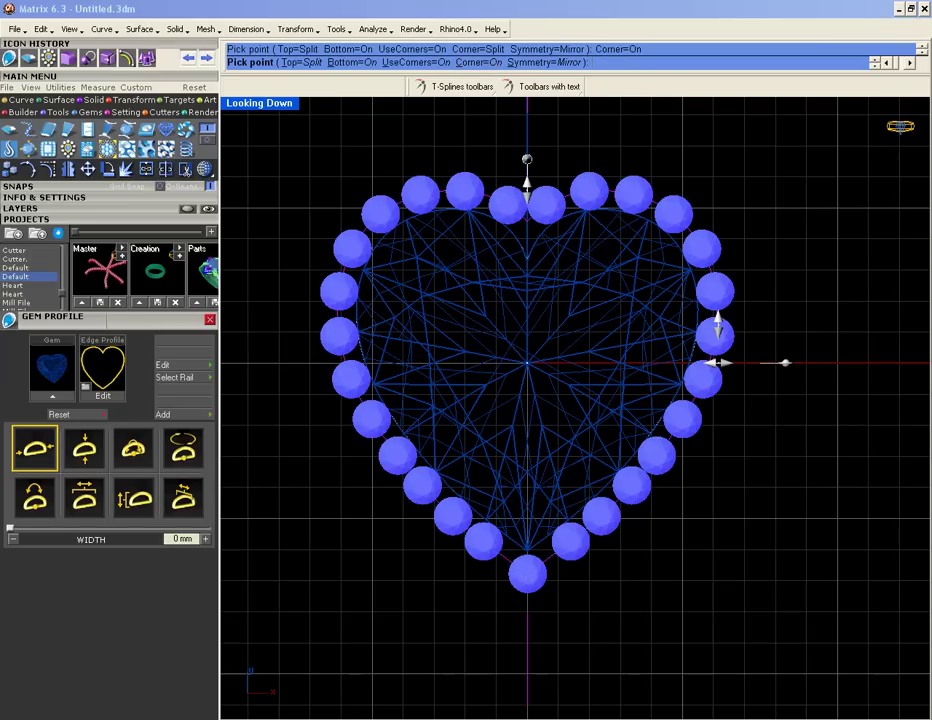
left_click(418, 63)
left_click(420, 63)
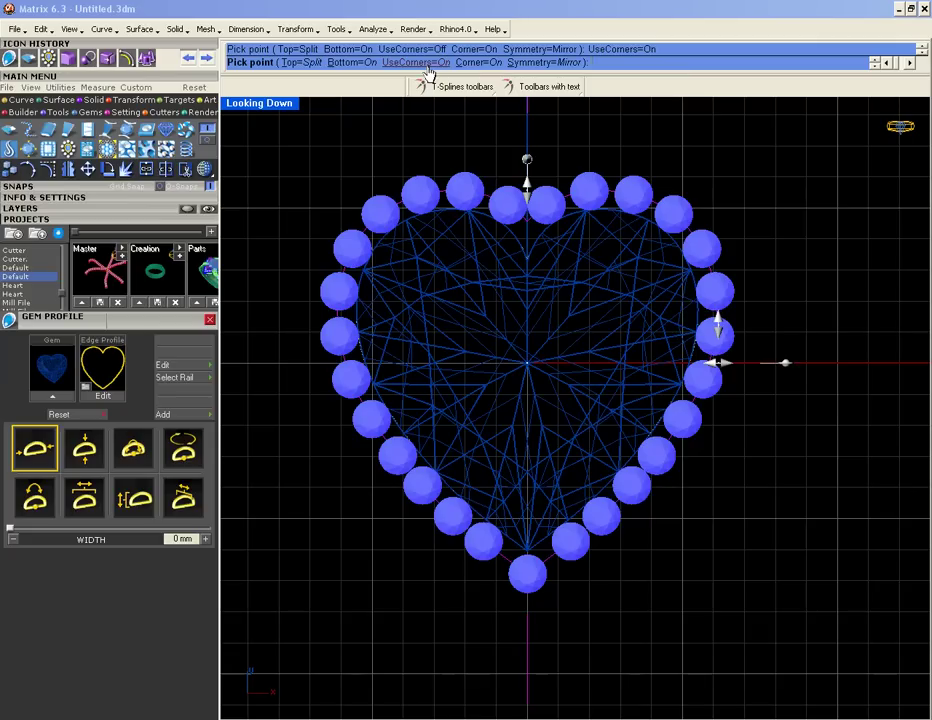
Step: Compare the gem layout's Bottom option on Split, return it to On, and set Top to On
left_click(362, 63)
left_click(362, 63)
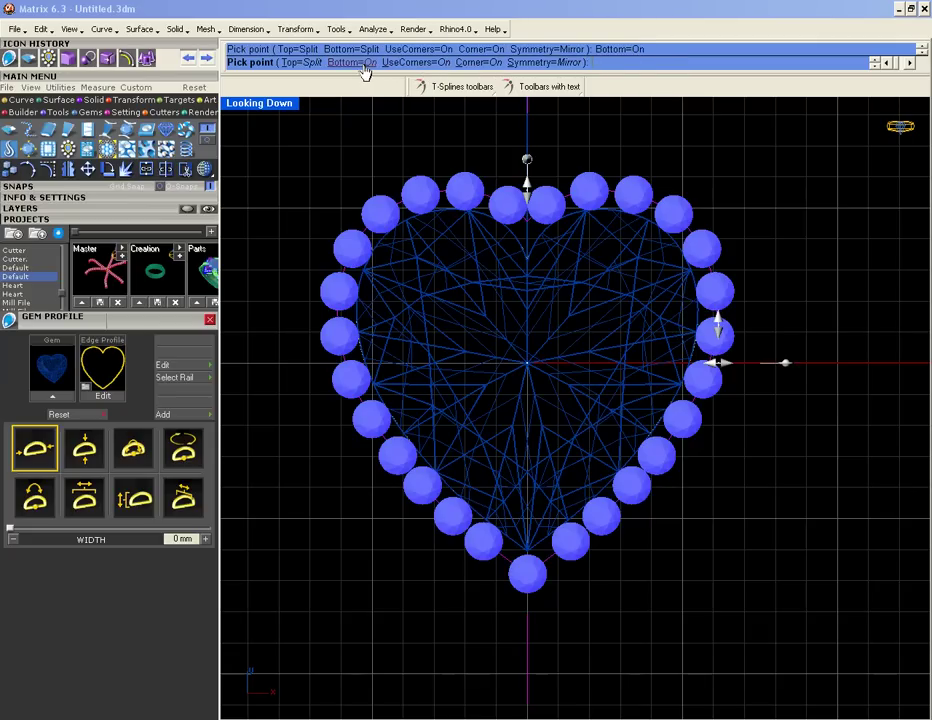
left_click(317, 64)
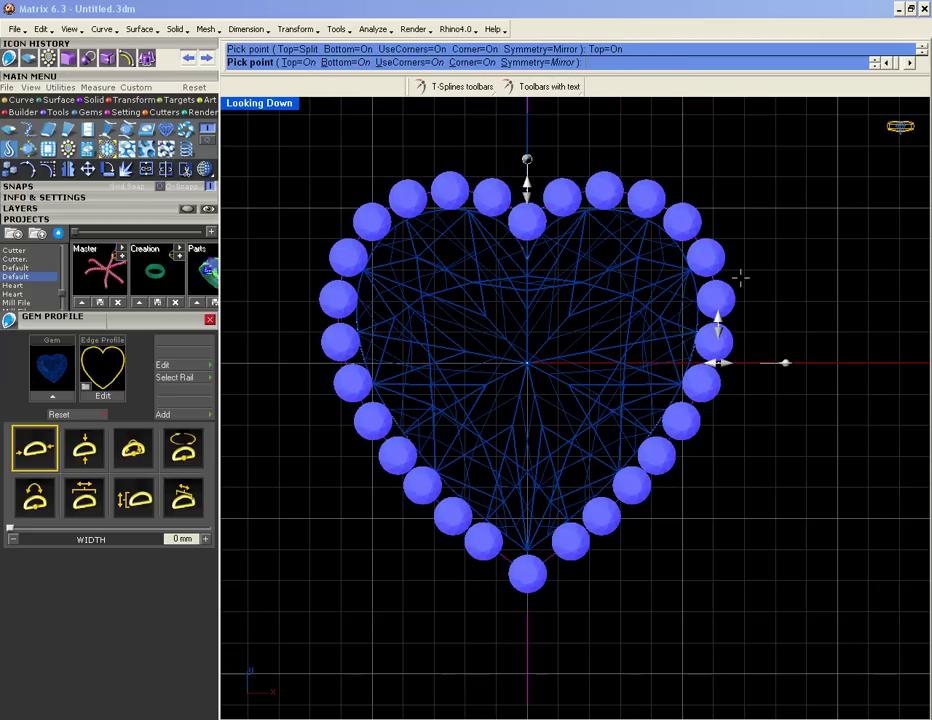
Step: Fine-tune the width and spacing of the round gem layout around the heart diamond, and place the gems
mouse_move(718, 330)
mouse_move(527, 190)
mouse_move(718, 363)
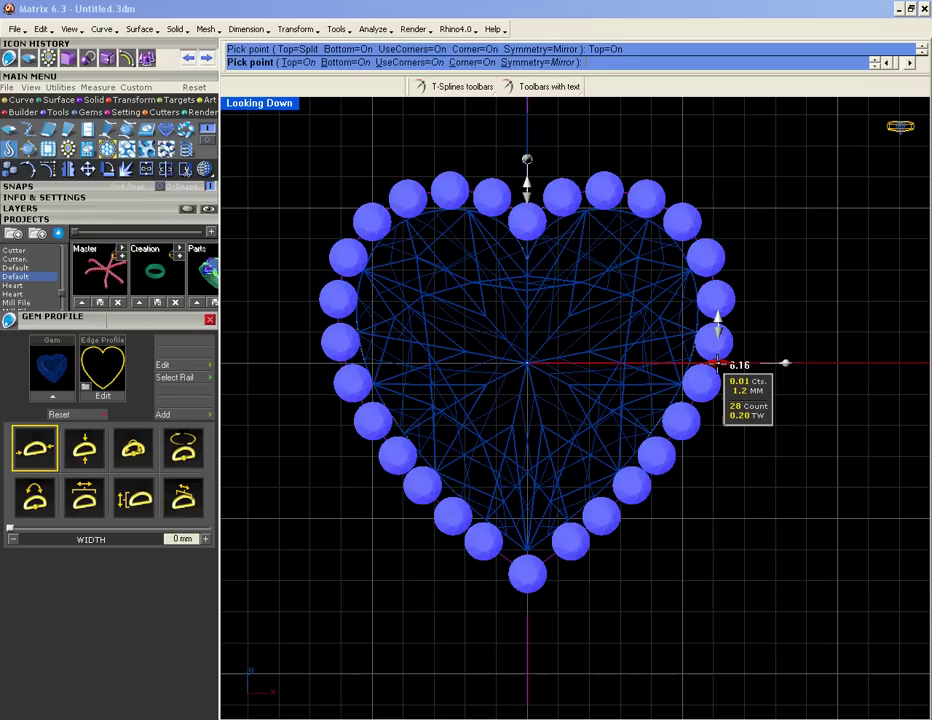
left_click_drag(718, 363, 715, 363)
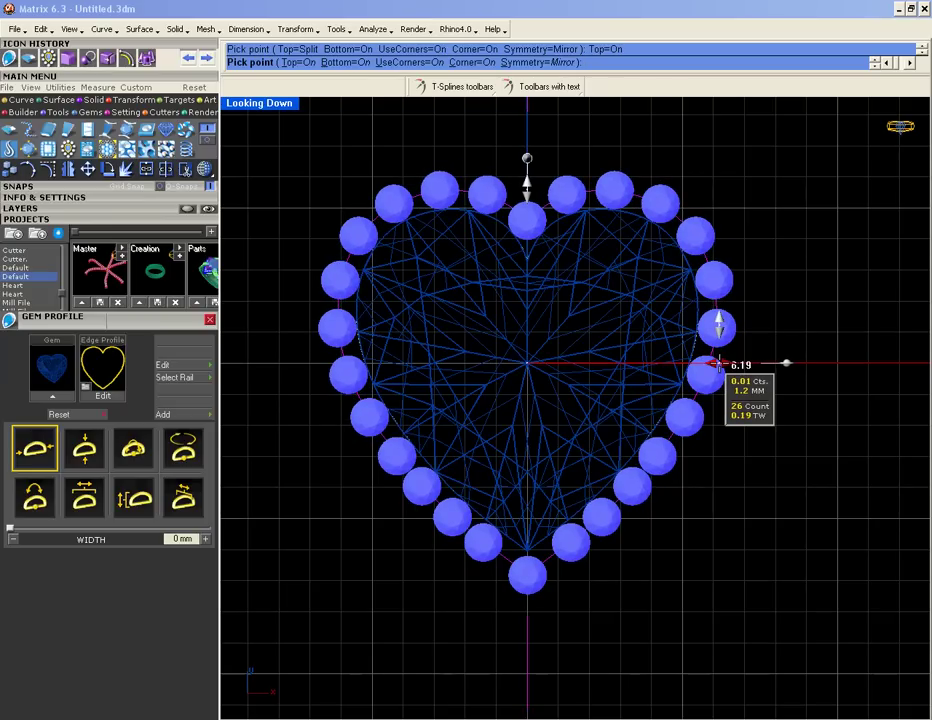
left_click_drag(716, 363, 721, 363)
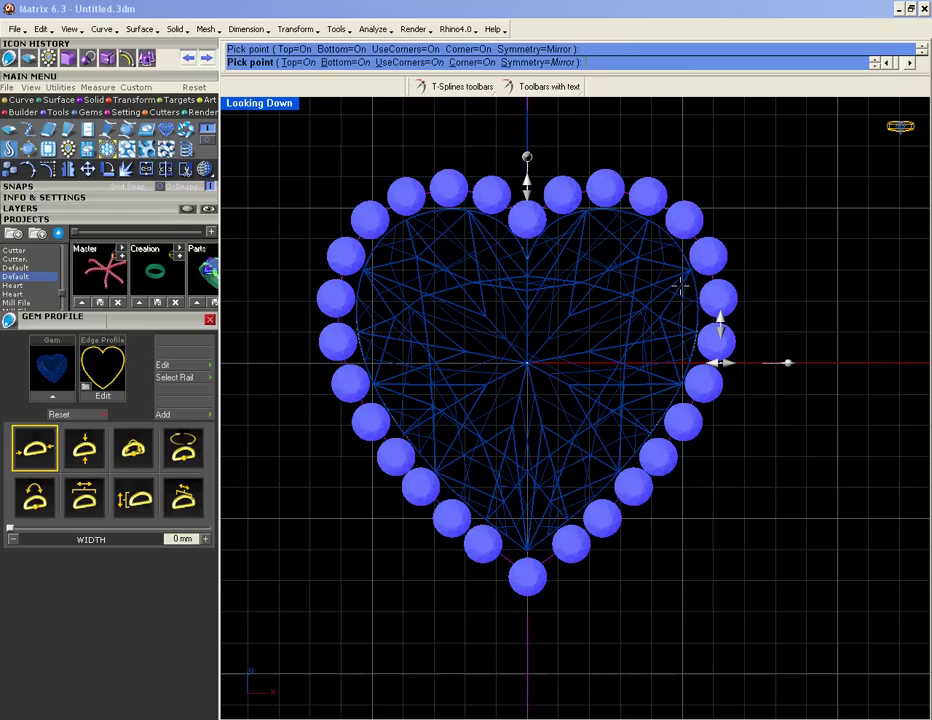
key("Return")
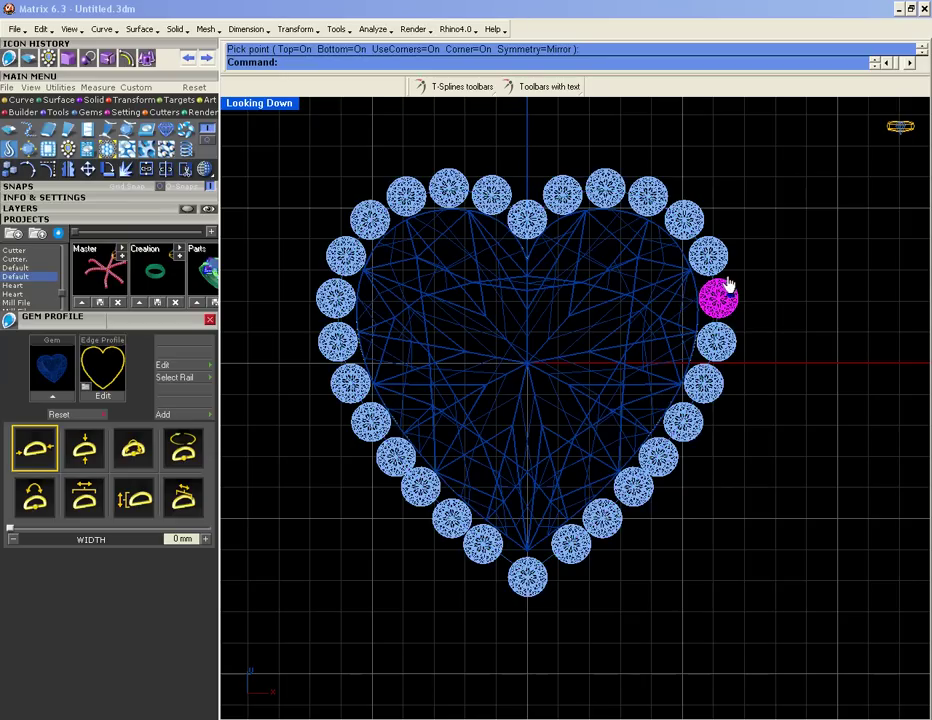
Step: Select all the placed round gems by their layer and delete them, keeping the heart diamond and the offset curve
left_click(33, 208)
left_click(45, 235)
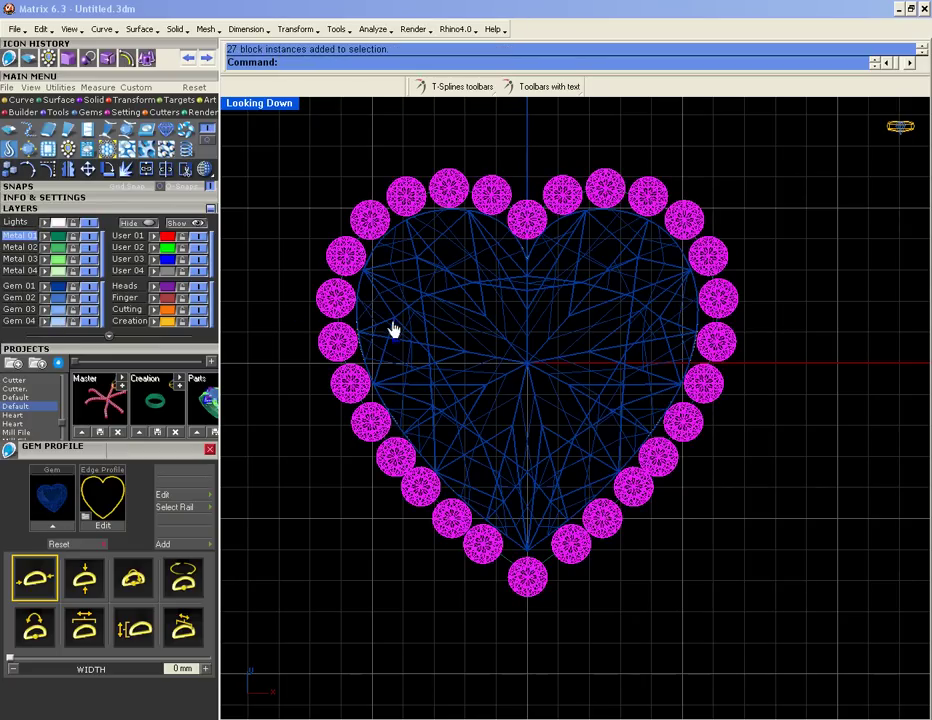
key("Delete")
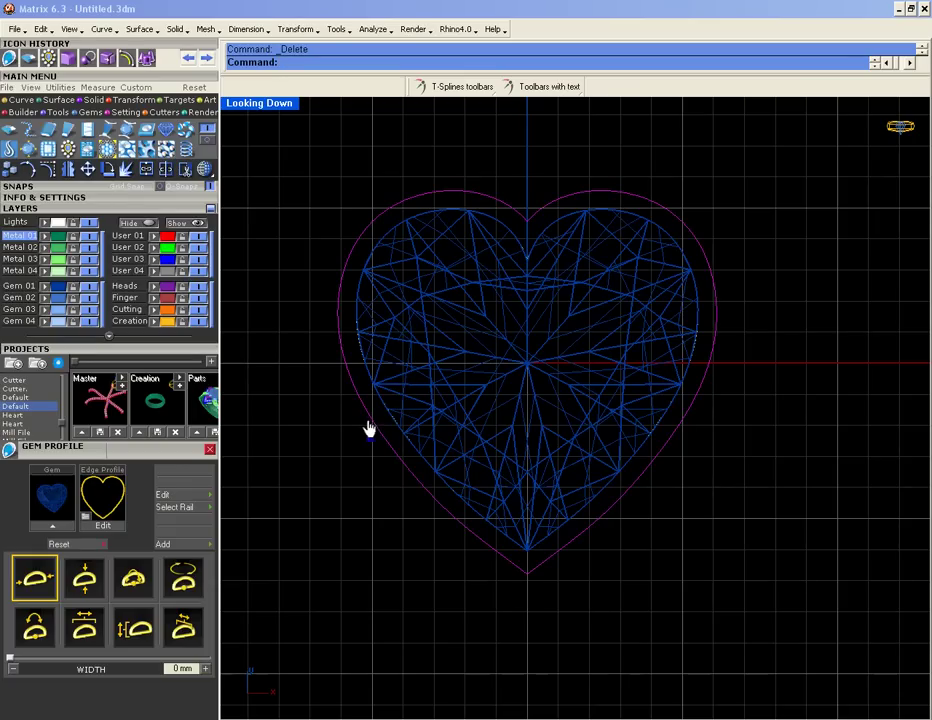
Step: Explode the heart-shaped offset curve and rejoin its segments into one open curve for each half
left_click(90, 128)
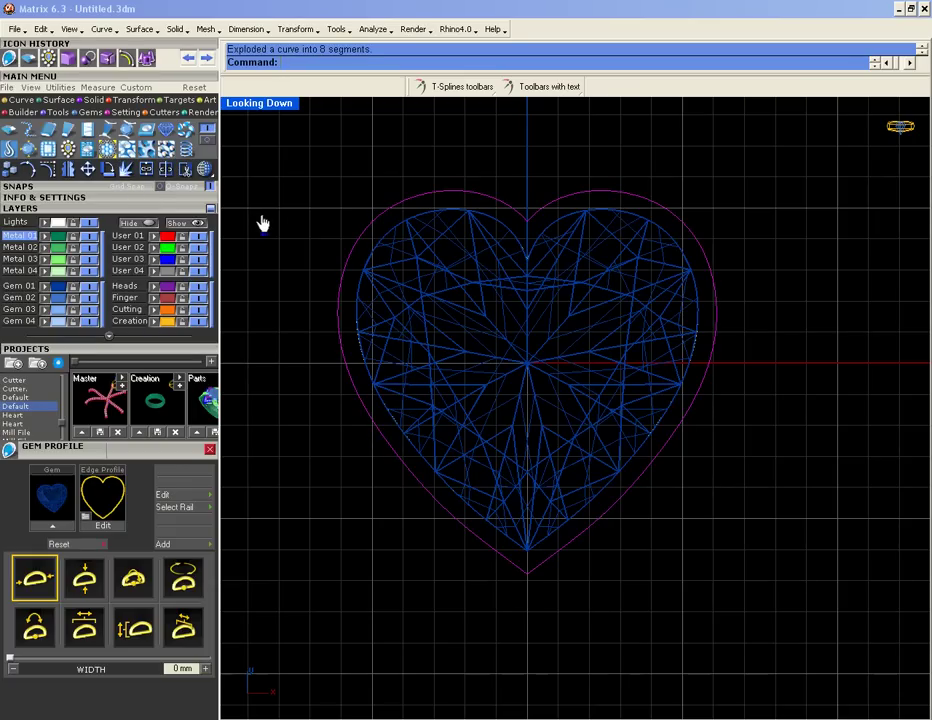
left_click(540, 214, "ctrl")
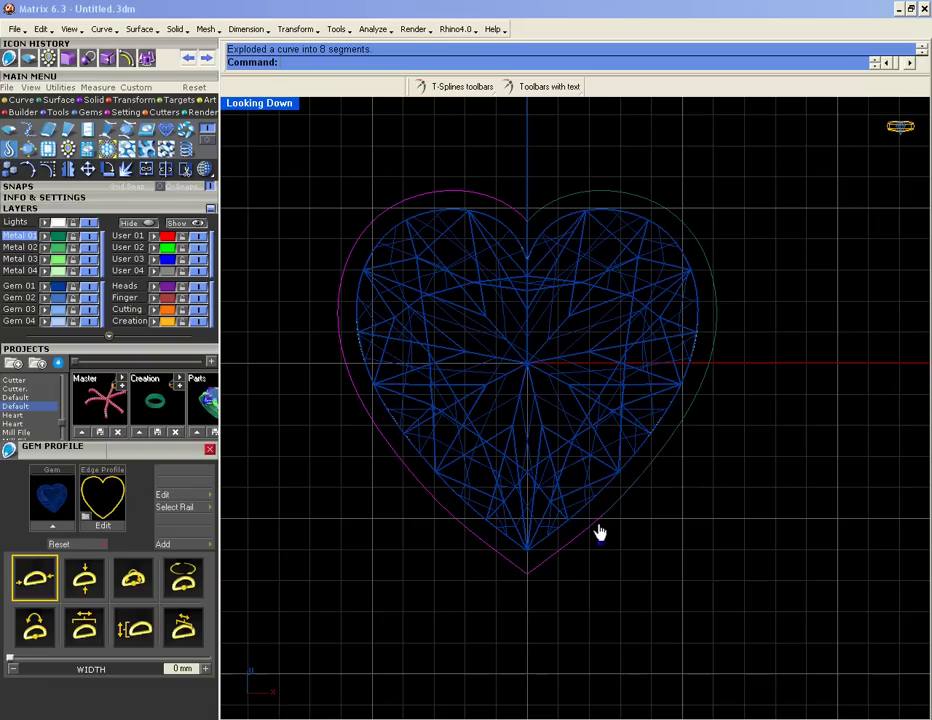
scroll(565, 545, "up", 3)
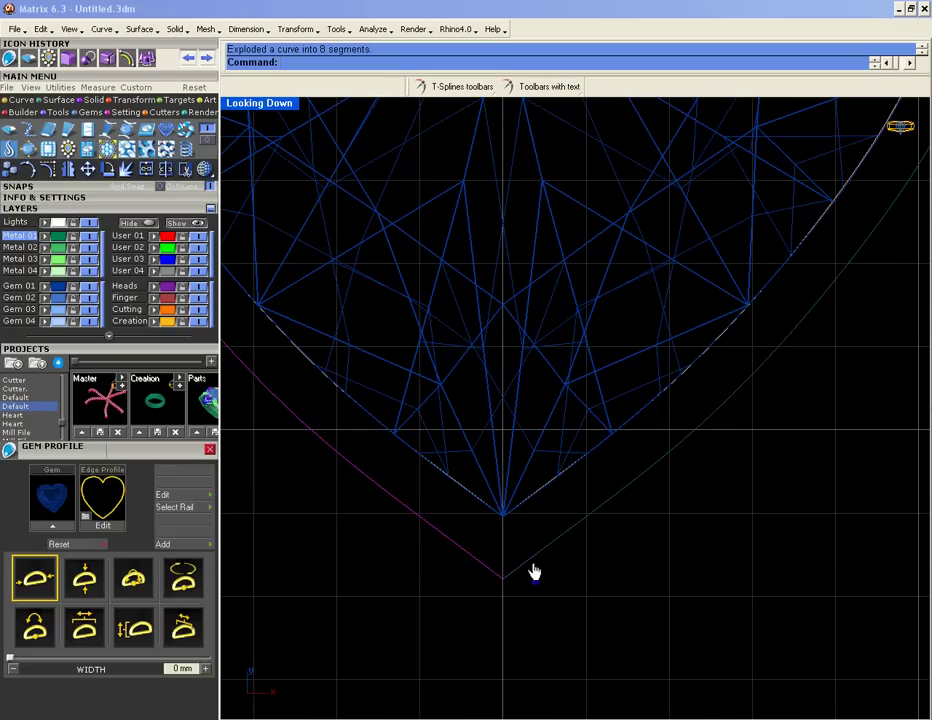
scroll(539, 537, "down", 3)
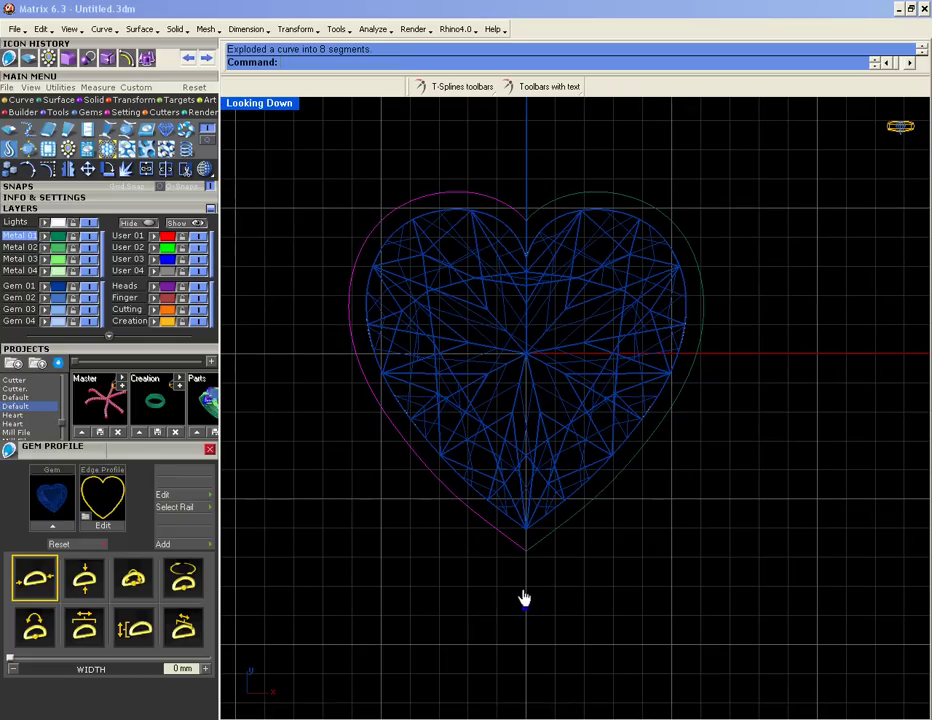
key("ctrl+j")
left_click_drag(504, 149, 743, 607)
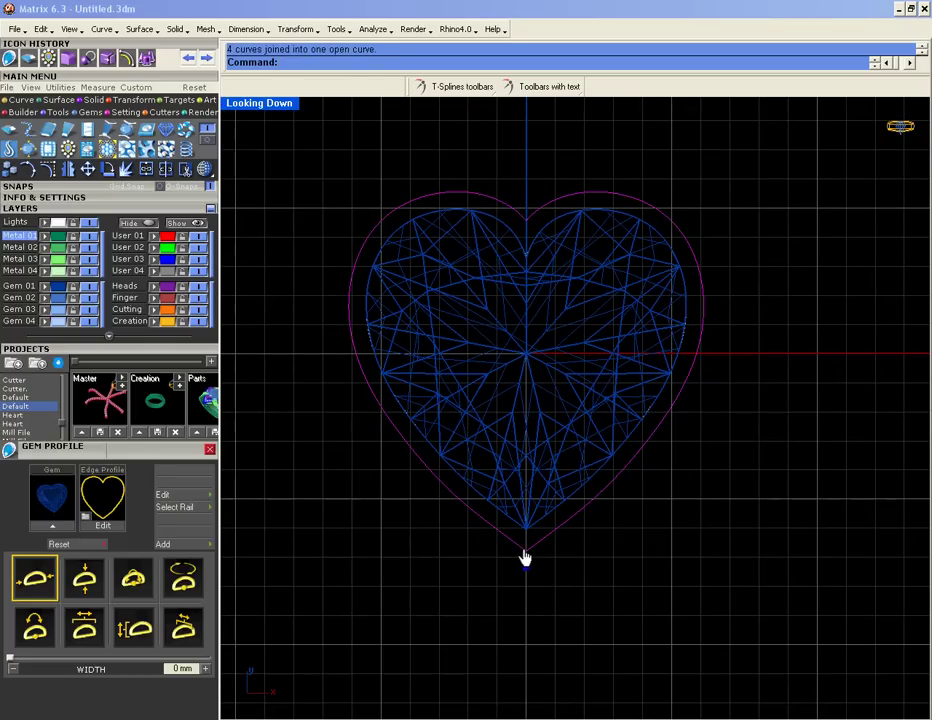
Step: Rebuild both half curves with 12 points and degree 3, deleting the input, and join them into one closed curve
type("Rebuild")
key("Return")
left_click_drag(608, 343, 552, 347)
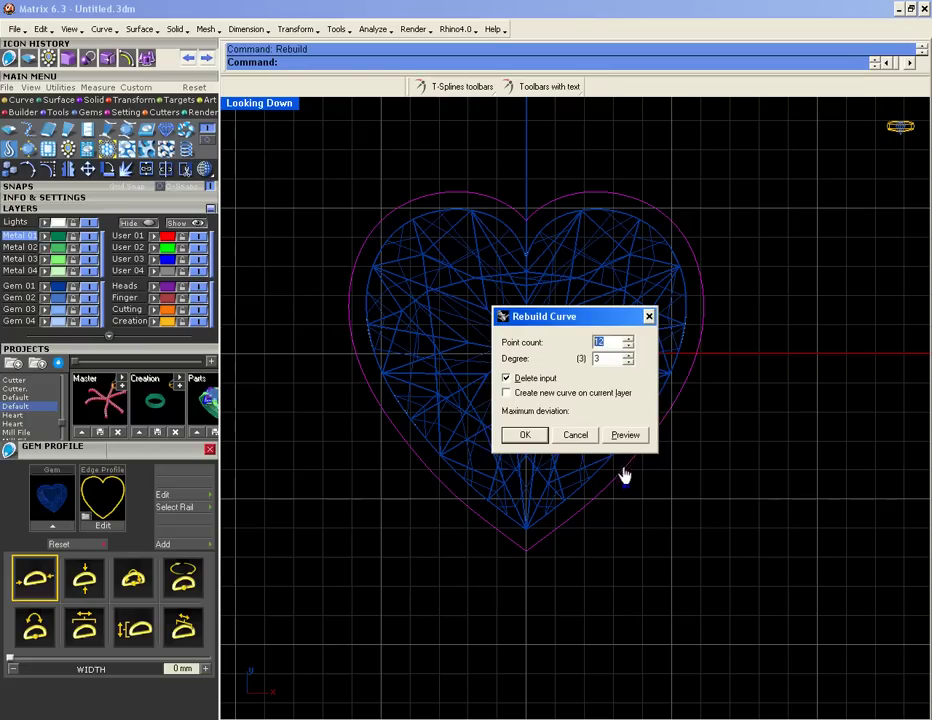
left_click(625, 434)
left_click(527, 435)
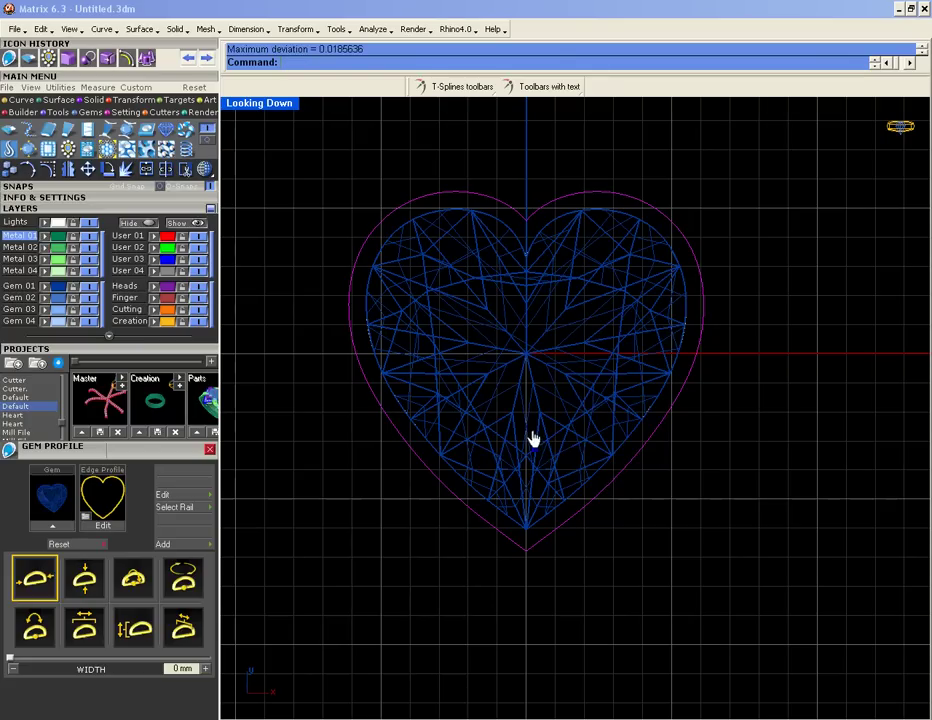
key("ctrl+j")
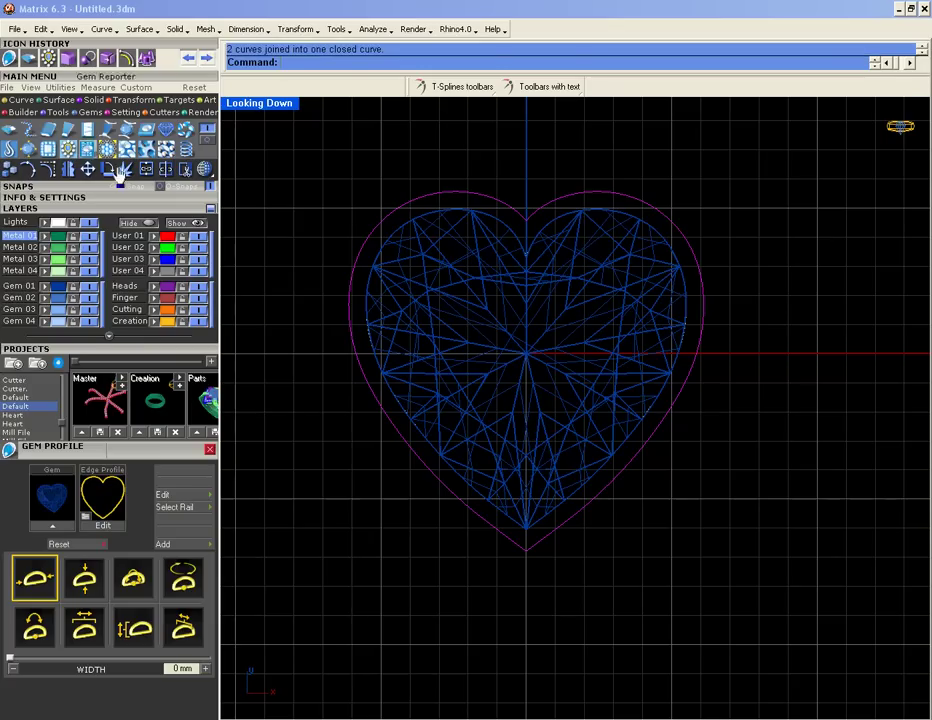
Step: Try laying round gems along the rebuilt heart curve, check the gem in the cleft, and undo the placement
left_click(60, 130)
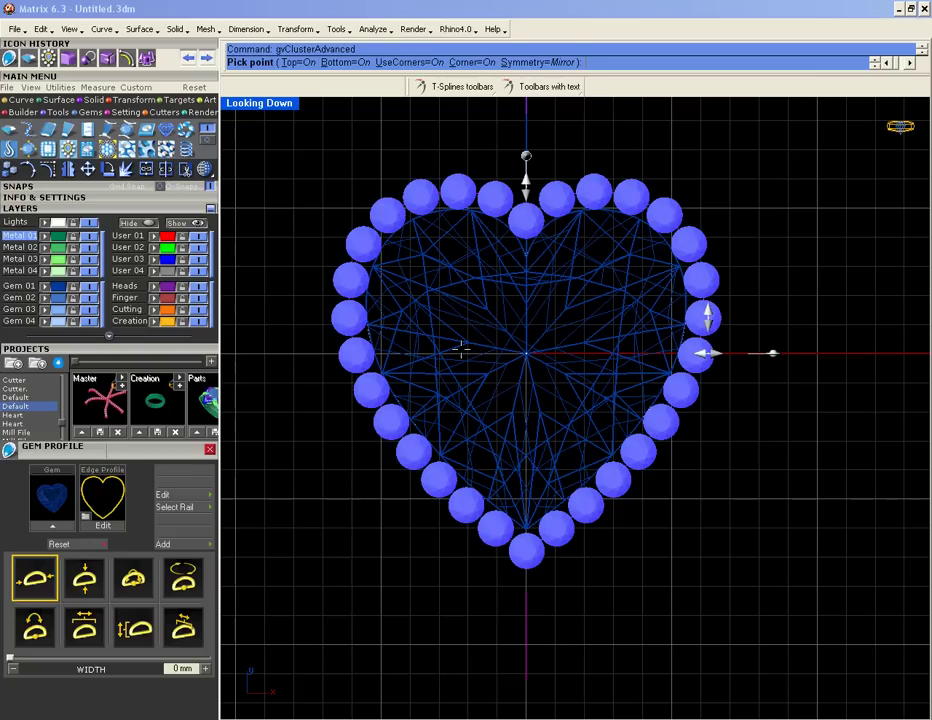
right_click_drag(573, 354, 553, 361)
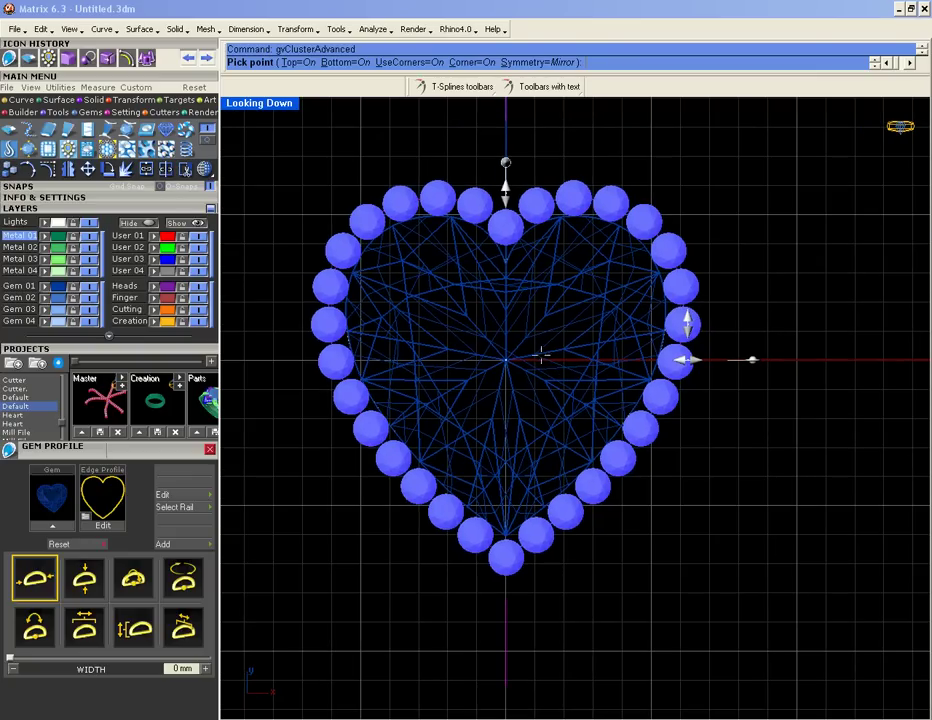
key("Return")
scroll(530, 239, "up", 5)
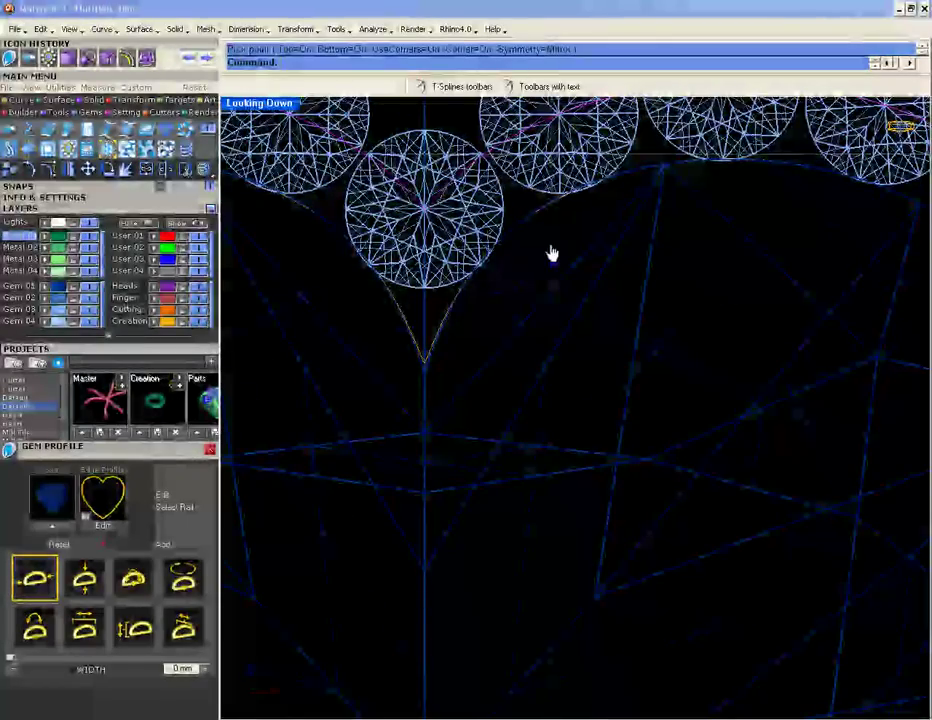
scroll(550, 253, "down", 5)
key("ctrl+z")
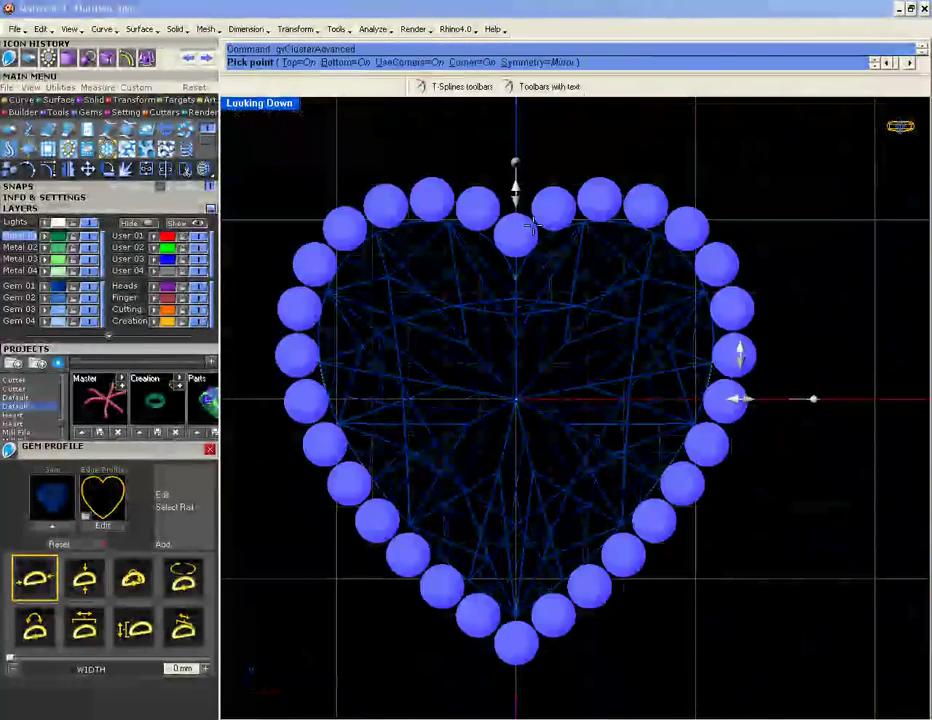
Step: Size the round gems to 1.1 mm, adjust their spacing to fit 32 gems, and place them along the rebuilt curve
left_click_drag(740, 355, 739, 362)
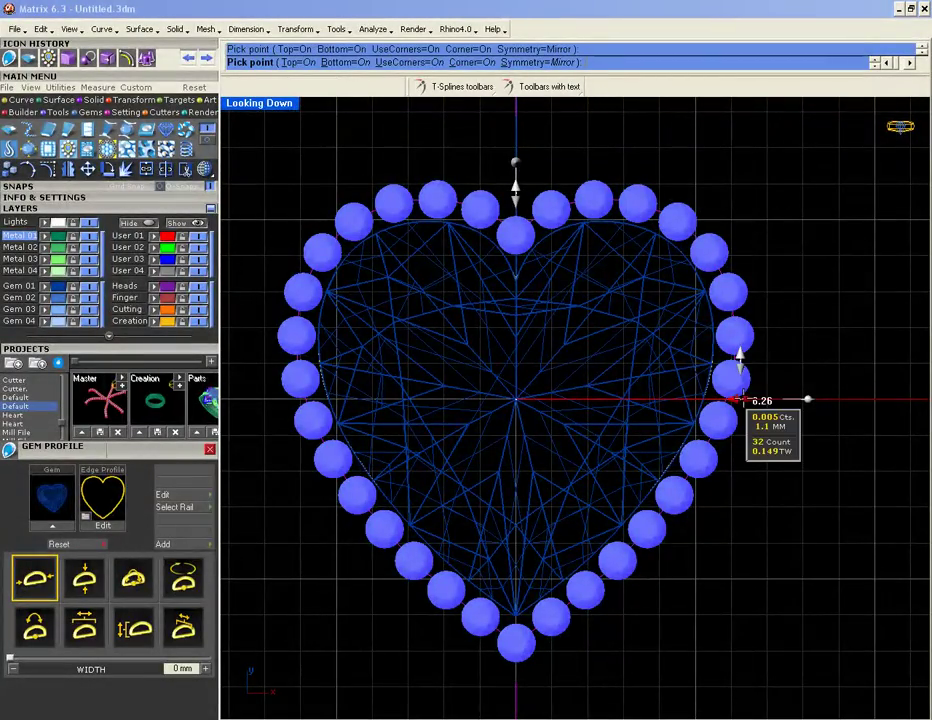
right_click(655, 338)
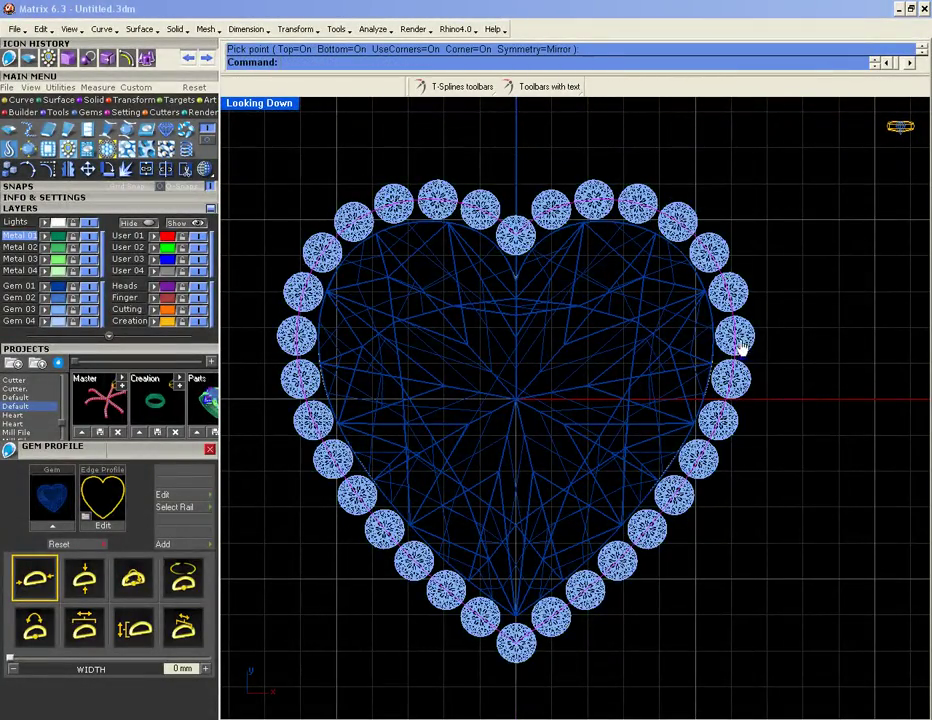
Step: In the Perspective view, load all the round halo gems into the Prong Adder with the 2 Shared Prongs mode
left_click(730, 345)
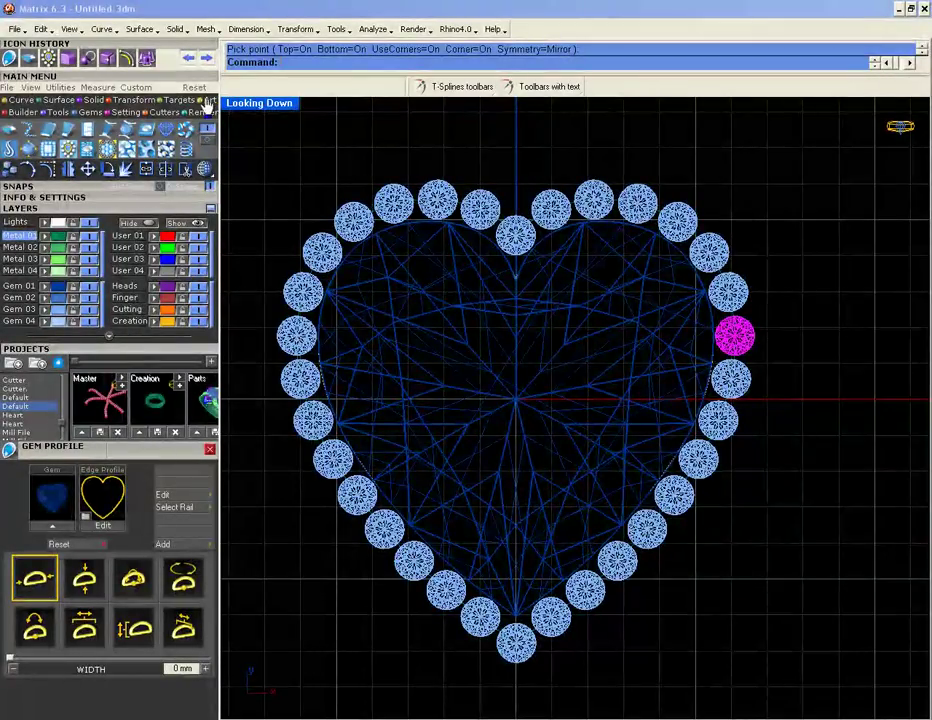
double_click(250, 104)
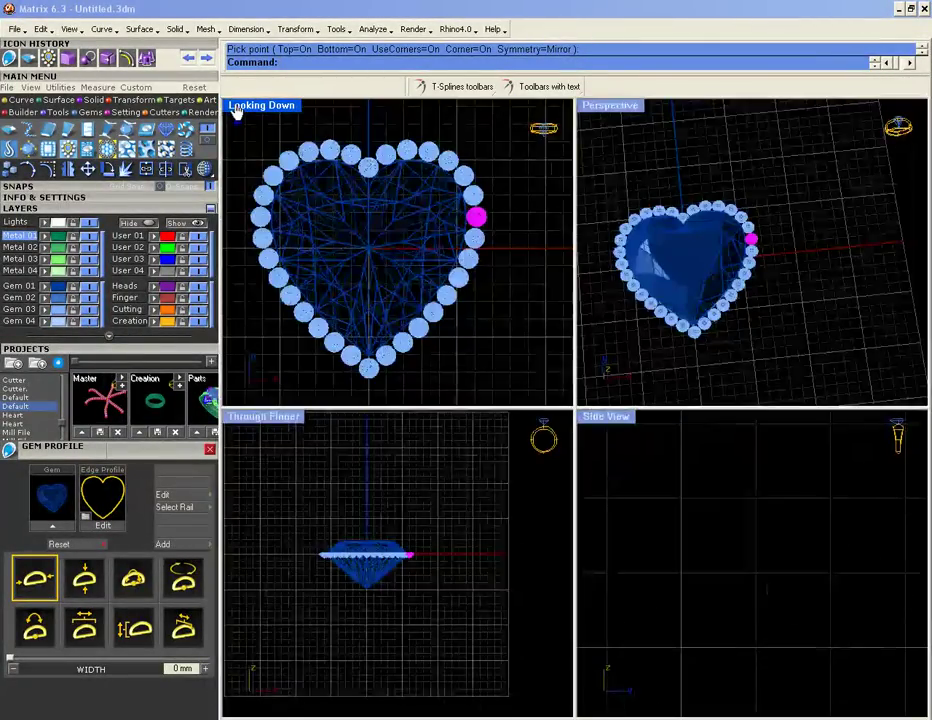
double_click(609, 105)
right_click_drag(604, 210, 591, 242)
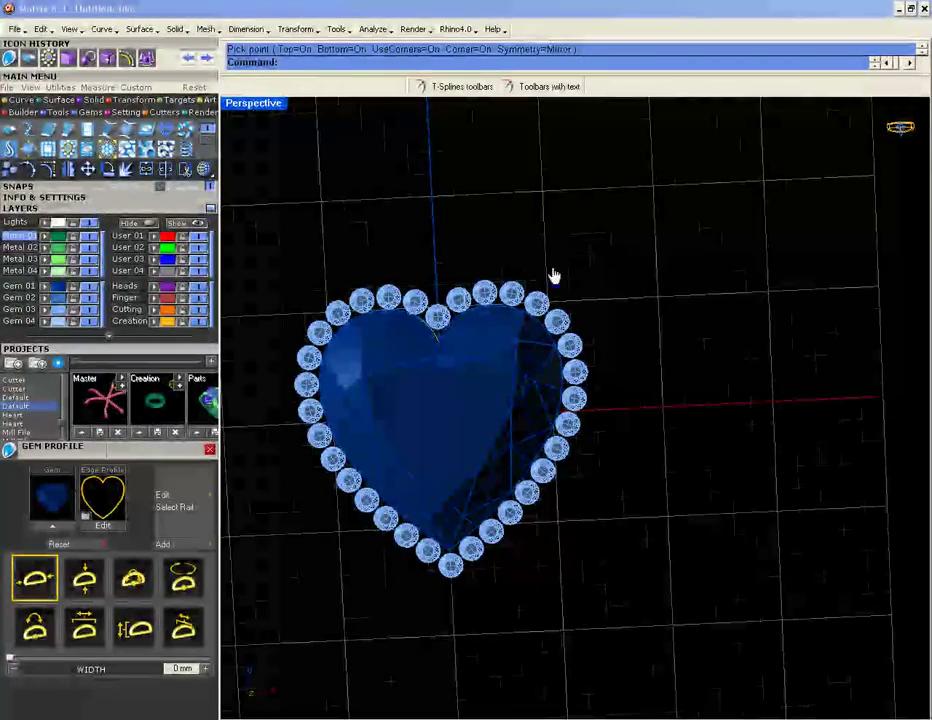
left_click(498, 302)
left_click(545, 341)
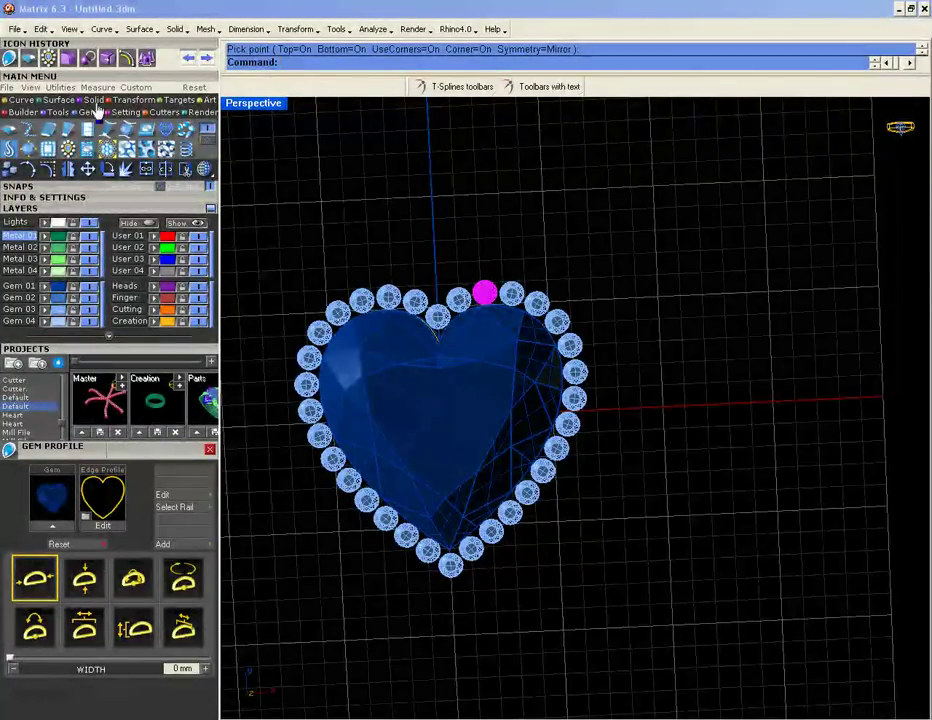
left_click(125, 114)
left_click(124, 113)
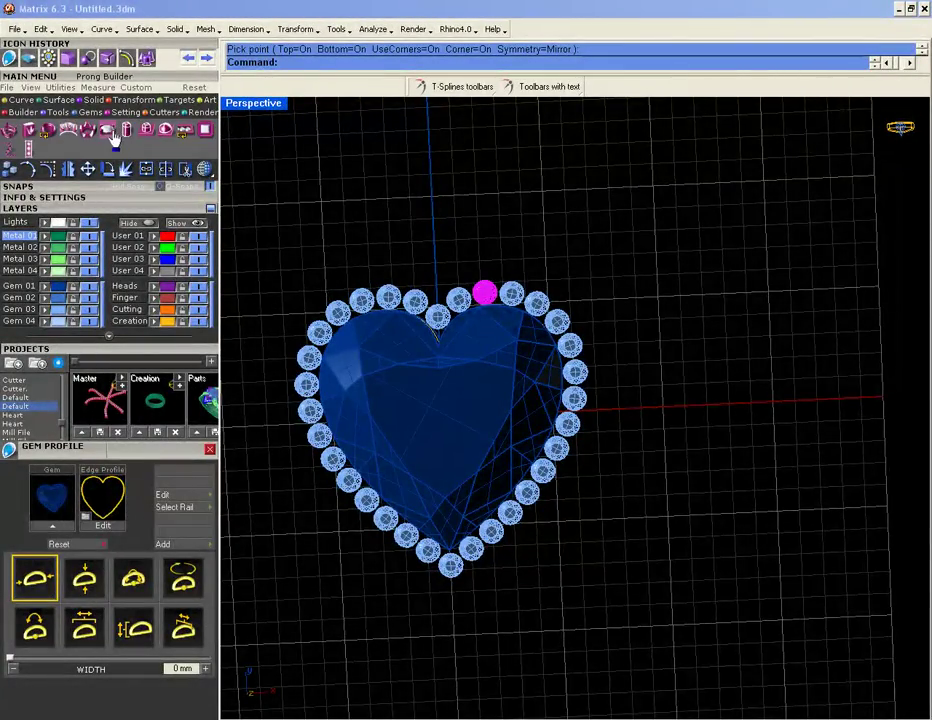
left_click(111, 134)
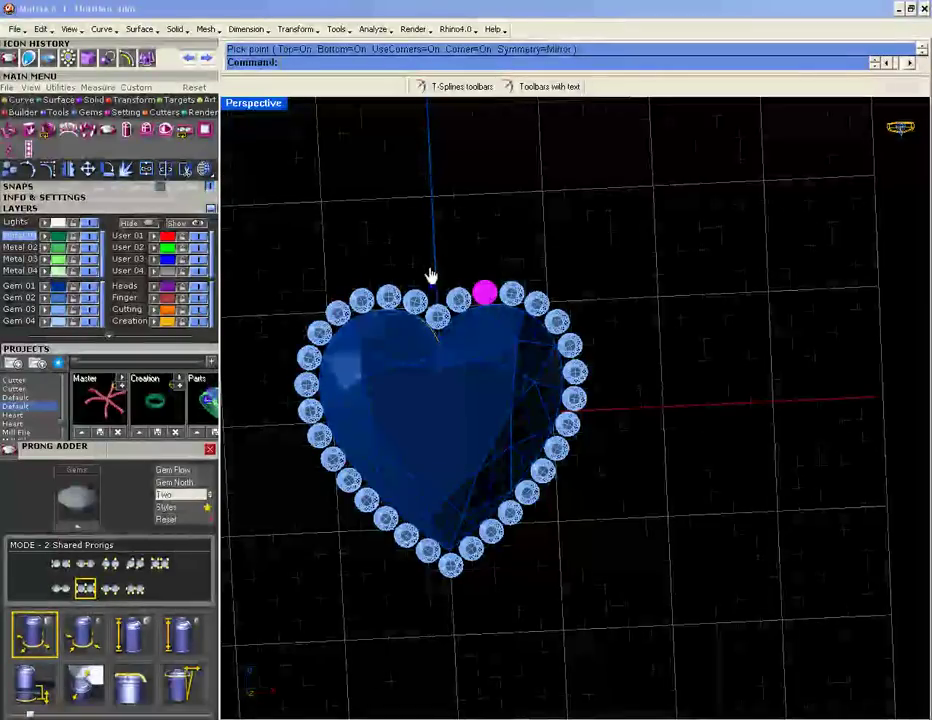
left_click(62, 310)
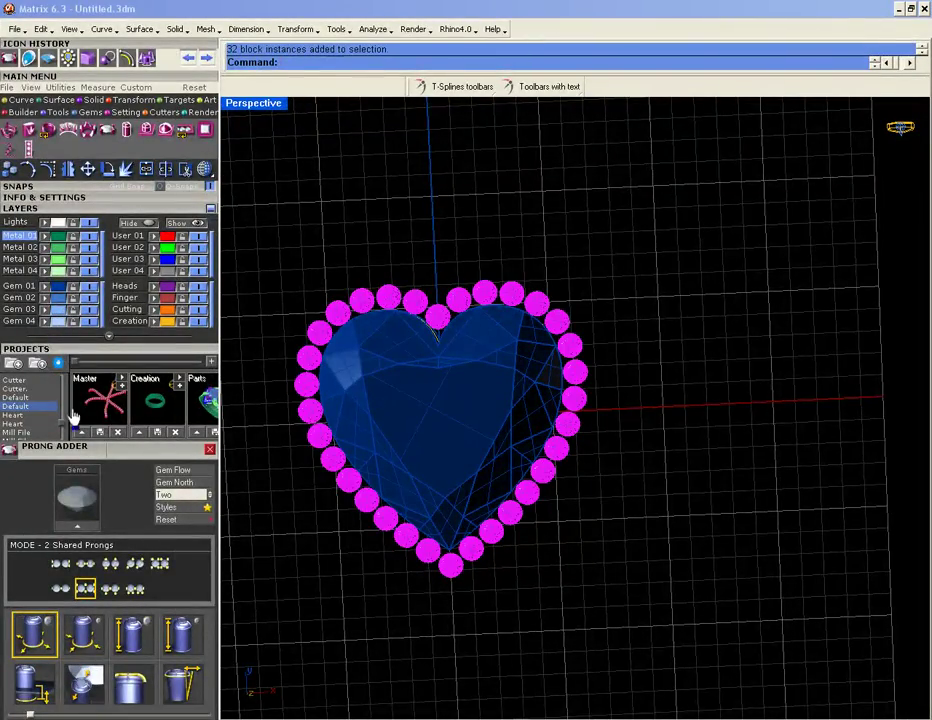
left_click(78, 528)
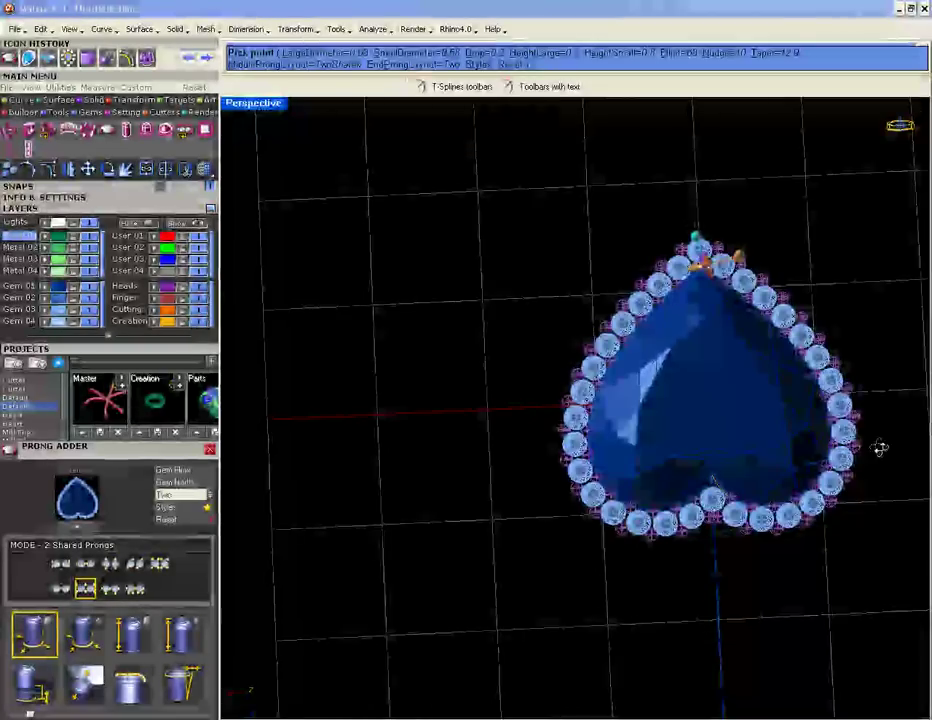
Step: Inspect the shared prongs at the heart's tip and create the 0.58 mm diameter prongs around the whole halo
right_click_drag(880, 448, 682, 500)
scroll(370, 499, "up", 5)
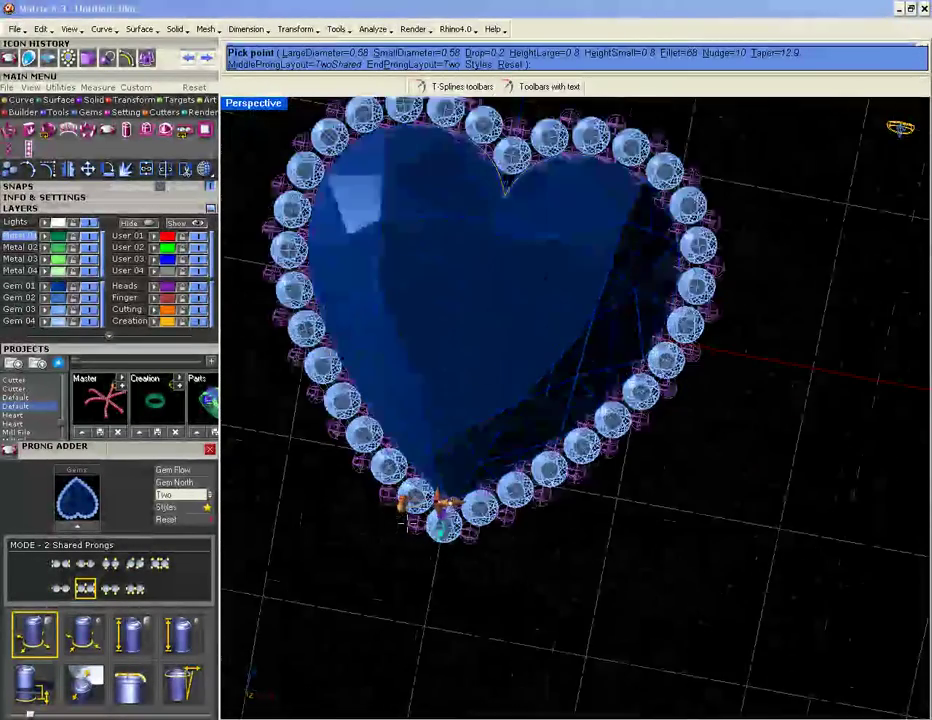
right_click_drag(371, 510, 424, 525)
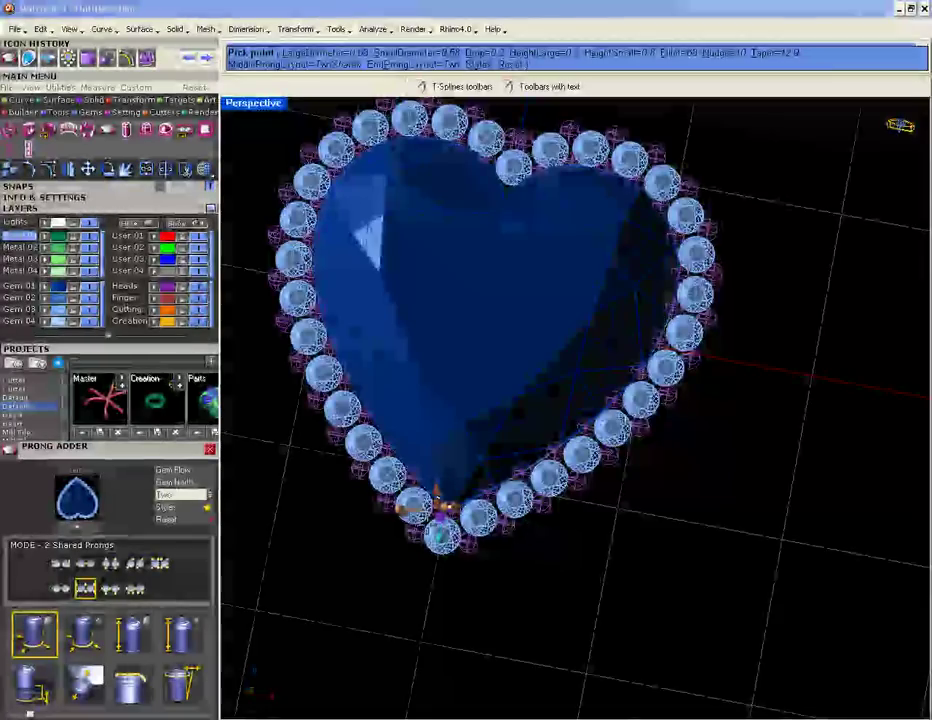
scroll(424, 525, "up", 8)
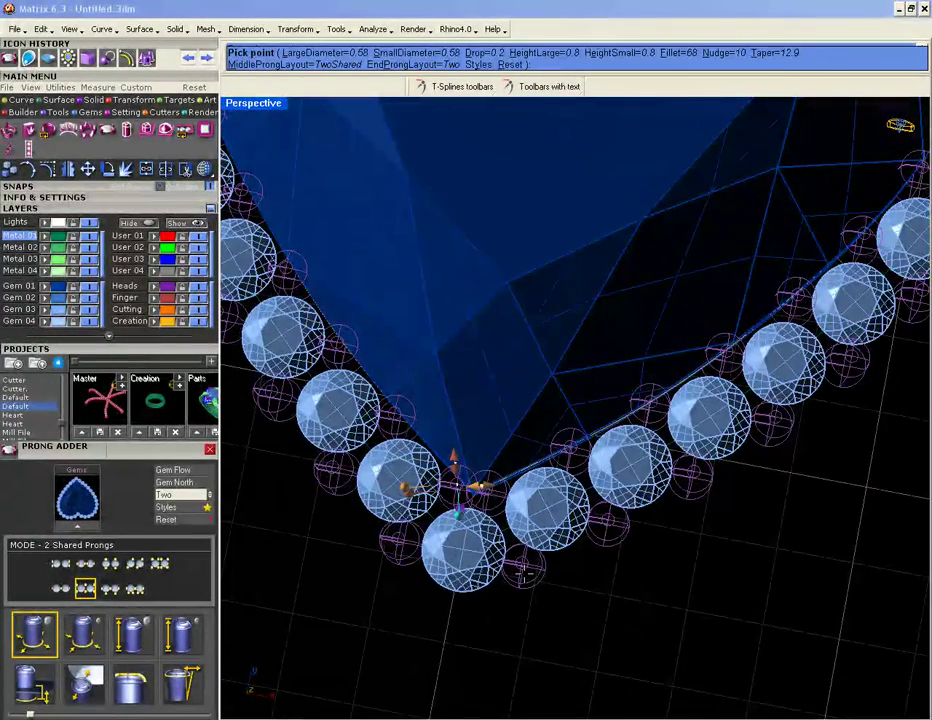
right_click_drag(446, 563, 452, 505)
scroll(452, 468, "down", 7)
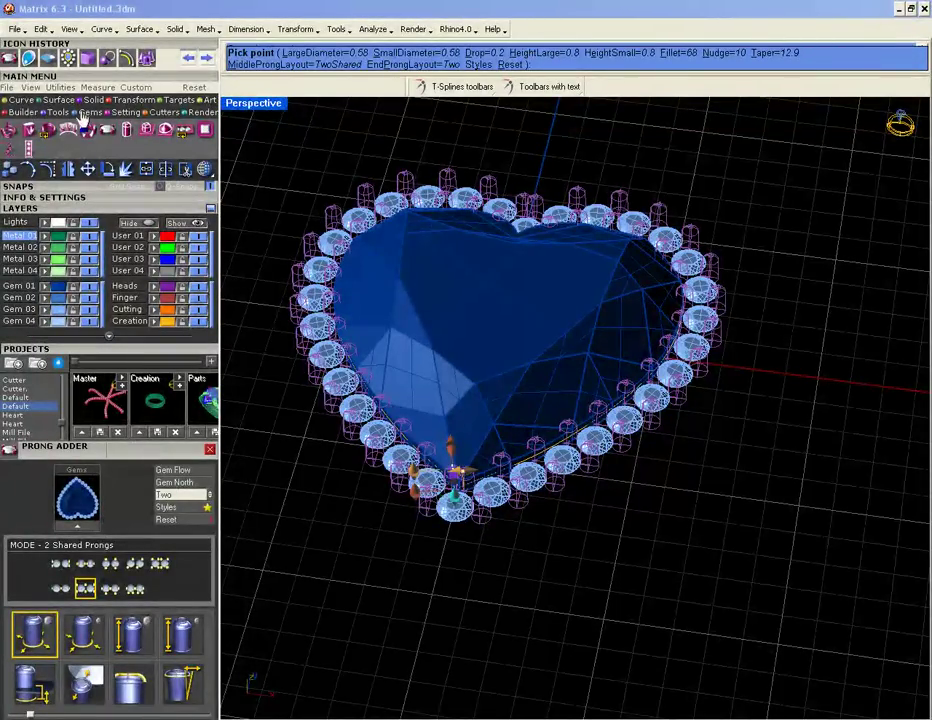
right_click(312, 197)
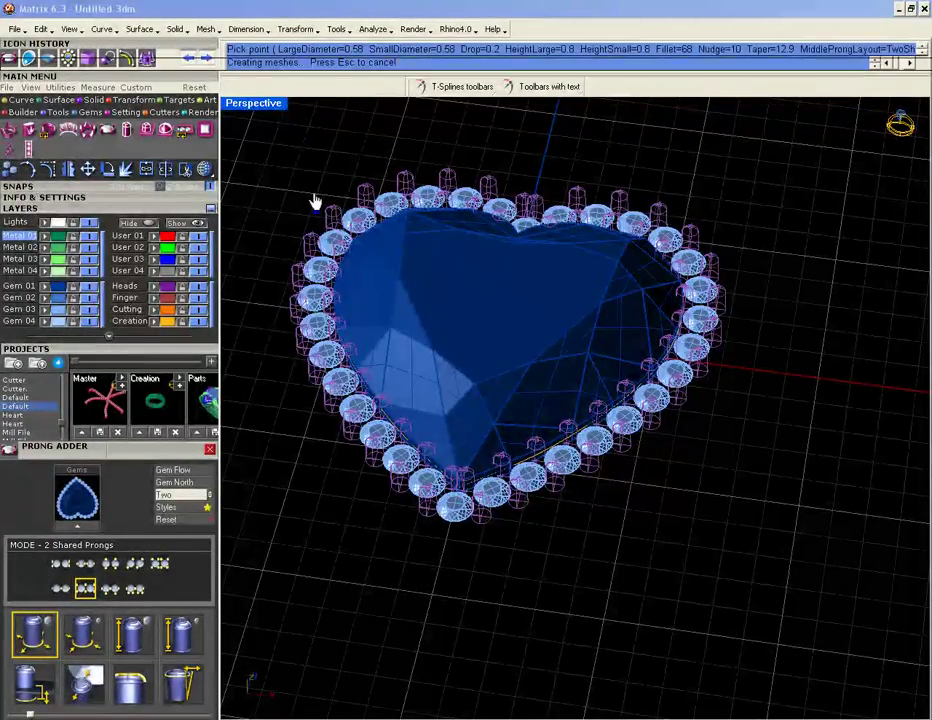
Step: Undo the creation of the shared prongs around the halo and close the Prong Adder
key("ctrl+z")
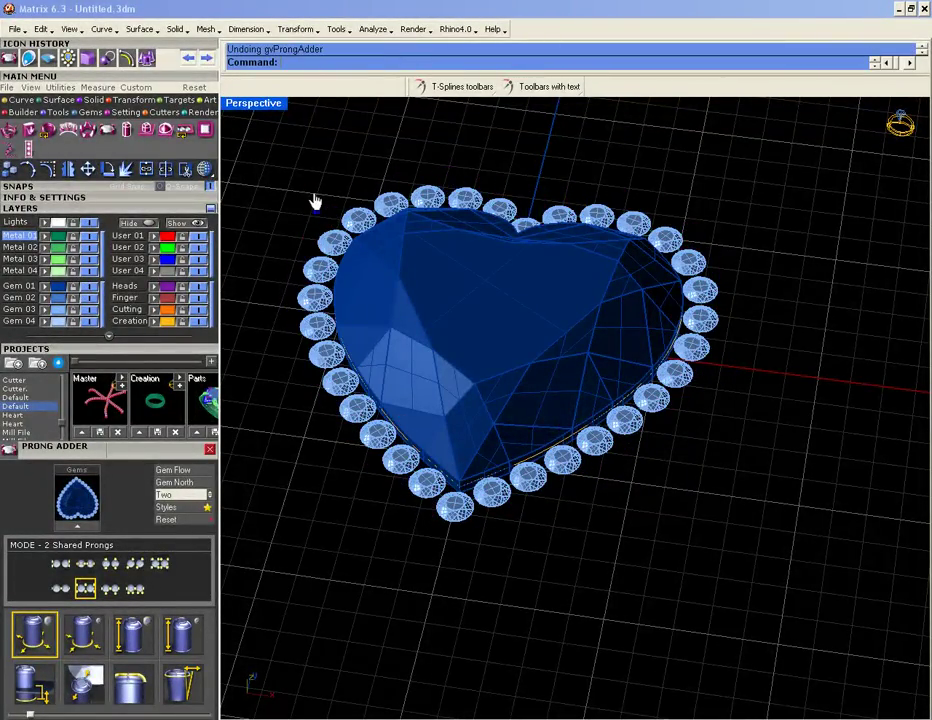
right_click_drag(388, 288, 310, 316)
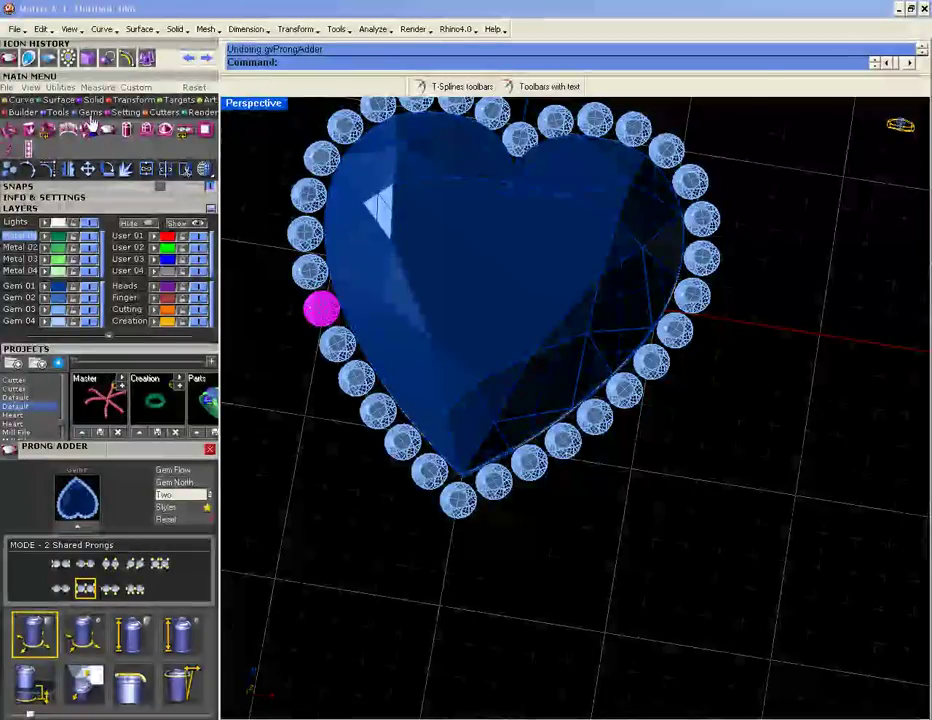
left_click(22, 112)
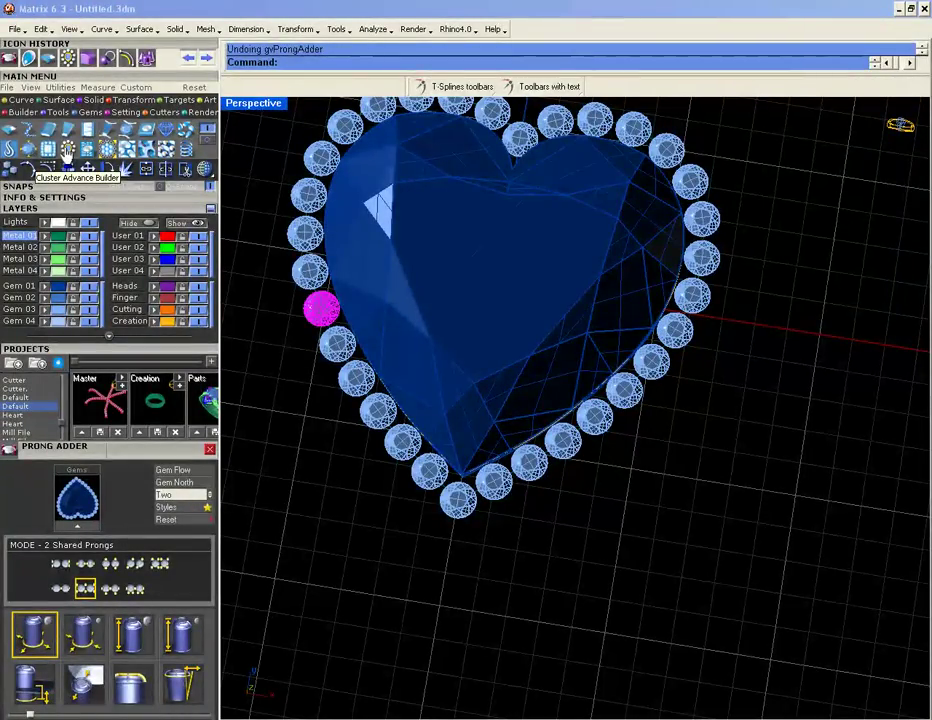
left_click(305, 378)
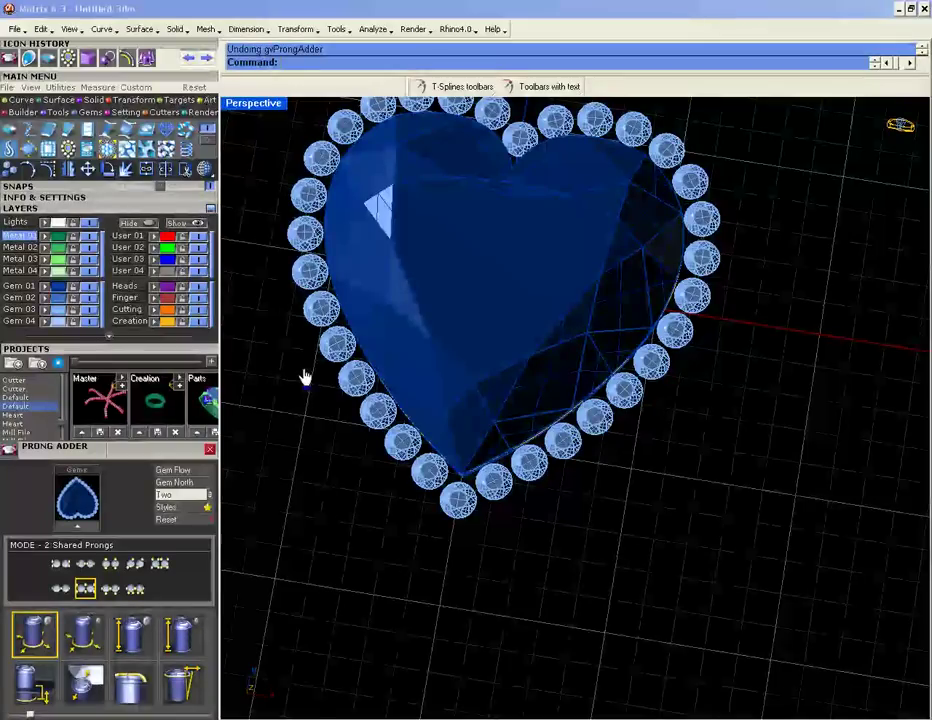
right_click_drag(529, 459, 526, 484)
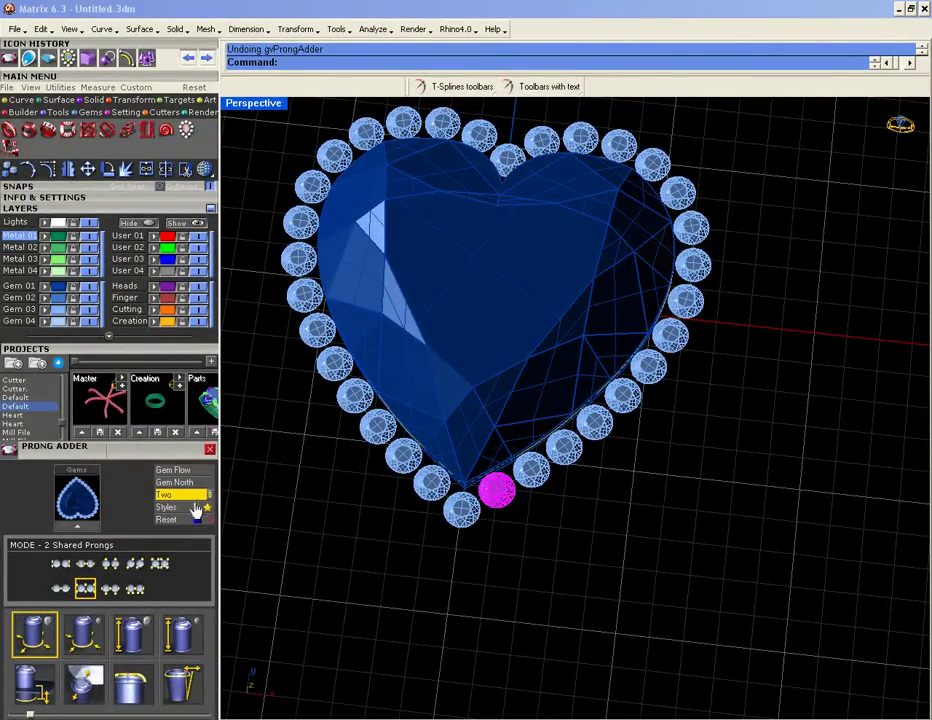
left_click(209, 450)
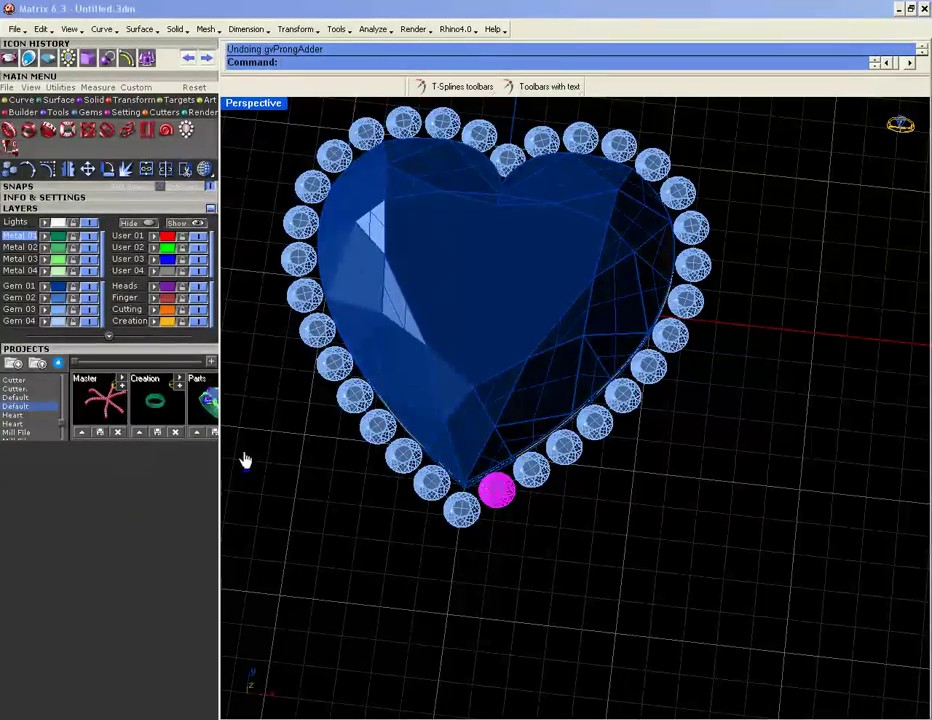
Step: Select all the round halo gems, starting from the one at the heart's tip, and load them into the Prong Adder
left_click(466, 513)
scroll(466, 513, "down", 4)
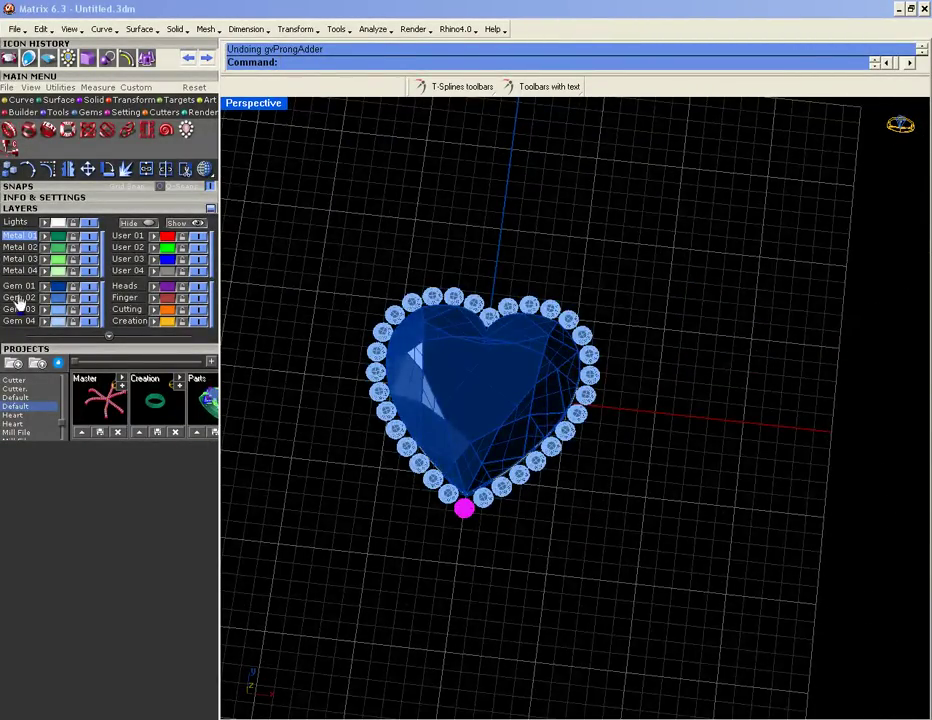
left_click(58, 311)
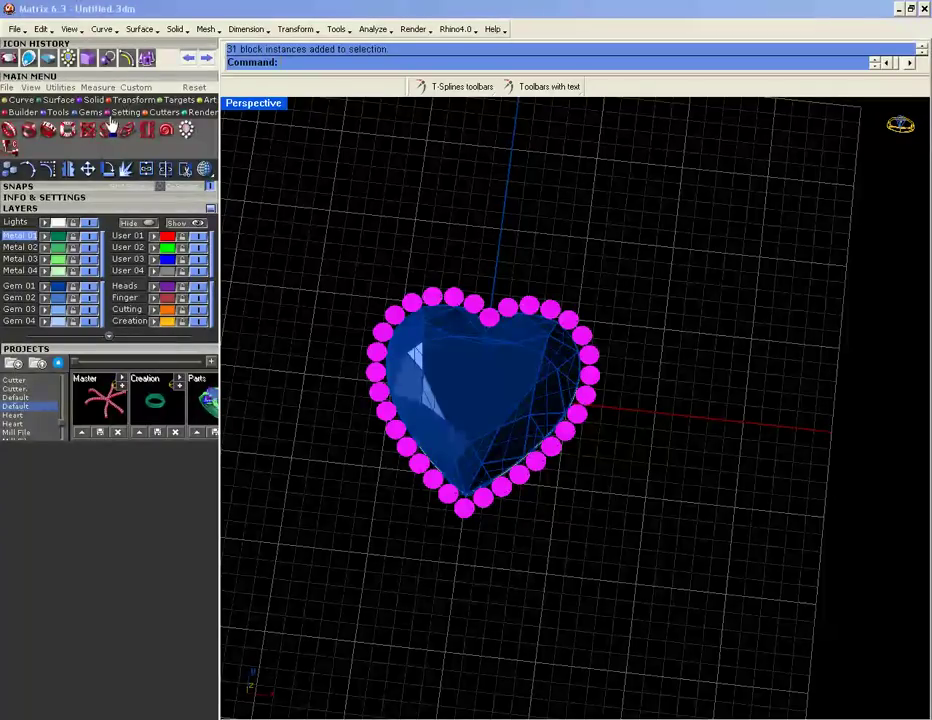
left_click(126, 113)
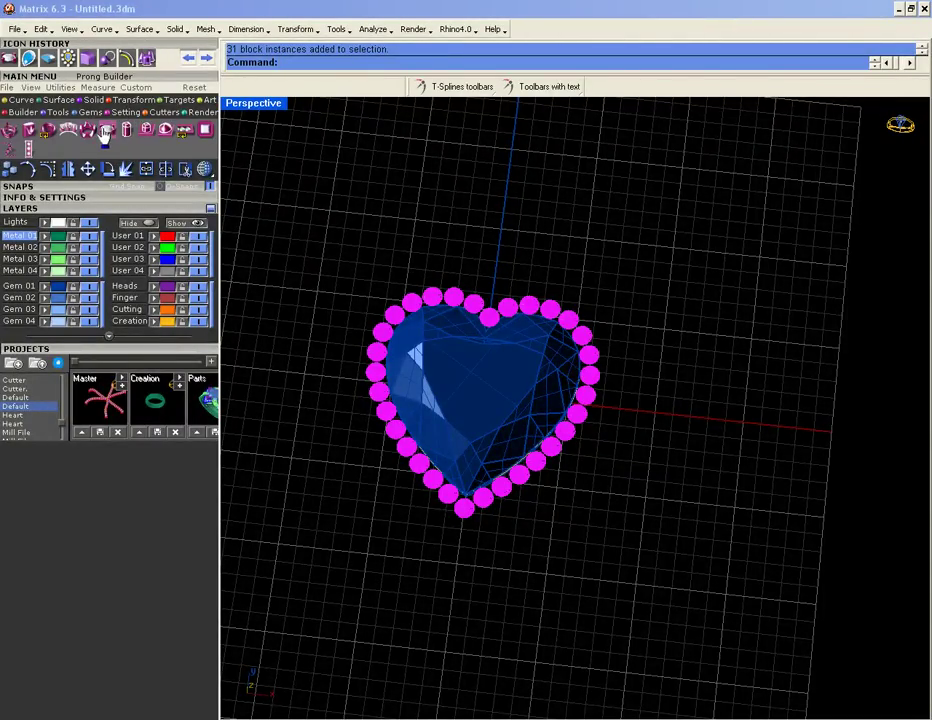
left_click(104, 134)
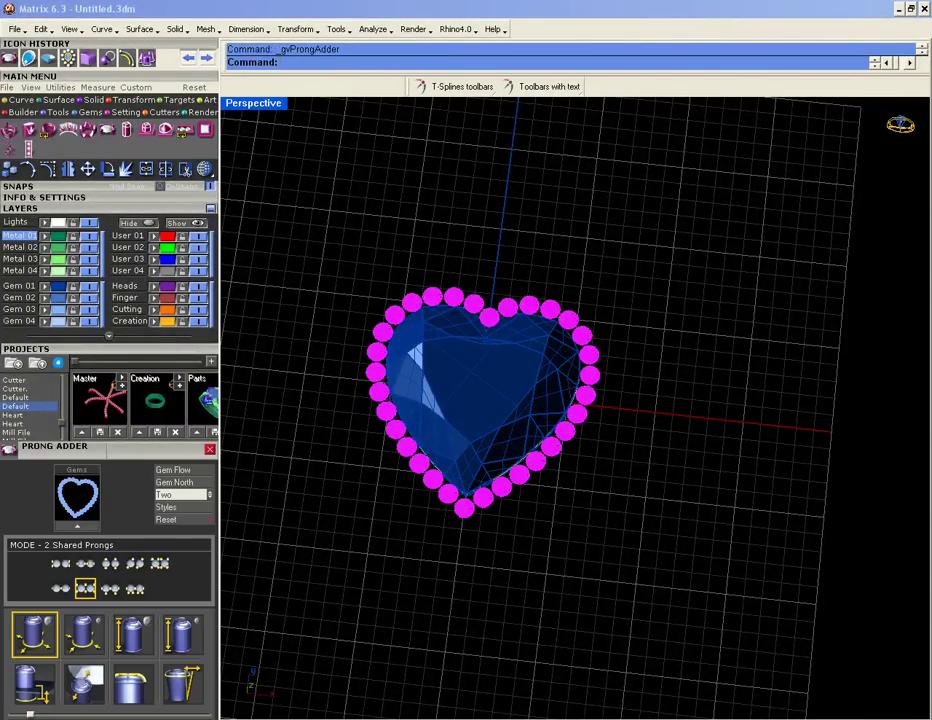
Step: Collapse the layer and project sections to reveal the prong settings and set the prong drop to 9 mm
right_click_drag(465, 494, 483, 250, "ctrl")
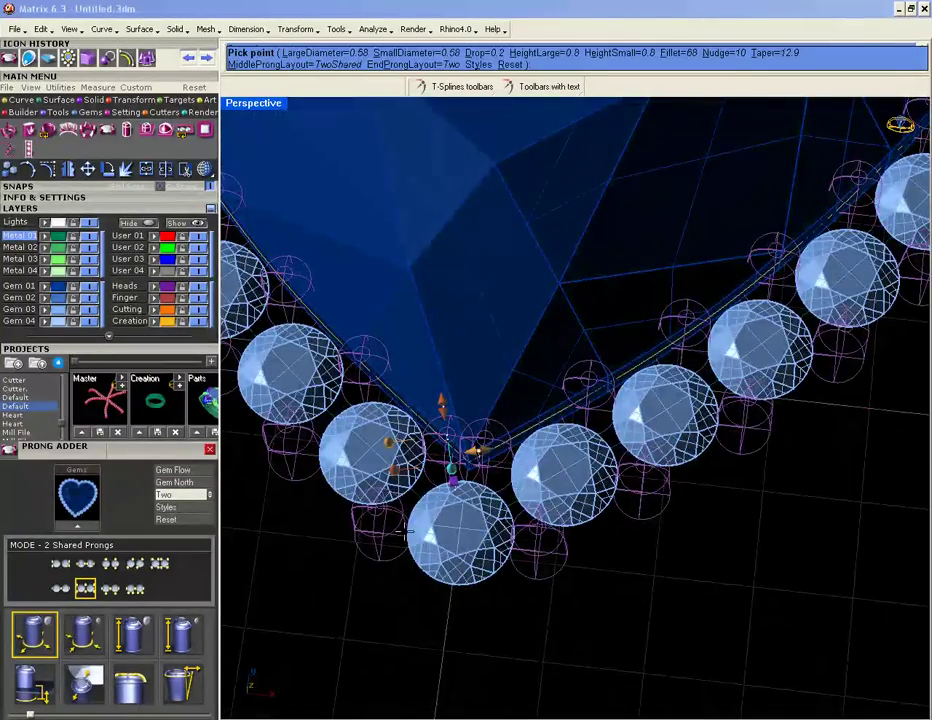
right_click_drag(405, 532, 488, 489)
right_click_drag(488, 489, 488, 455, "ctrl")
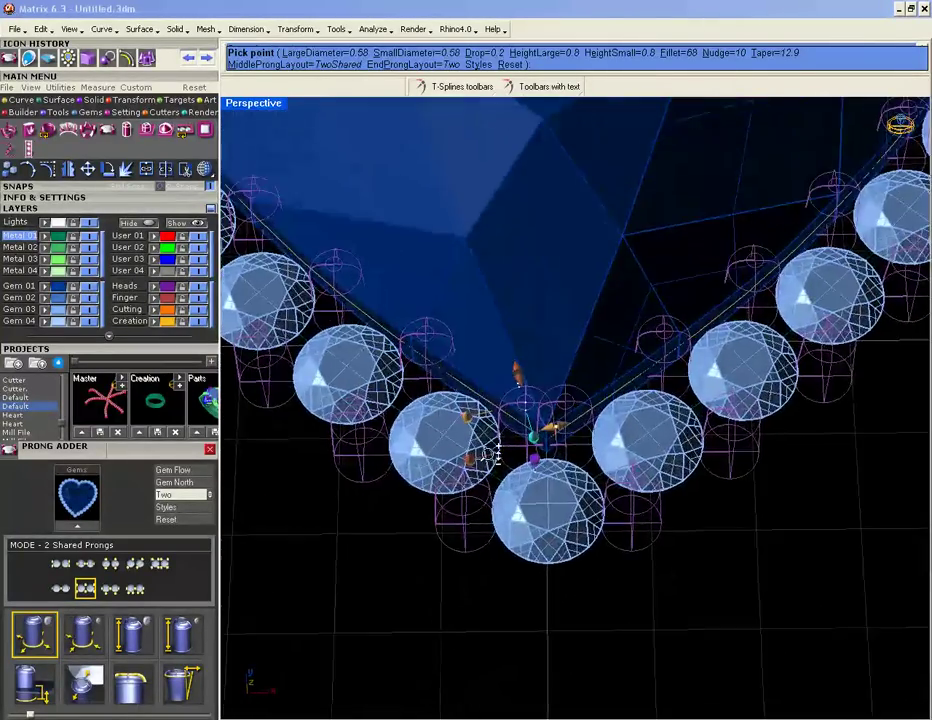
scroll(490, 455, "up", 3)
left_click(90, 350)
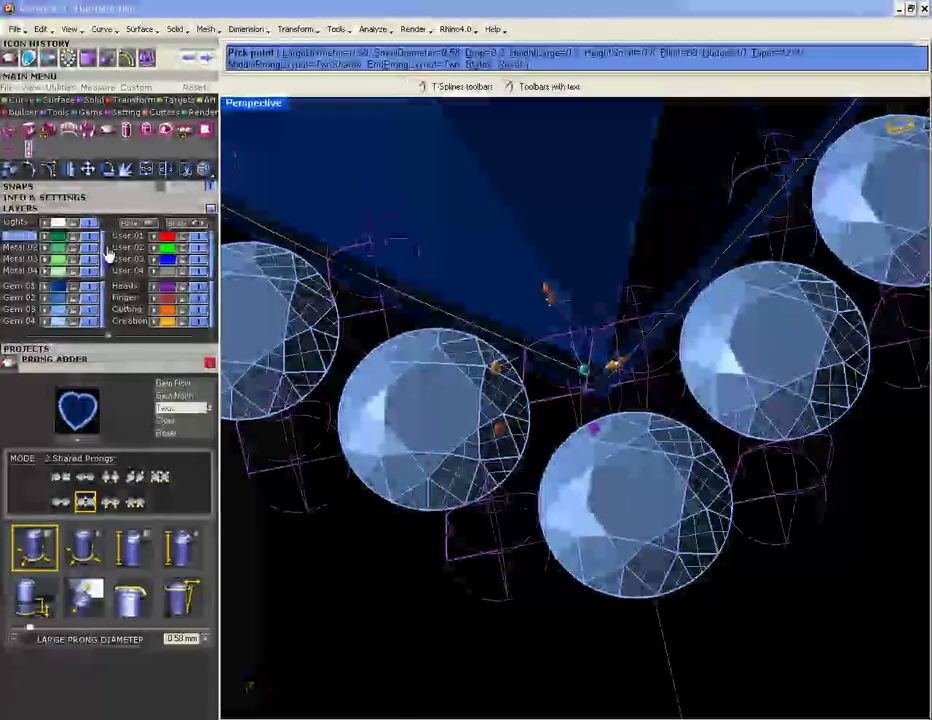
left_click(100, 208)
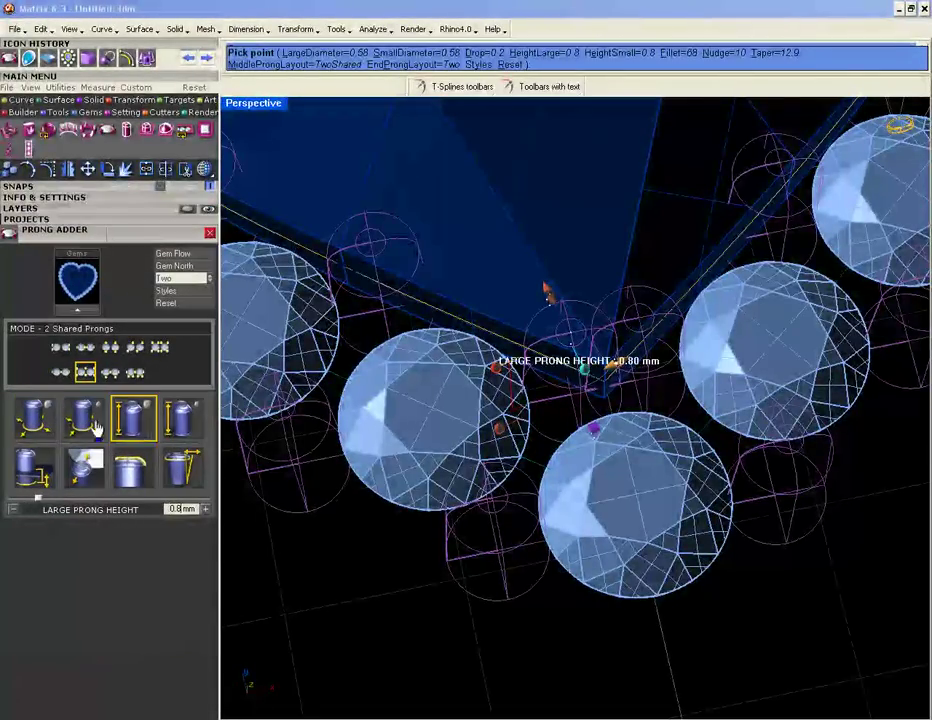
mouse_move(42, 479)
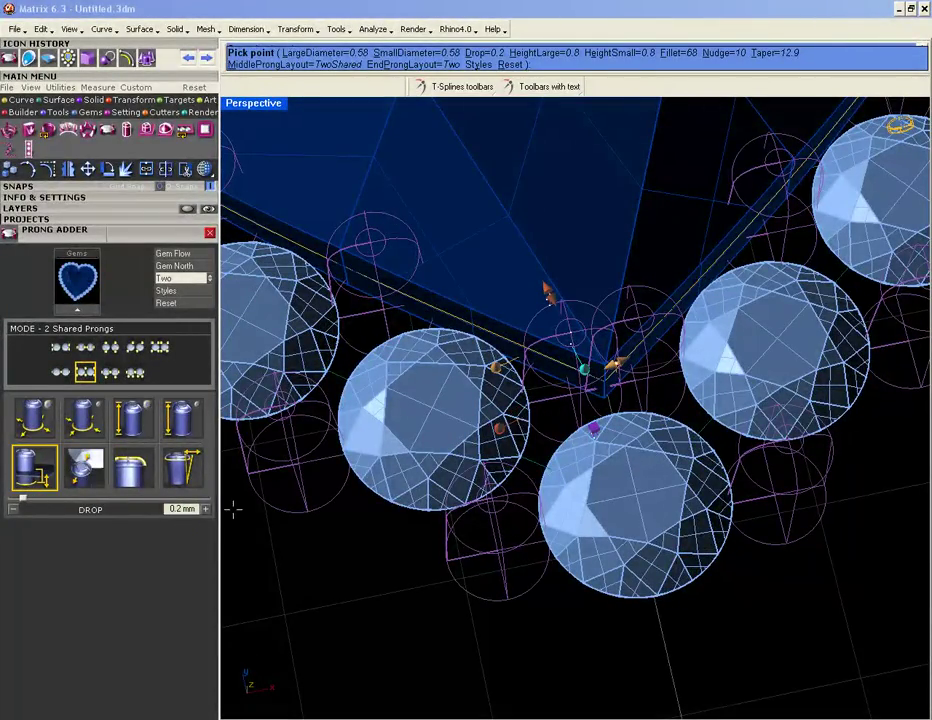
left_click(182, 510)
type("9")
key("Return")
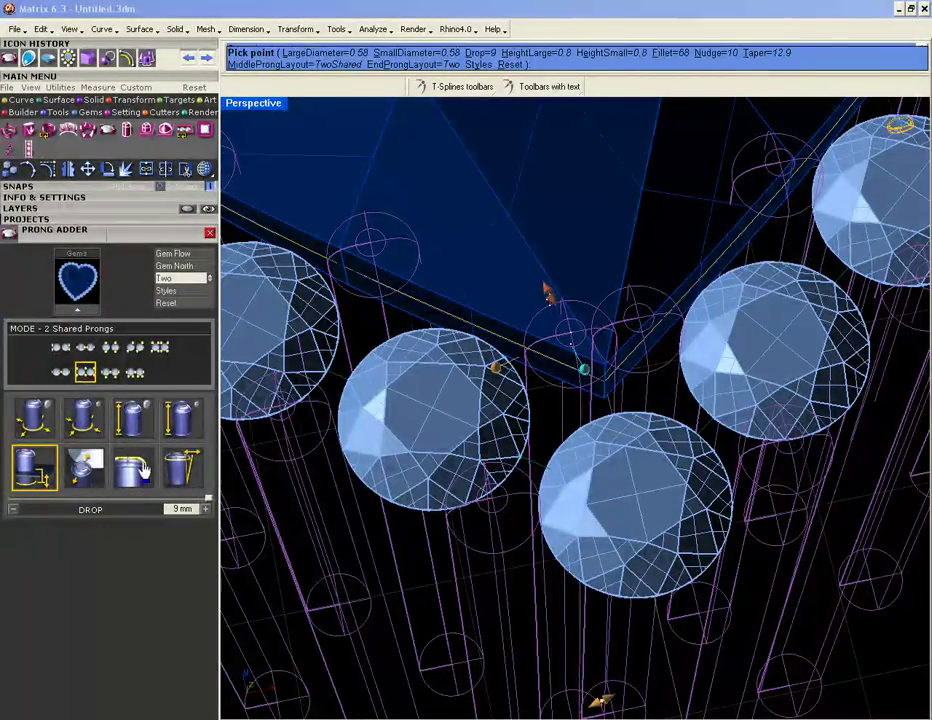
Step: Set the taper of the shared prongs to 0%
left_click(183, 470)
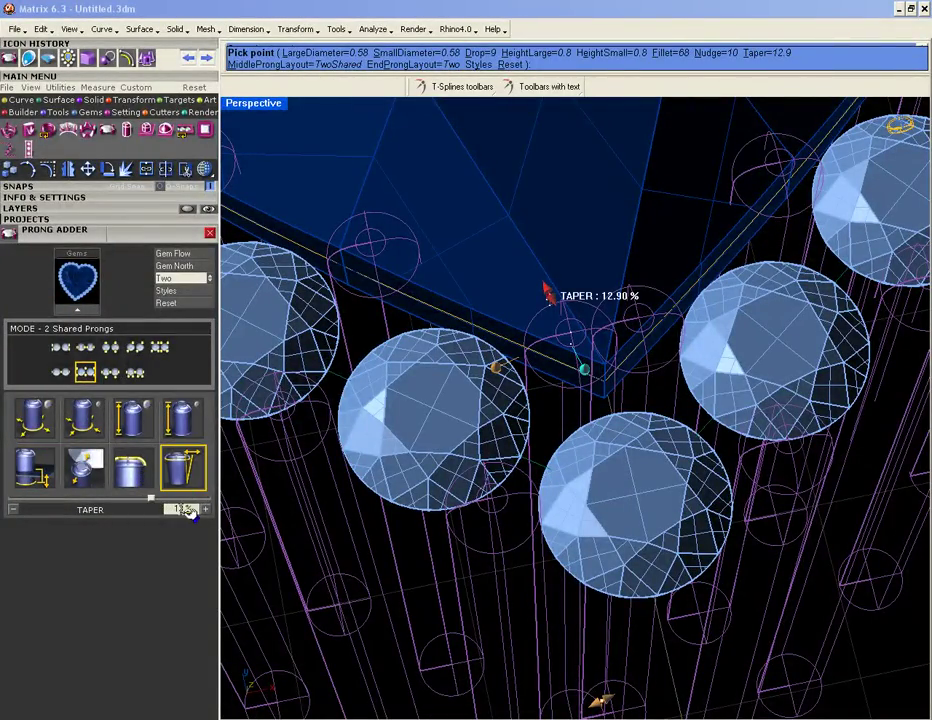
type("0")
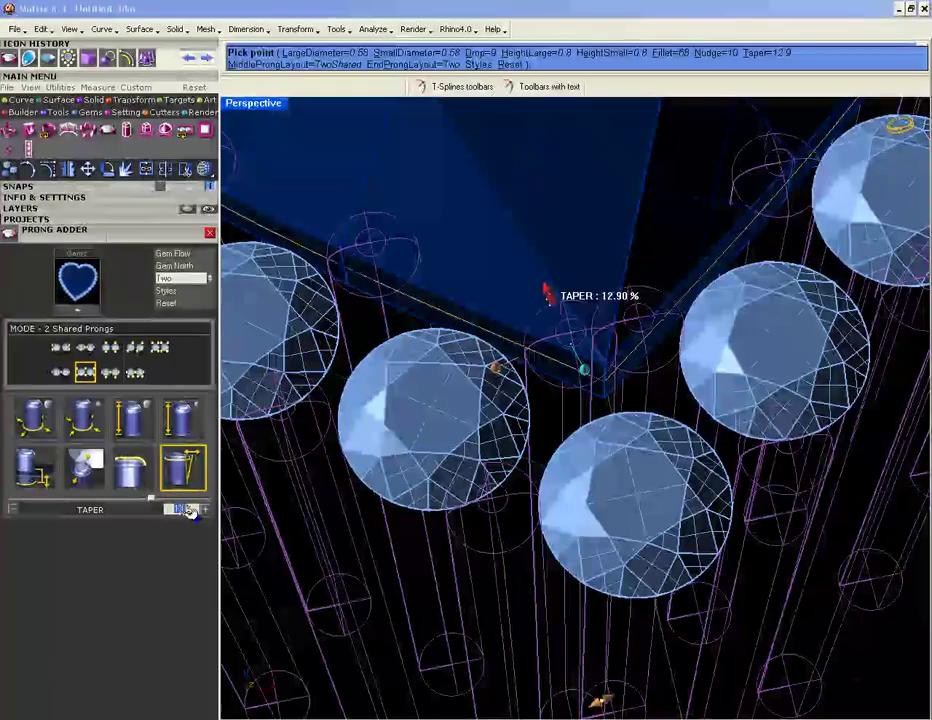
key("Return")
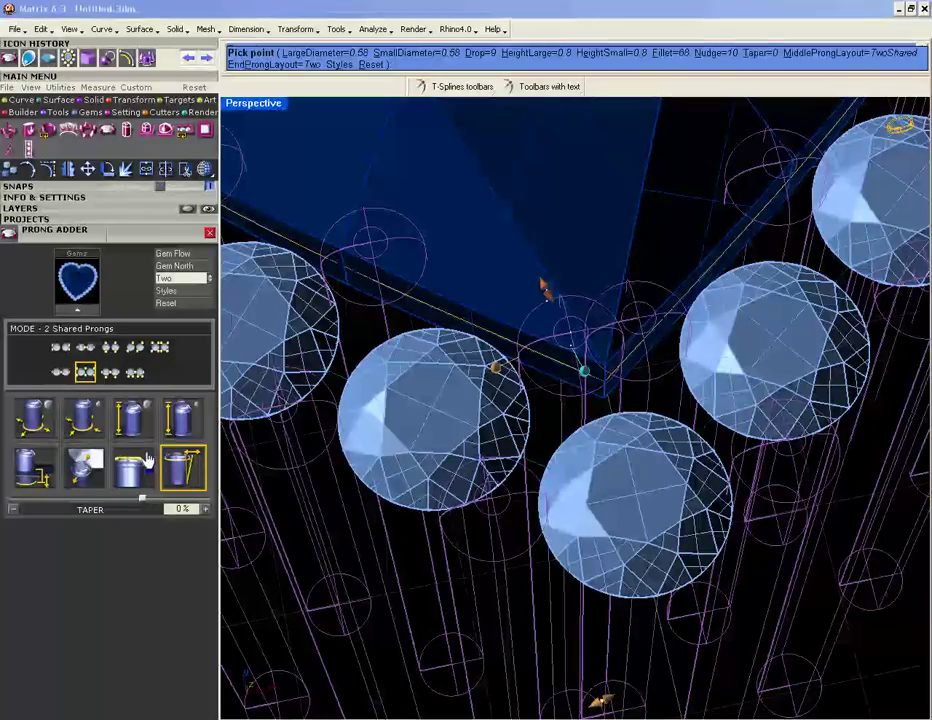
Step: Set both the large and the small prong diameter to 0.4 mm
left_click(134, 420)
left_click(40, 422)
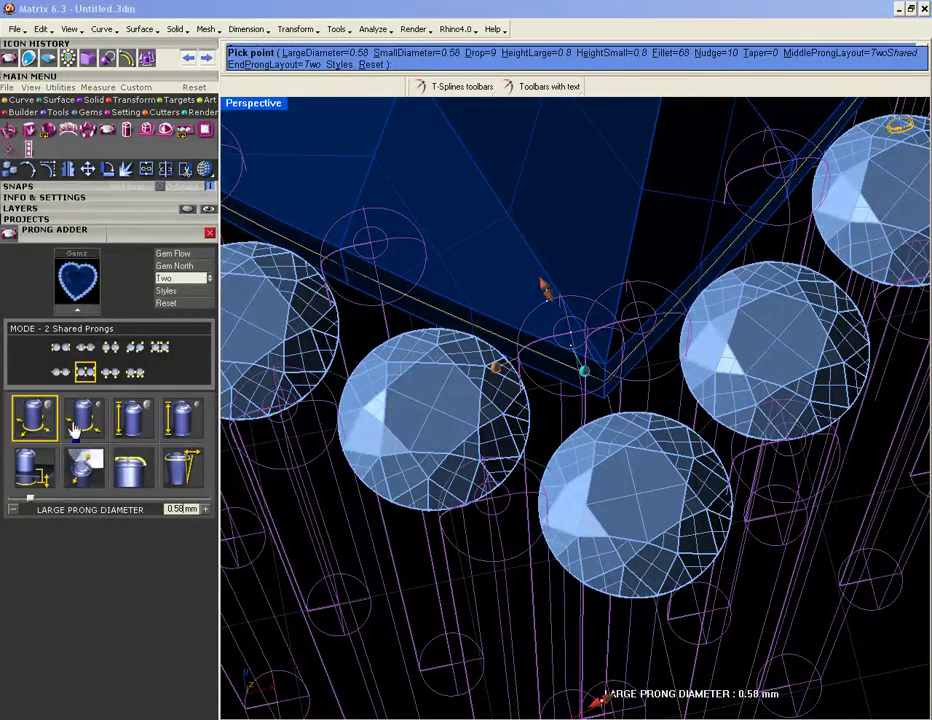
left_click(84, 420)
left_click(40, 438)
key("Return")
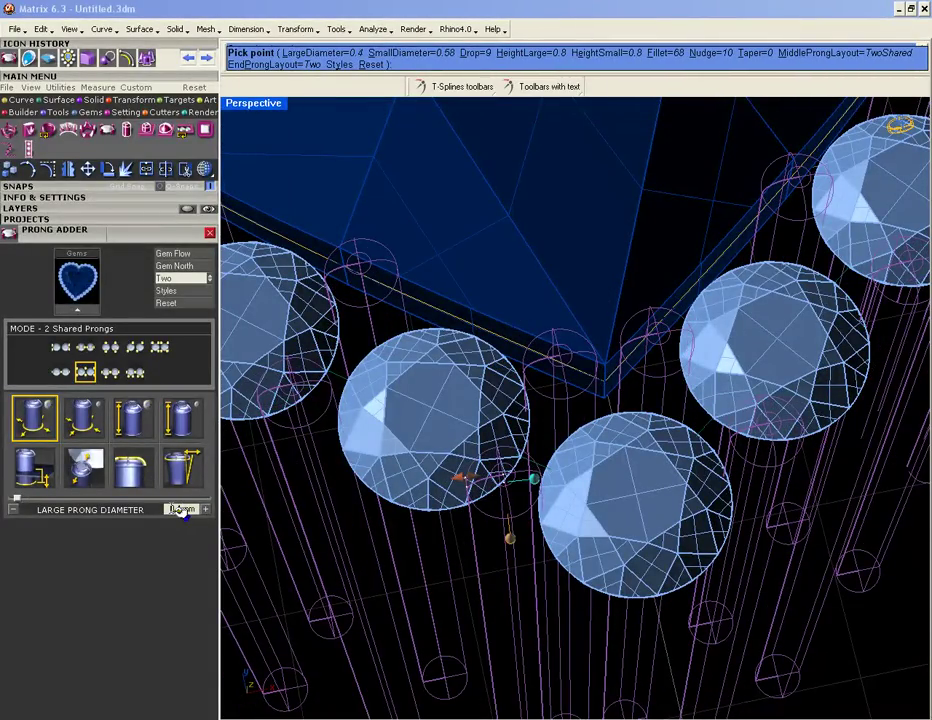
left_click(102, 418)
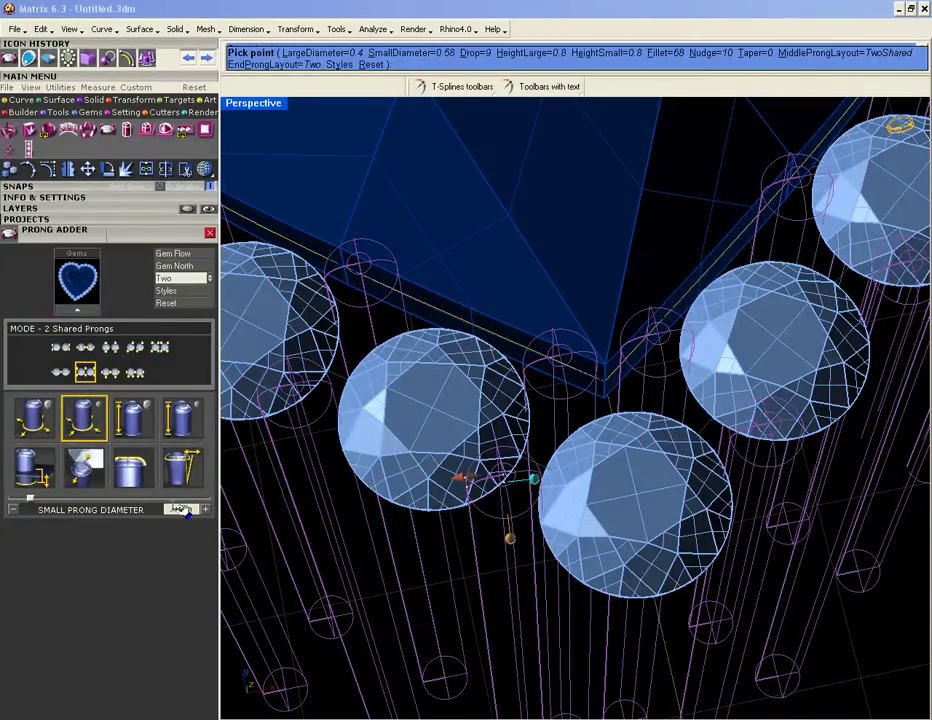
scroll(181, 511, "down", 2)
scroll(528, 557, "up", 3)
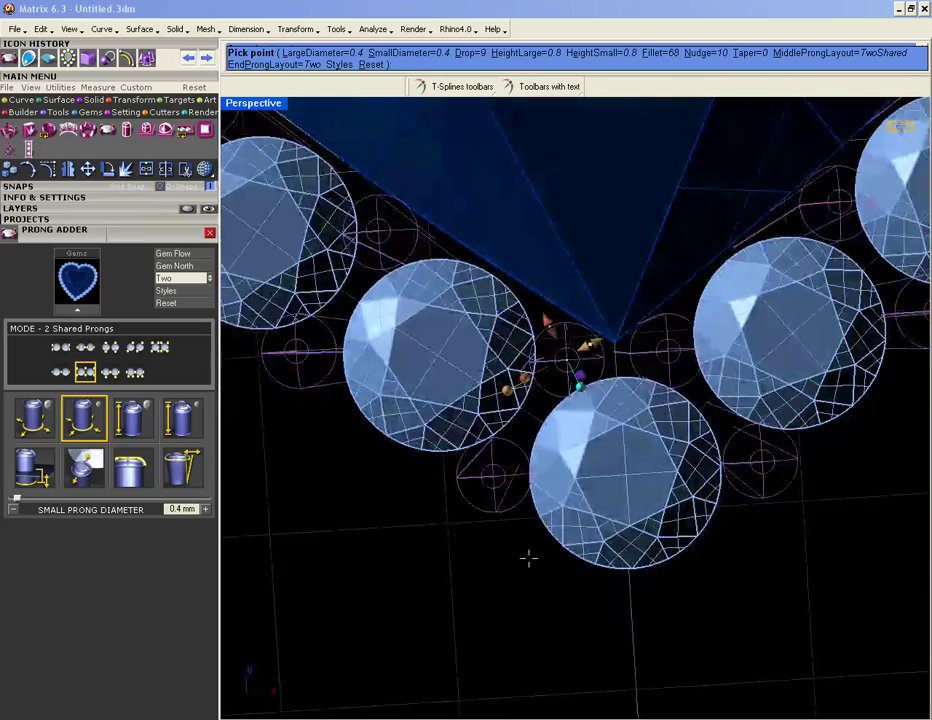
Step: Create the lengthened shared prongs around the whole halo and ungroup them
scroll(527, 557, "down", 6)
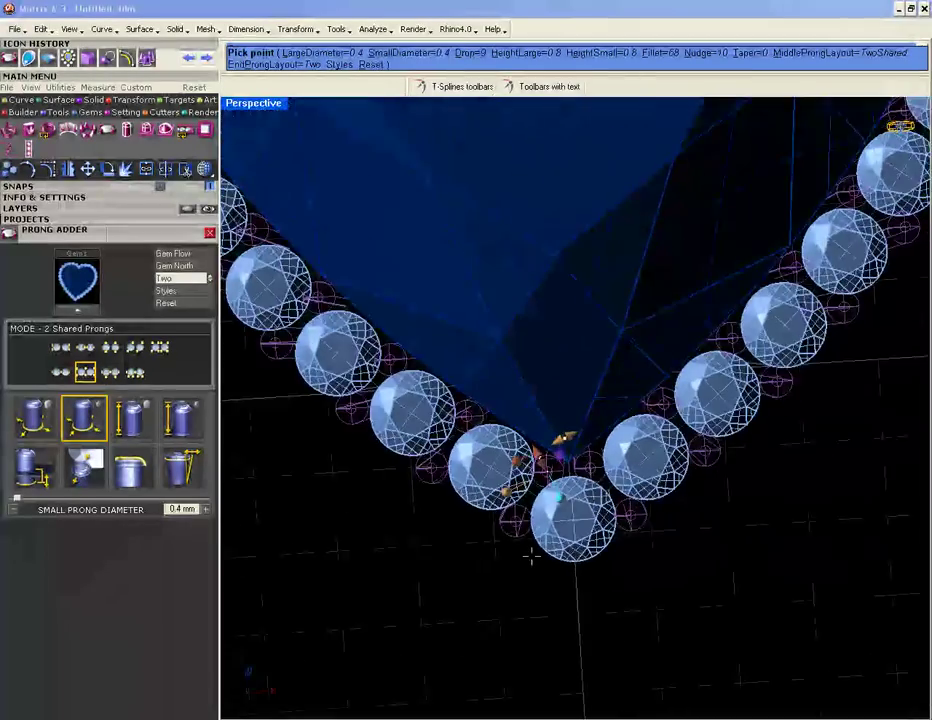
scroll(531, 560, "down", 4)
scroll(547, 199, "up", 6)
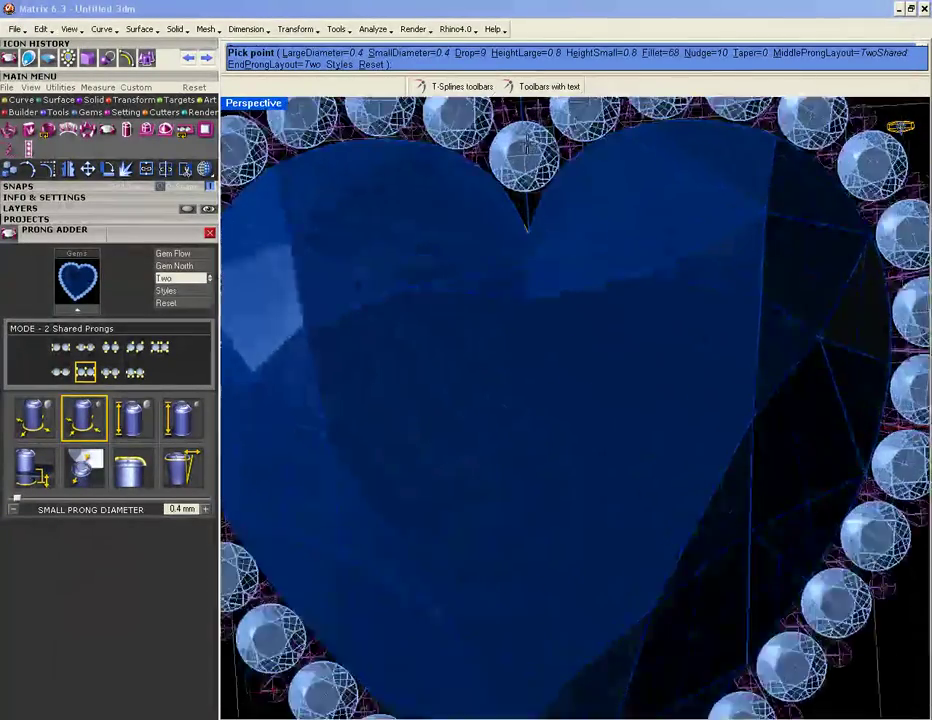
right_click(545, 225)
scroll(546, 232, "down", 5)
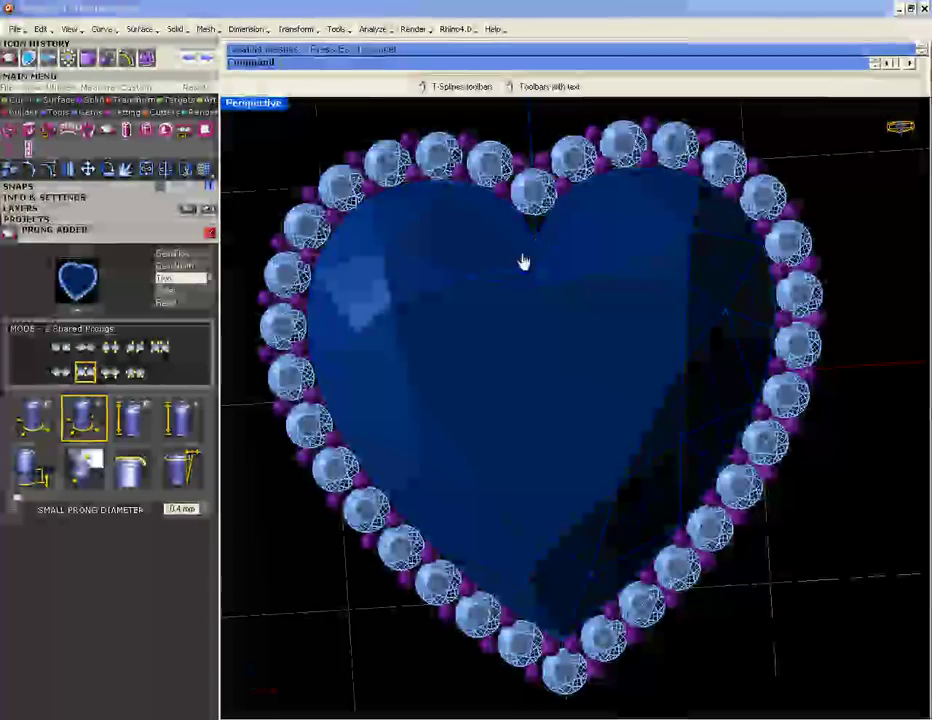
right_click_drag(480, 302, 305, 330)
right_click_drag(418, 400, 426, 350)
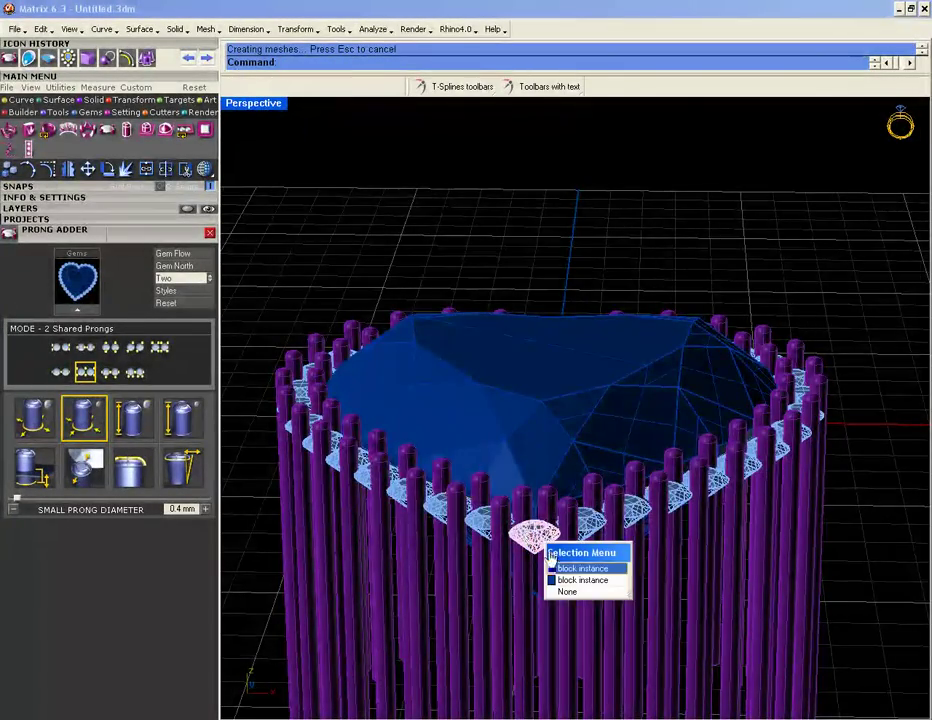
right_click_drag(478, 494, 443, 575)
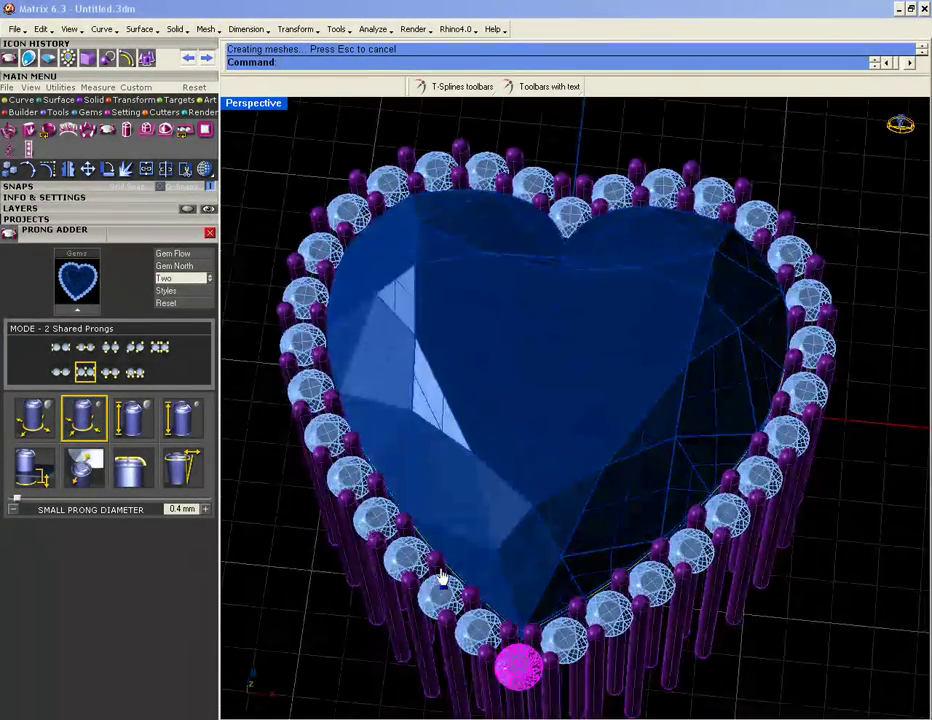
key("ctrl+z")
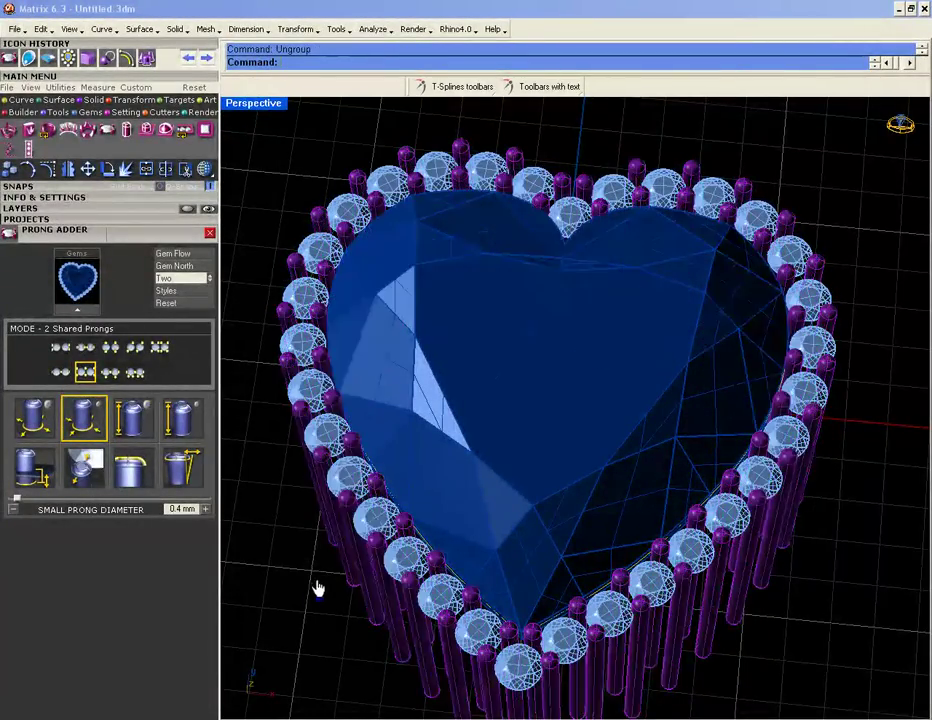
Step: Select the round gem at the heart's tip and start the Bezel Builder on it
left_click(450, 592)
left_click(483, 624)
right_click_drag(484, 600, 474, 426)
scroll(500, 415, "up", 3)
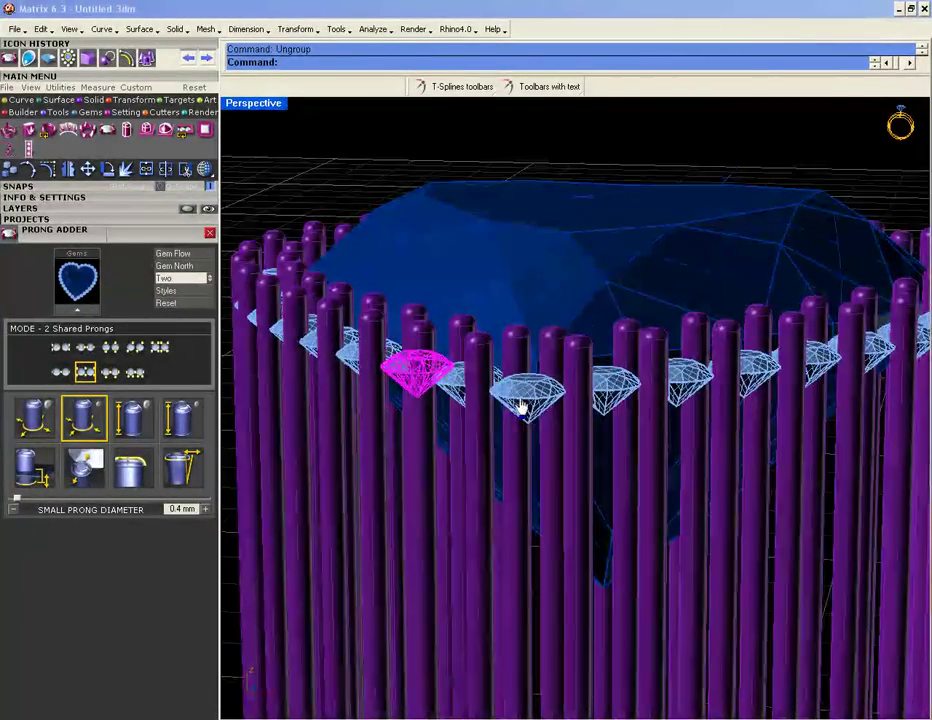
left_click(525, 410)
left_click(558, 438)
right_click(560, 441)
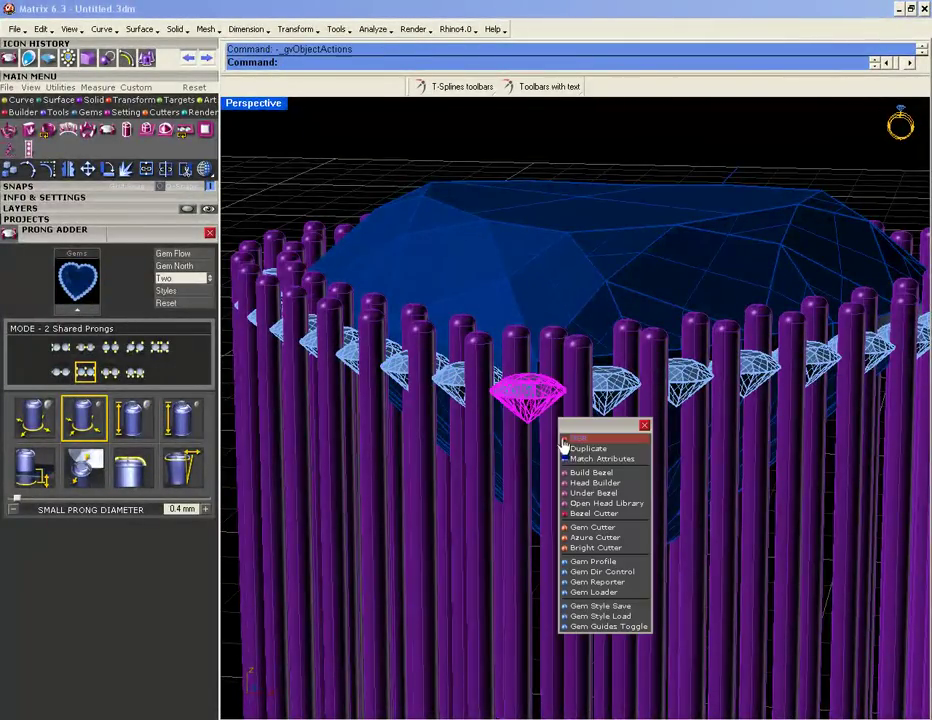
left_click(576, 486)
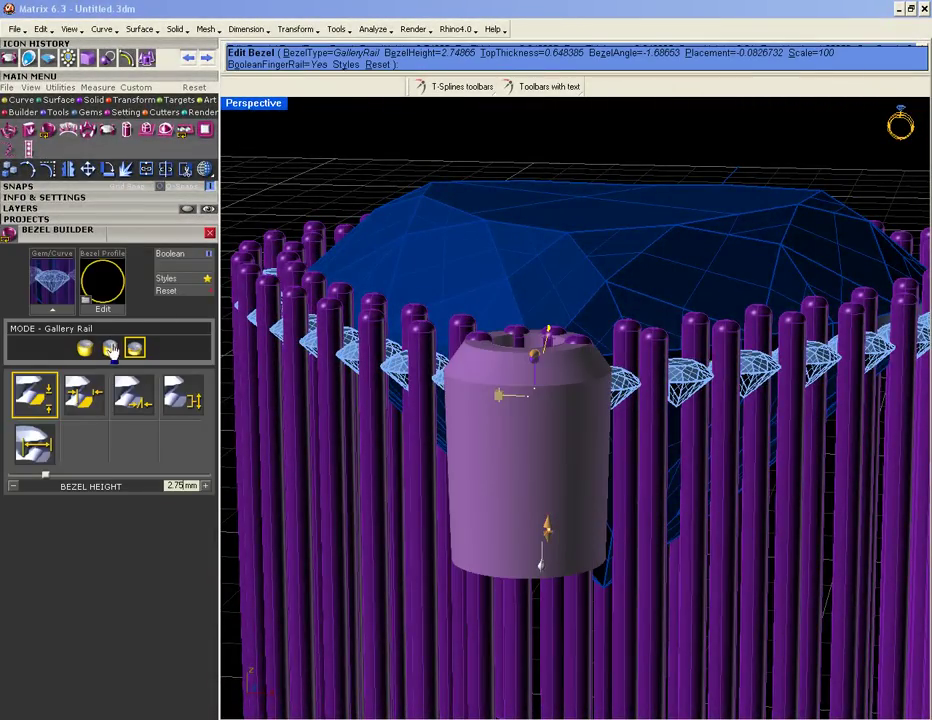
Step: Compare the three bezel modes on the tip gem, returning to Gallery Rail, and examine the rail's shape from above
left_click(110, 348)
left_click(134, 349)
left_click(84, 347)
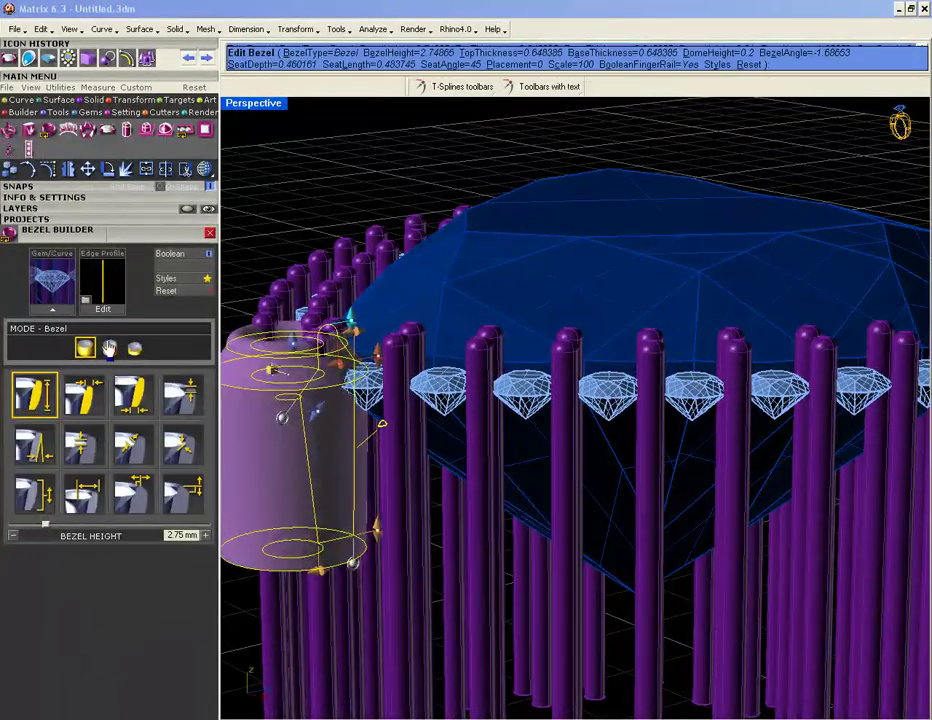
left_click(134, 347)
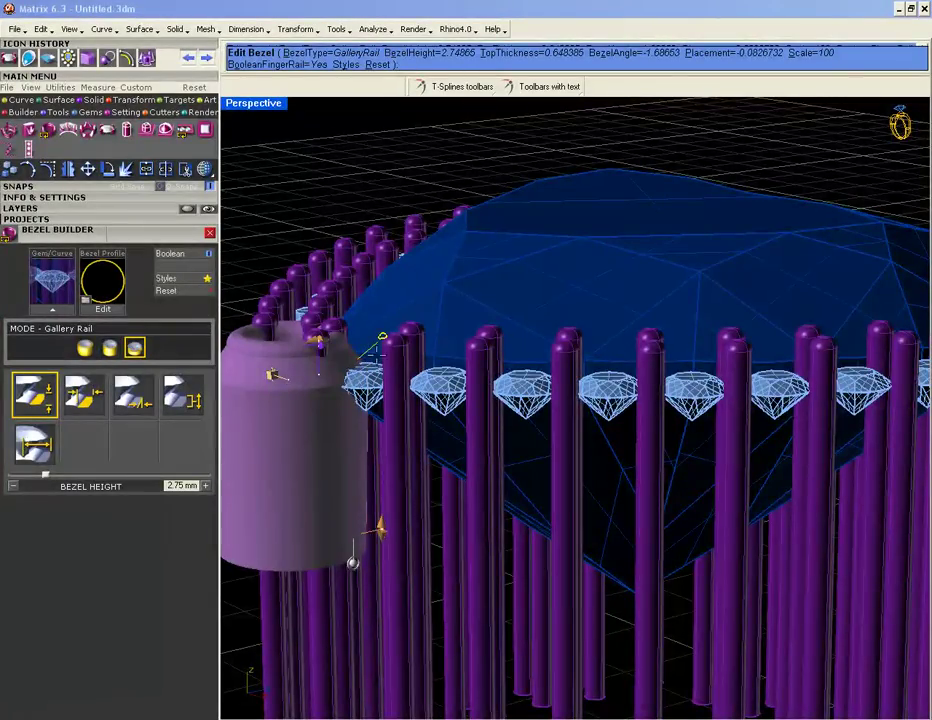
right_click_drag(362, 404, 362, 470)
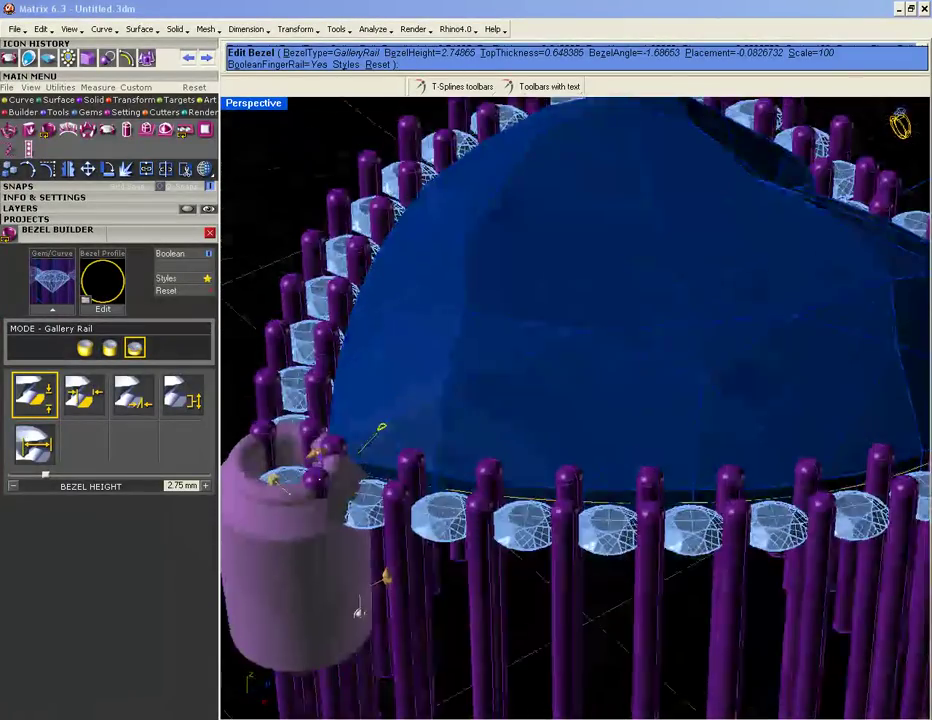
Step: Reset the tip gem's bezel parameters in Under Bezel mode, and switch the bezel back to Gallery Rail
left_click(112, 350)
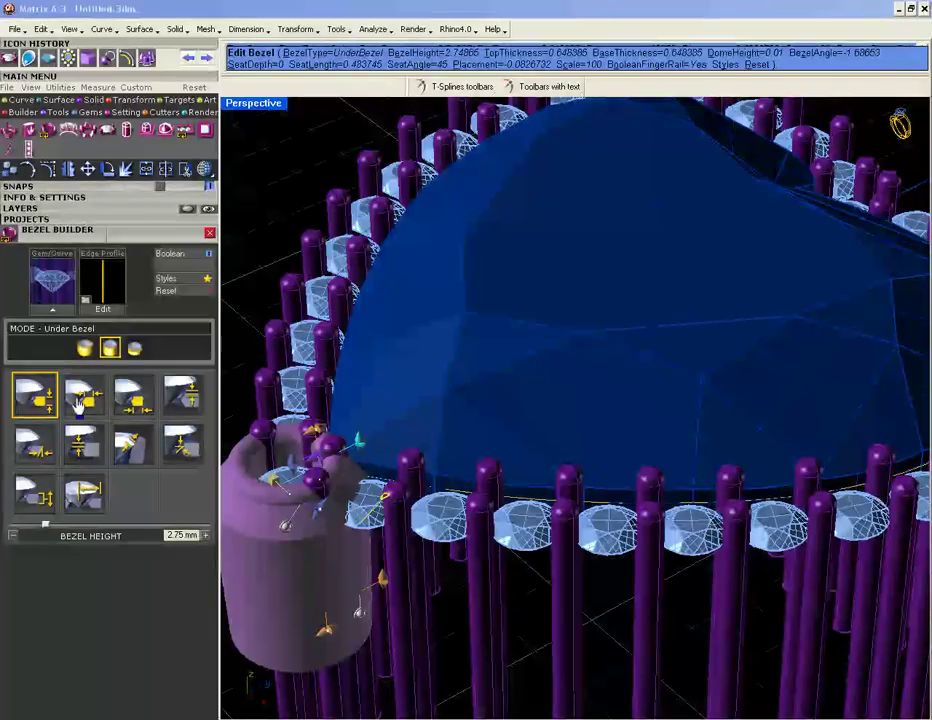
left_click(86, 395)
left_click(40, 395)
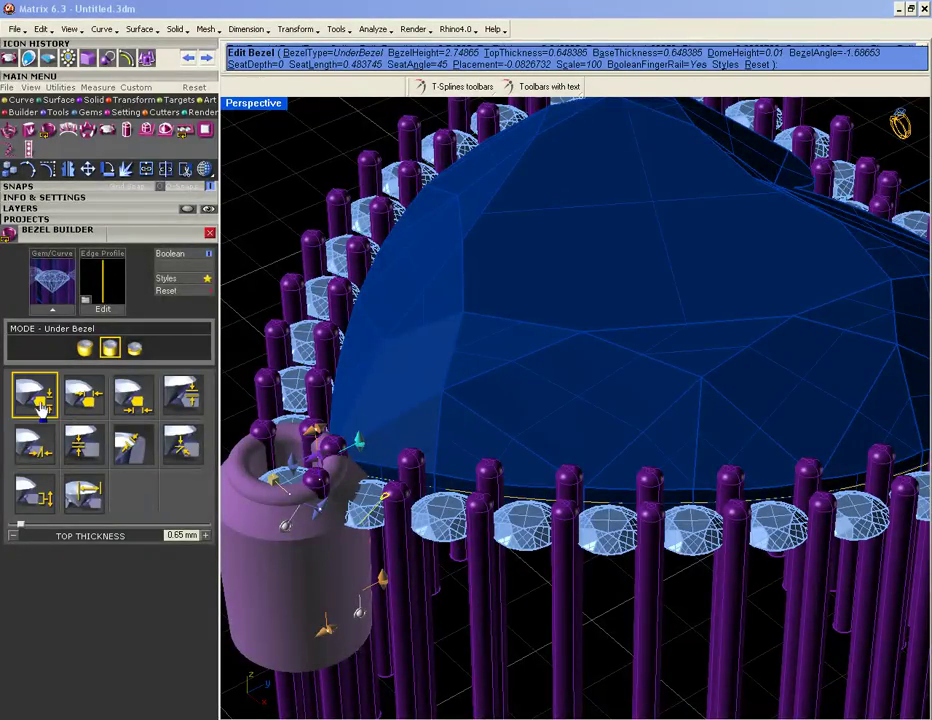
left_click(145, 405)
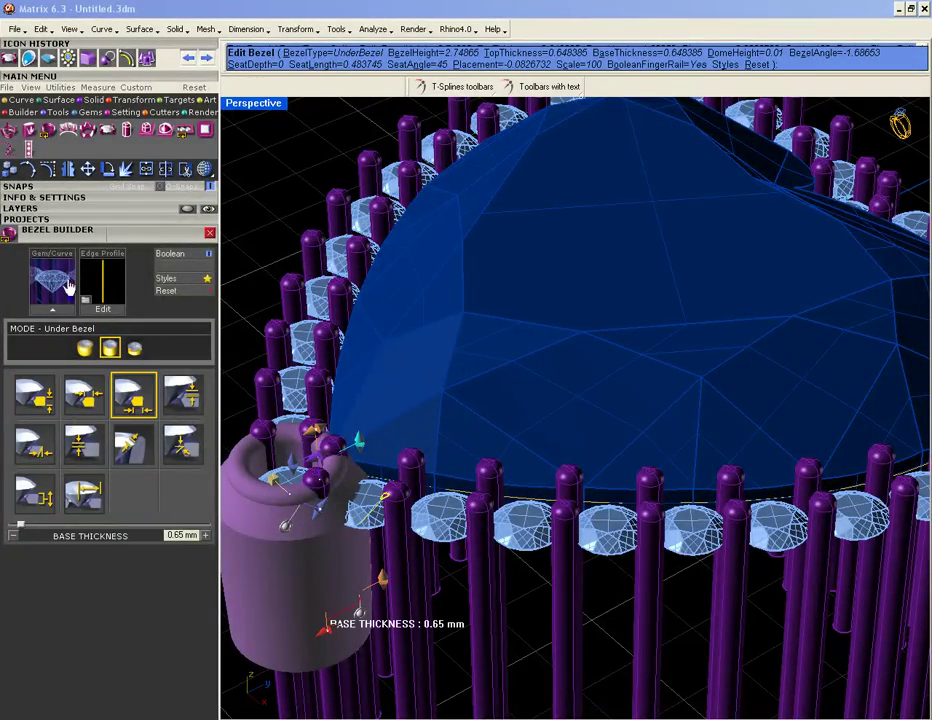
left_click(171, 292)
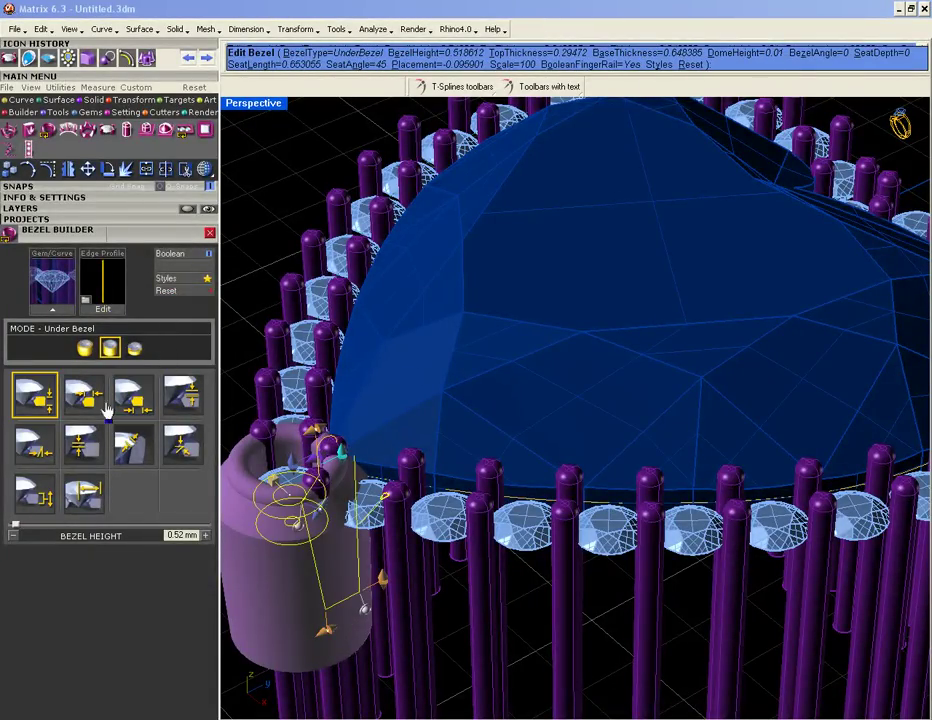
left_click(135, 348)
Step: Choose the rounded-square bezel profile for the gallery rail under the tip gem
scroll(391, 558, "up", 3)
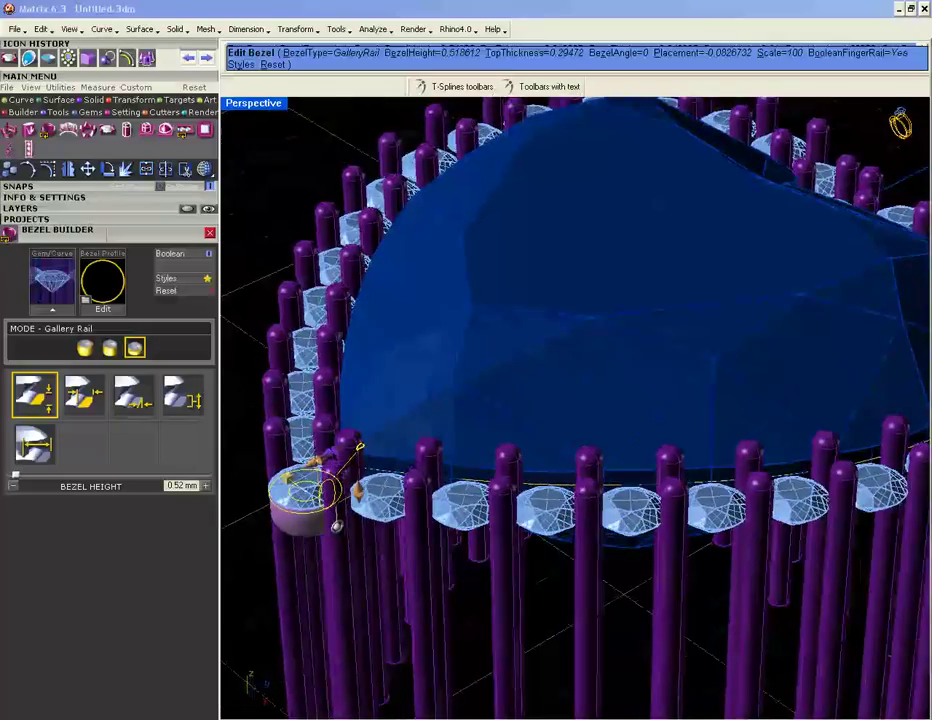
scroll(281, 385, "up", 3)
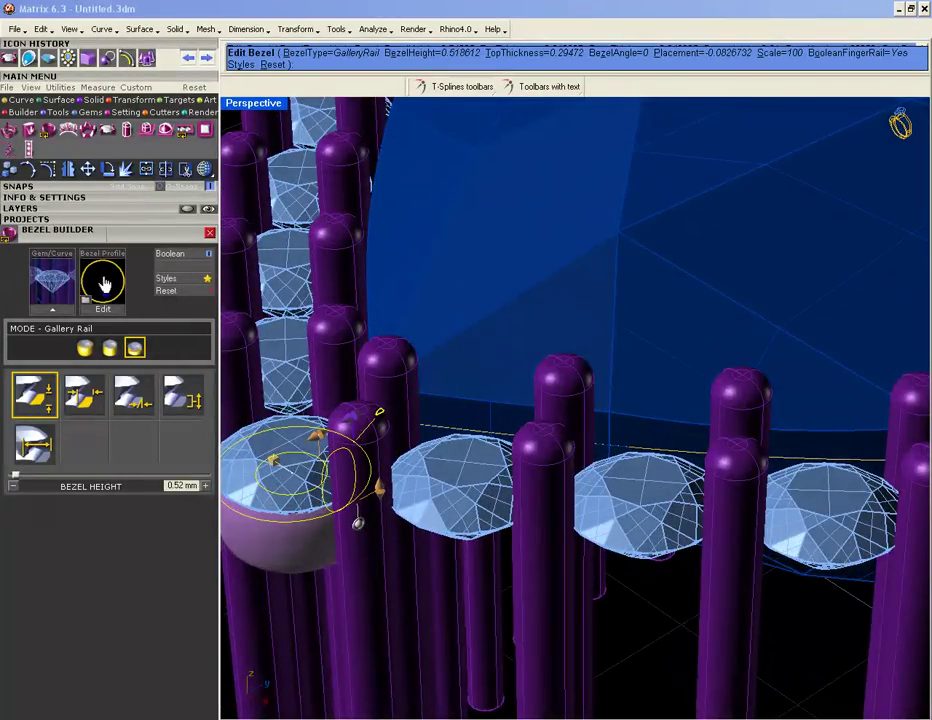
left_click(104, 284)
left_click(507, 611)
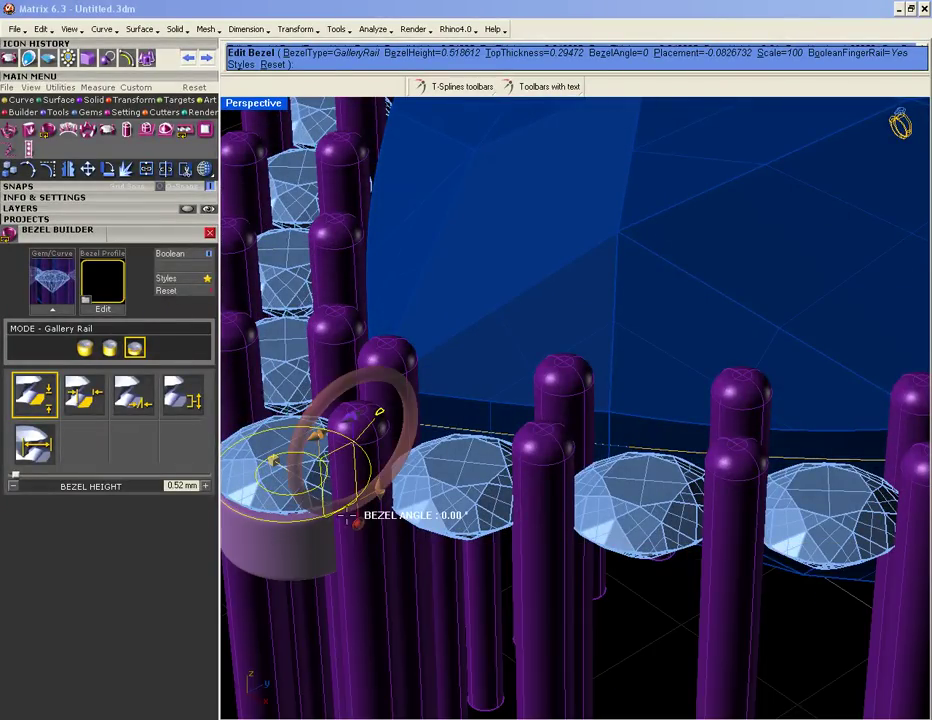
Step: Extend the gallery rail downward between the prongs to a bezel height of about 6.97 mm
left_click_drag(379, 487, 372, 672)
scroll(254, 622, "down", 4)
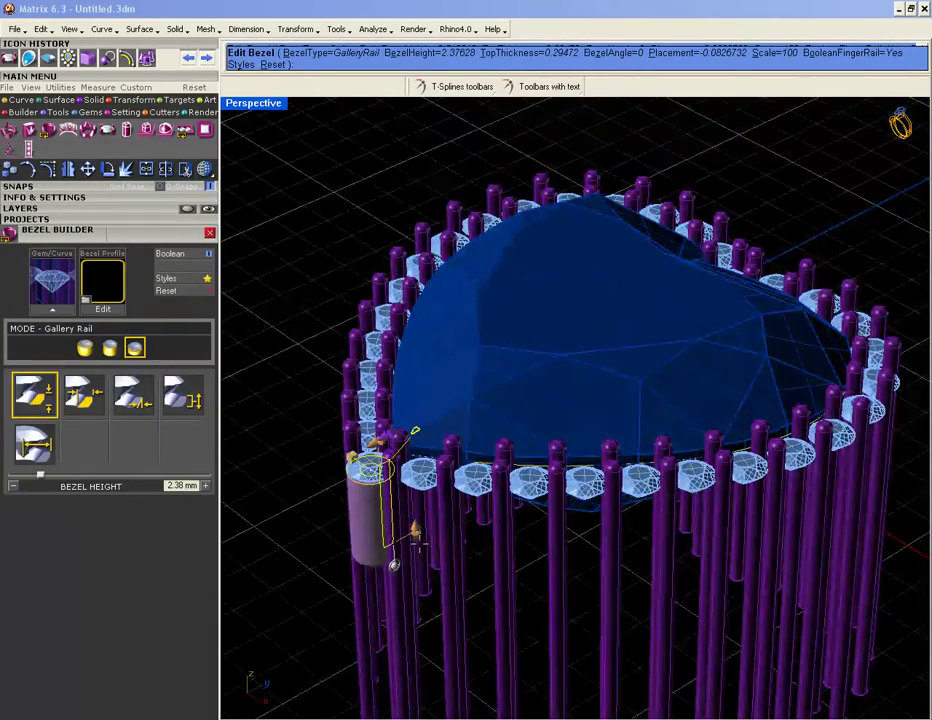
left_click_drag(424, 666, 424, 686)
scroll(393, 378, "down", 4)
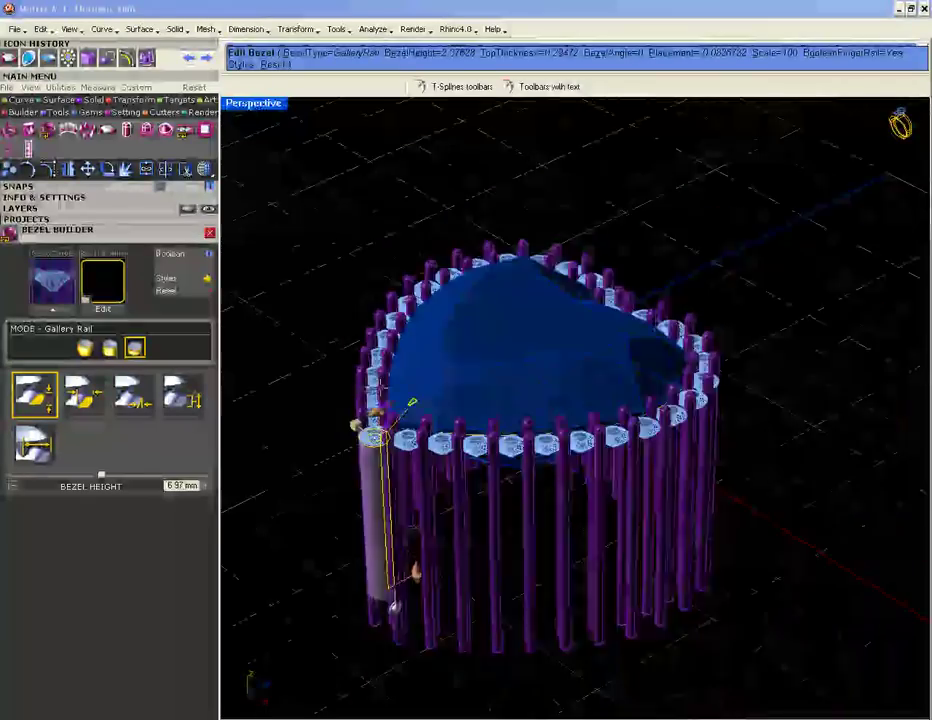
Step: Examine the long gallery rail against the prongs, the heart's culet and the tip gem from the side, from above and close up
right_click_drag(393, 378, 535, 470)
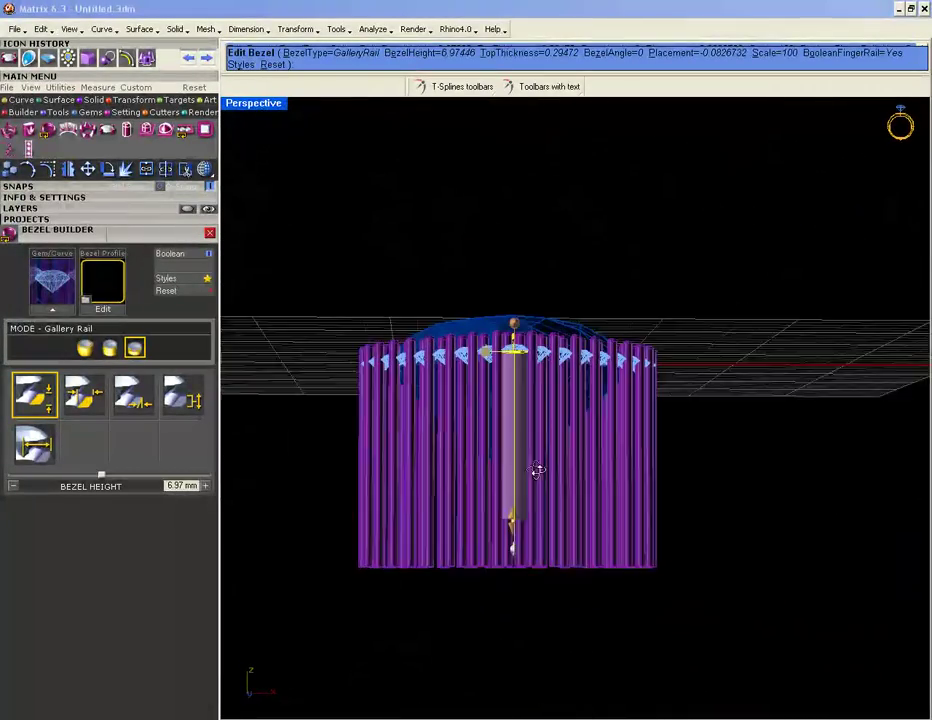
scroll(505, 474, "up", 8)
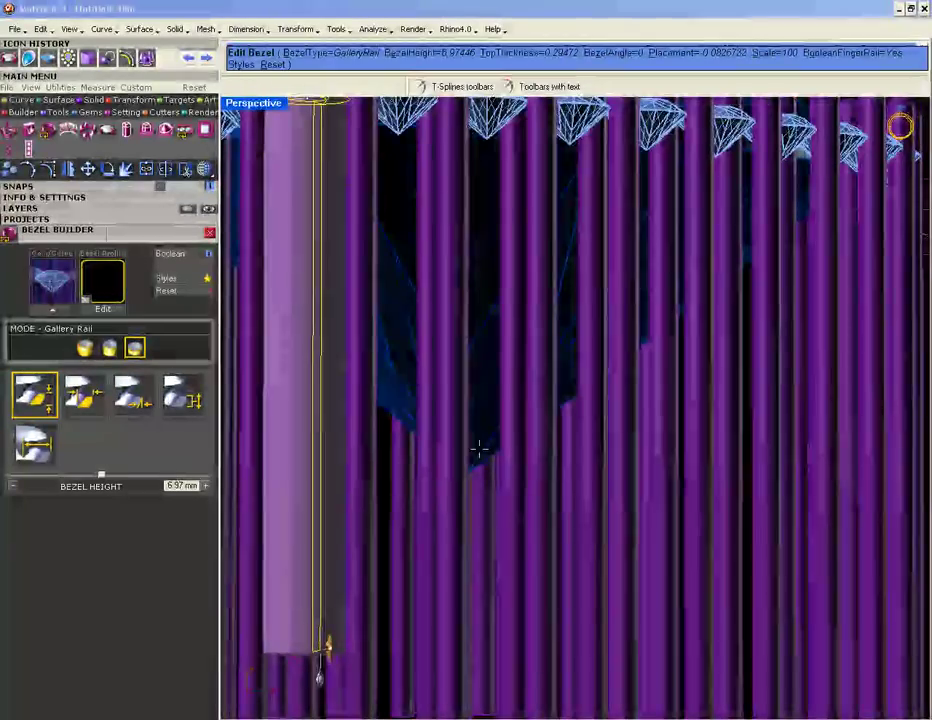
scroll(479, 450, "down", 8)
right_click_drag(479, 450, 347, 582)
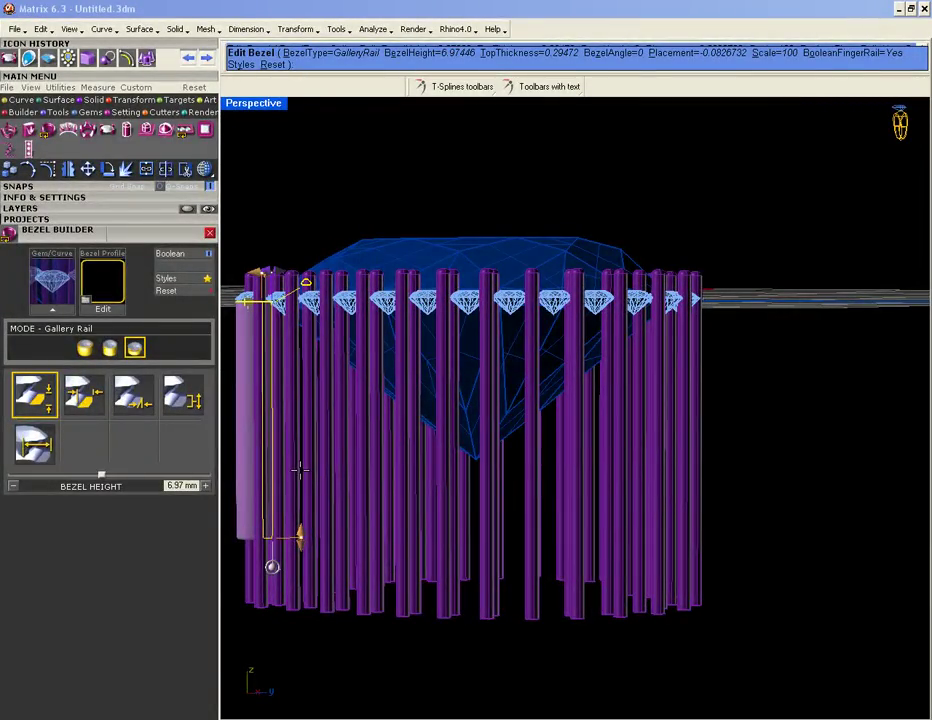
right_click_drag(300, 468, 408, 614)
scroll(404, 616, "up", 6)
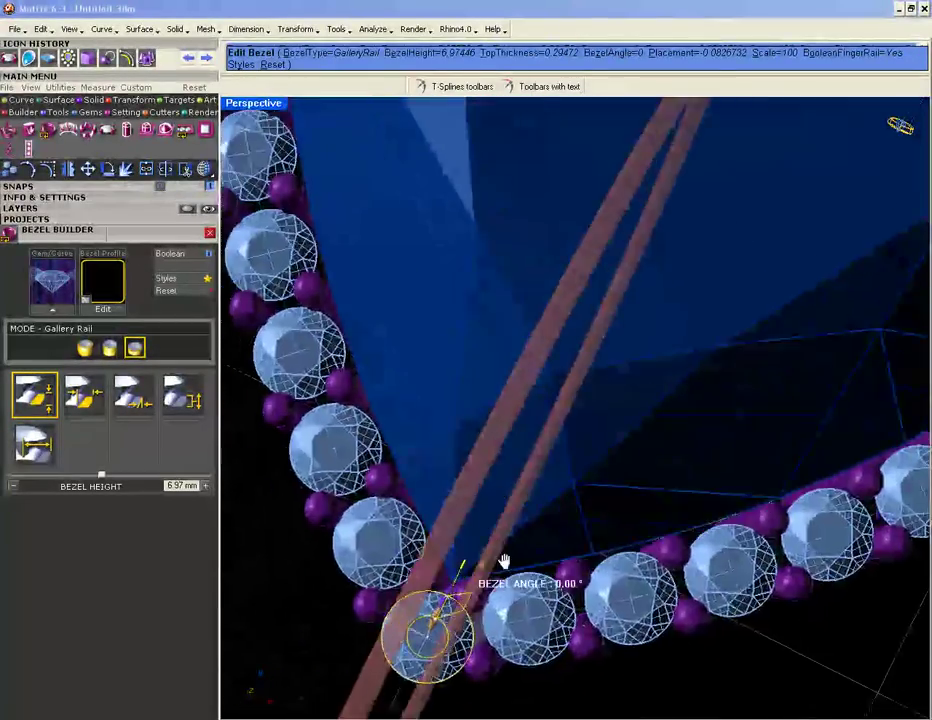
right_click_drag(504, 561, 568, 464, "shift")
scroll(486, 475, "up", 8)
right_click_drag(486, 475, 489, 413)
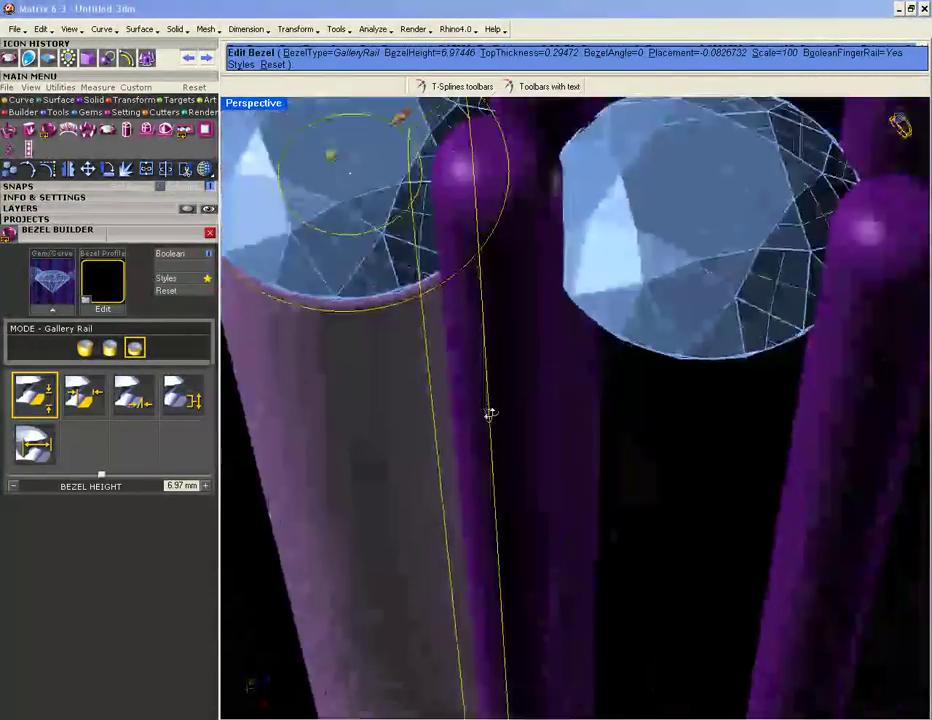
Step: Create the gallery rail under the heart's tip gem with the current settings
scroll(489, 413, "down", 10)
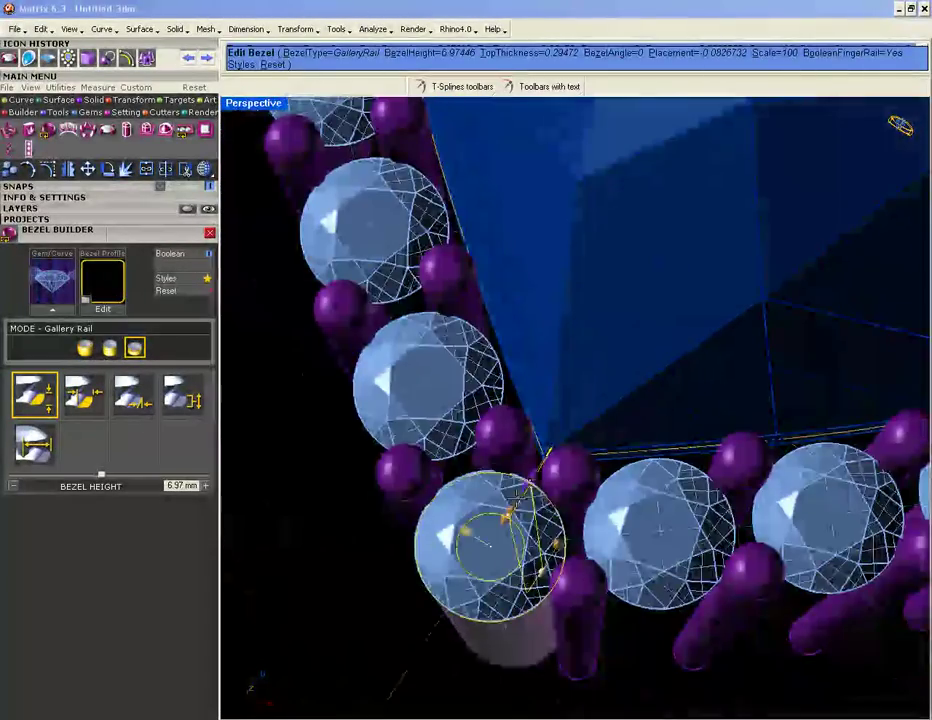
right_click(516, 498)
right_click_drag(501, 497, 497, 365)
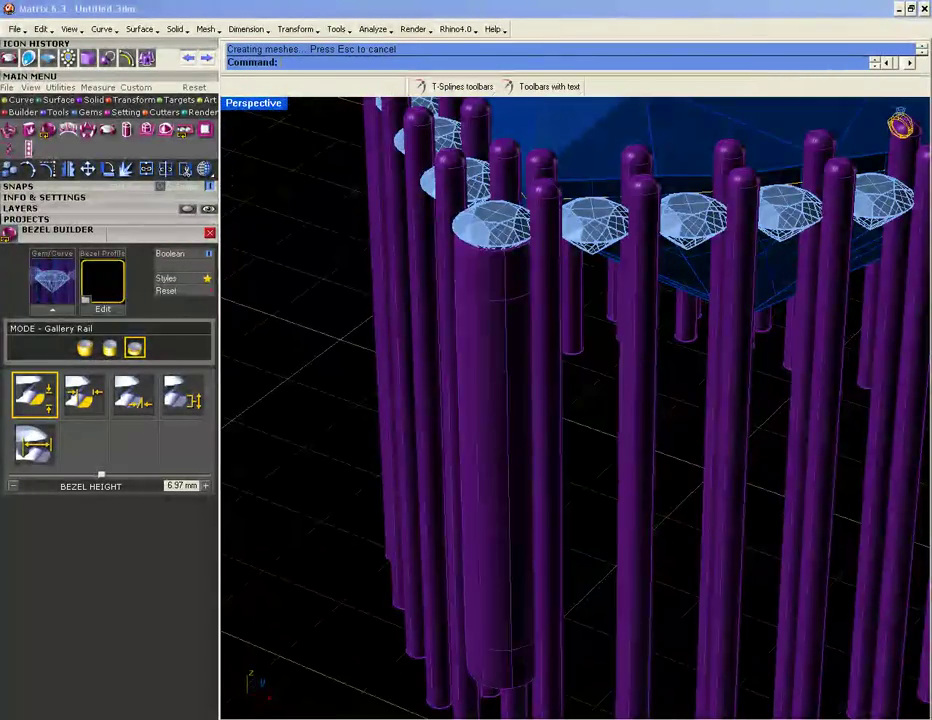
Step: Try to match the attributes of all halo gems except the tip gem to the tip gem's bezel
left_click(473, 236)
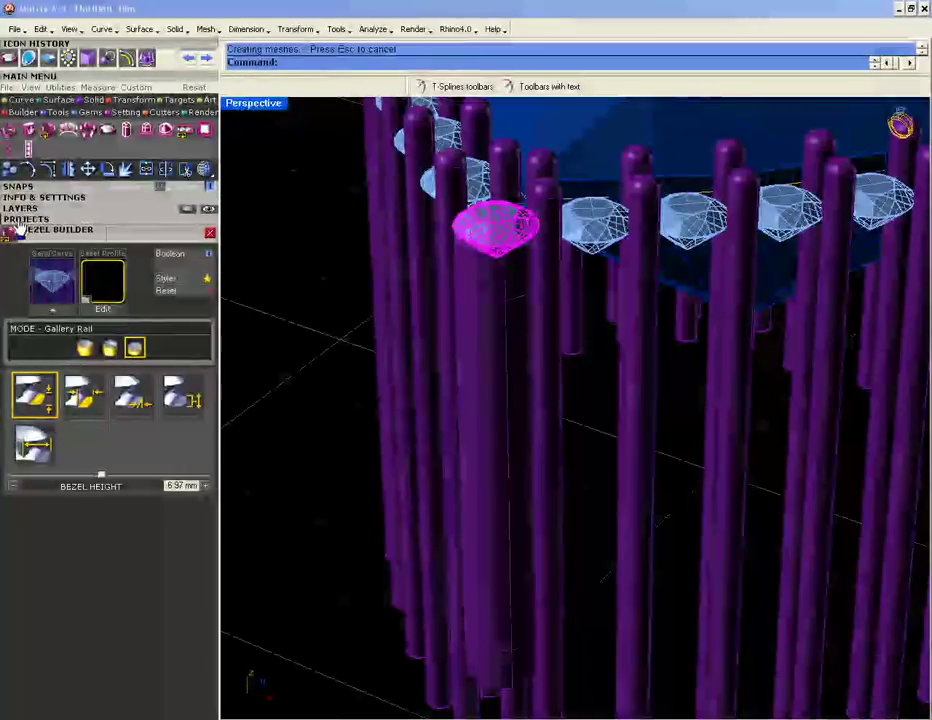
left_click(20, 208)
left_click(60, 313)
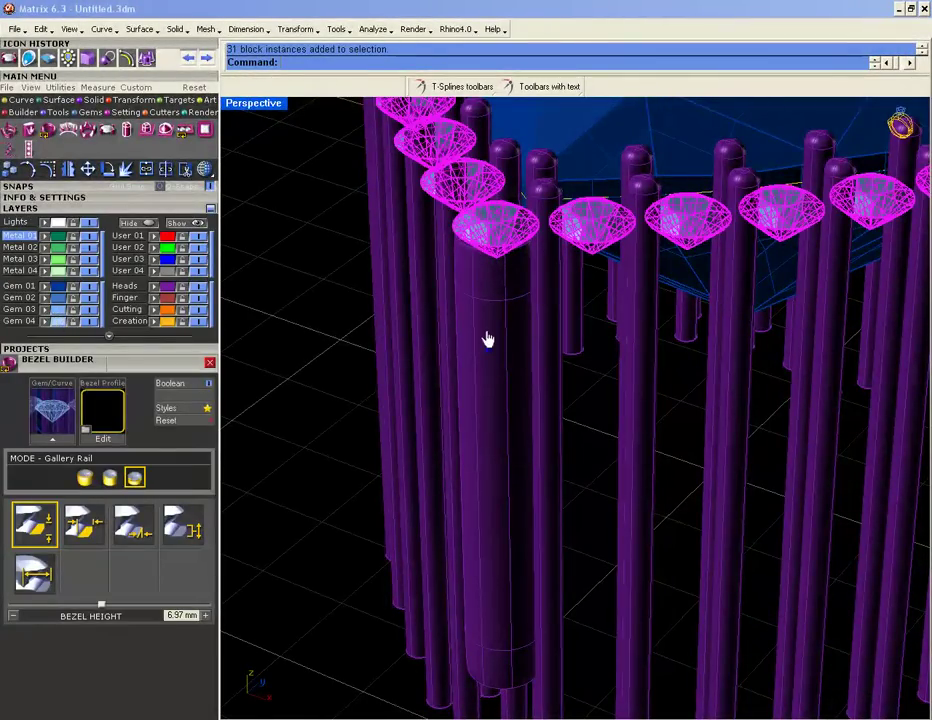
right_click_drag(488, 306, 507, 364)
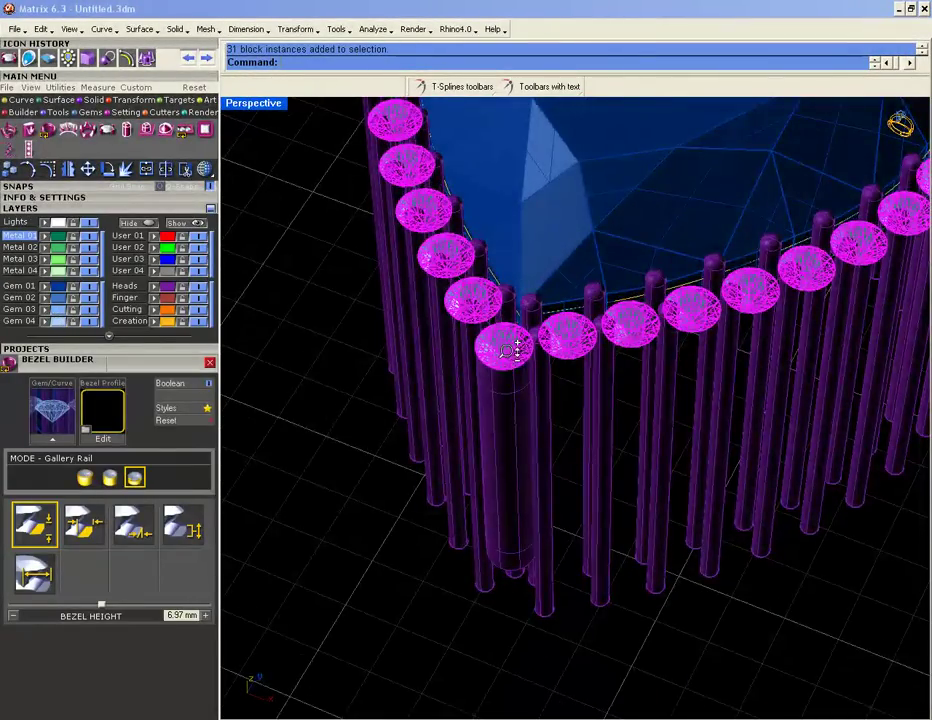
scroll(507, 351, "up", 4)
left_click(505, 354, "ctrl")
right_click(601, 340)
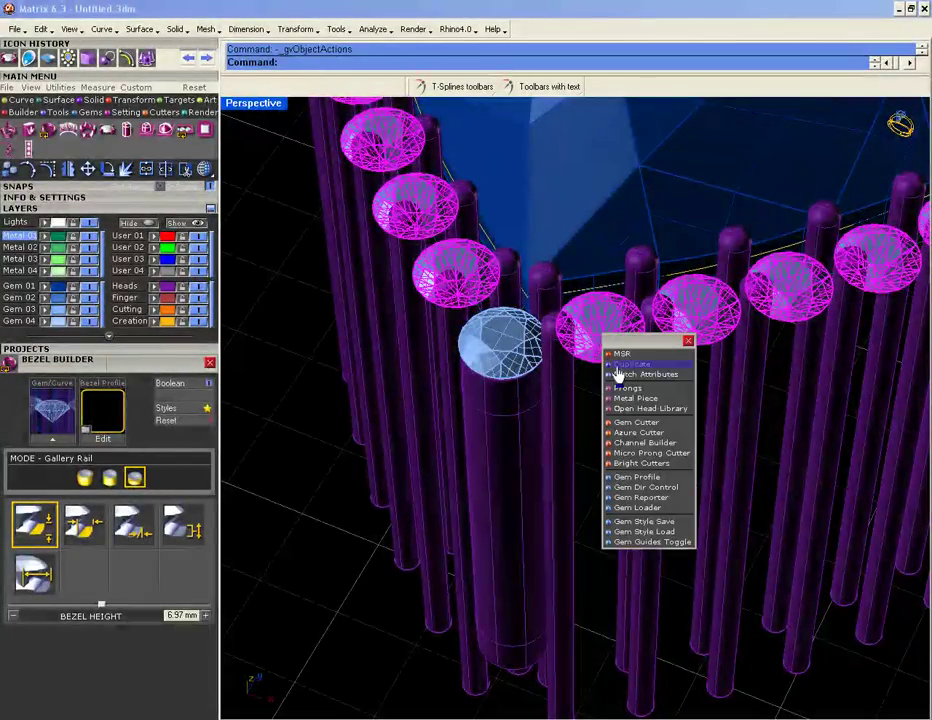
left_click(618, 375)
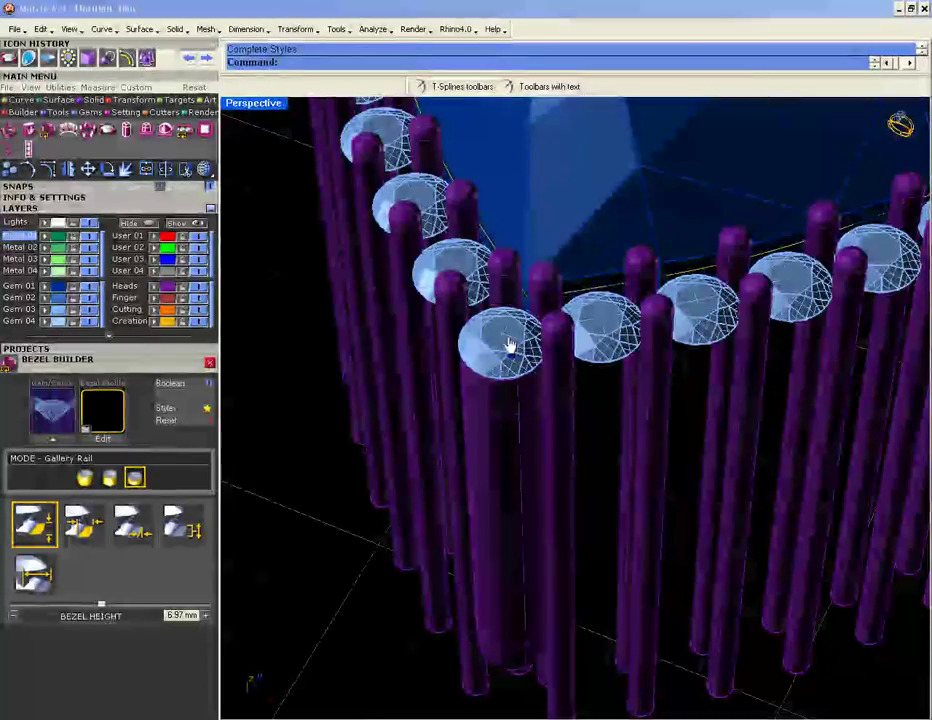
Step: Select all halo gems except the tip gem and match their attributes to the tip gem's block instance, applying its Bezel style
scroll(499, 340, "down", 1)
scroll(498, 342, "down", 8)
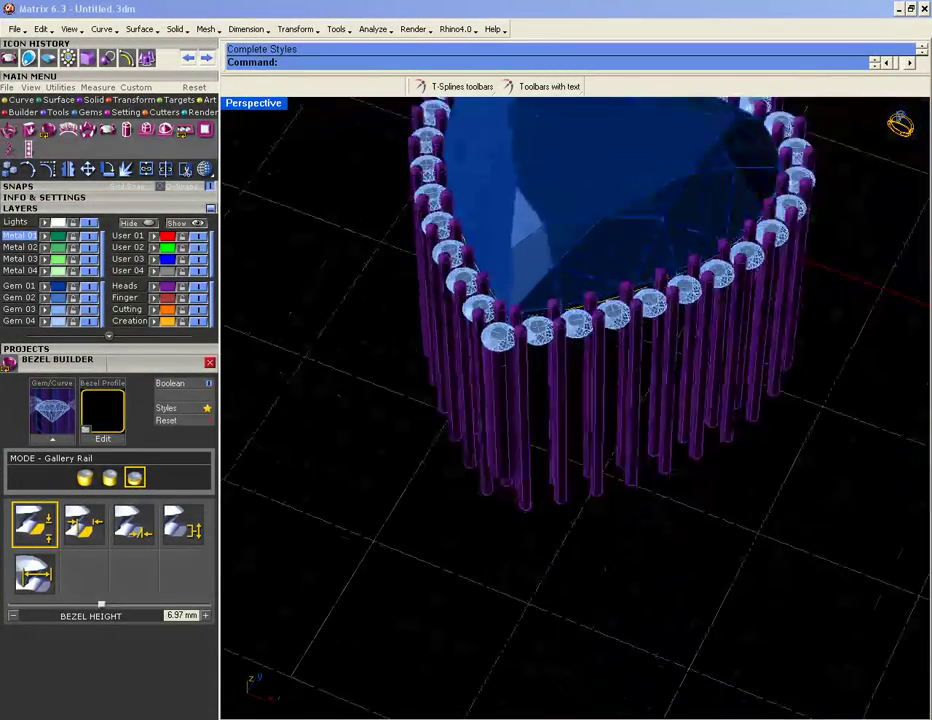
right_click_drag(493, 336, 466, 395)
scroll(537, 333, "up", 4)
scroll(466, 395, "up", 2)
left_click(57, 320)
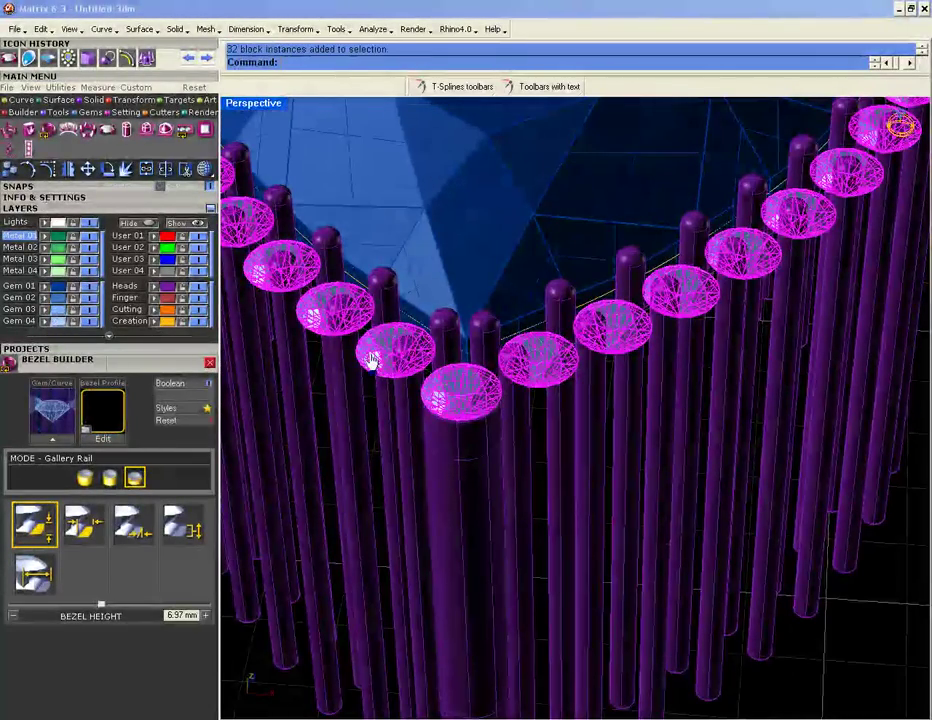
right_click(438, 386)
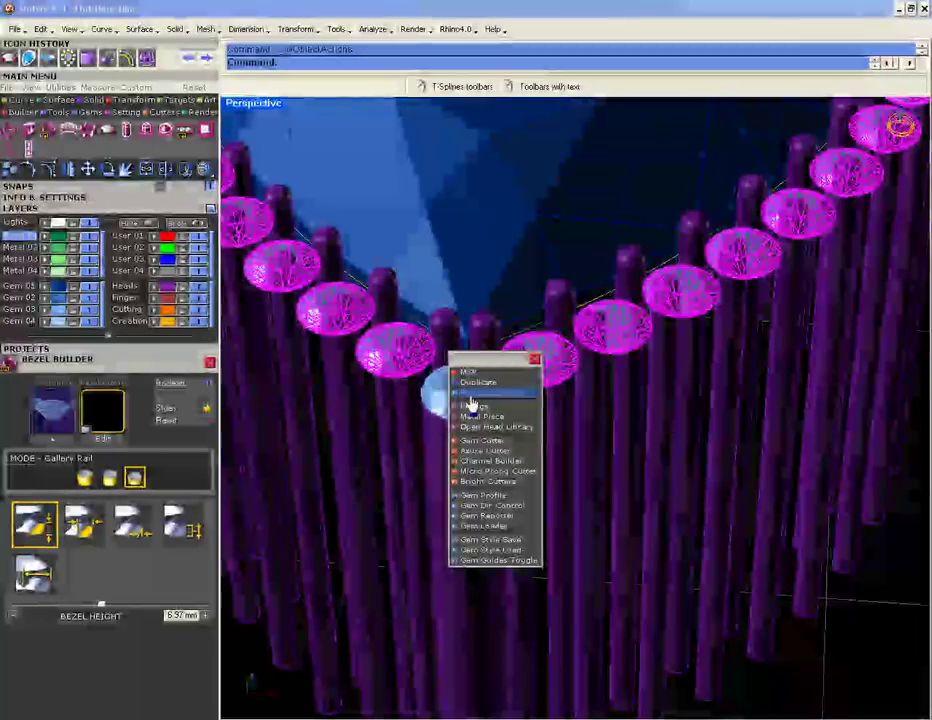
left_click(470, 394)
left_click(471, 404)
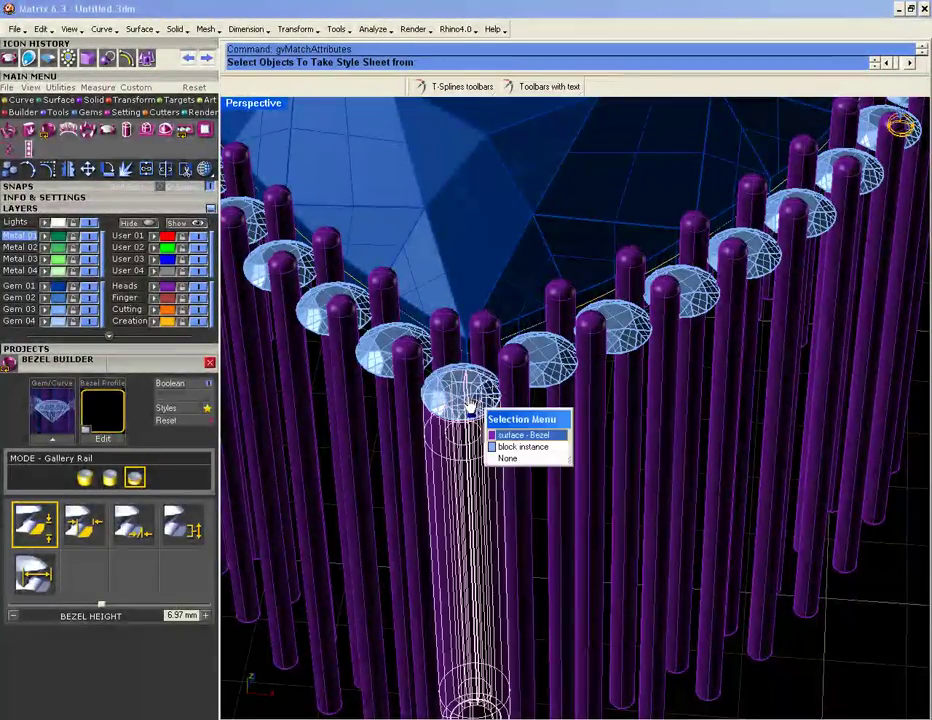
left_click(504, 447)
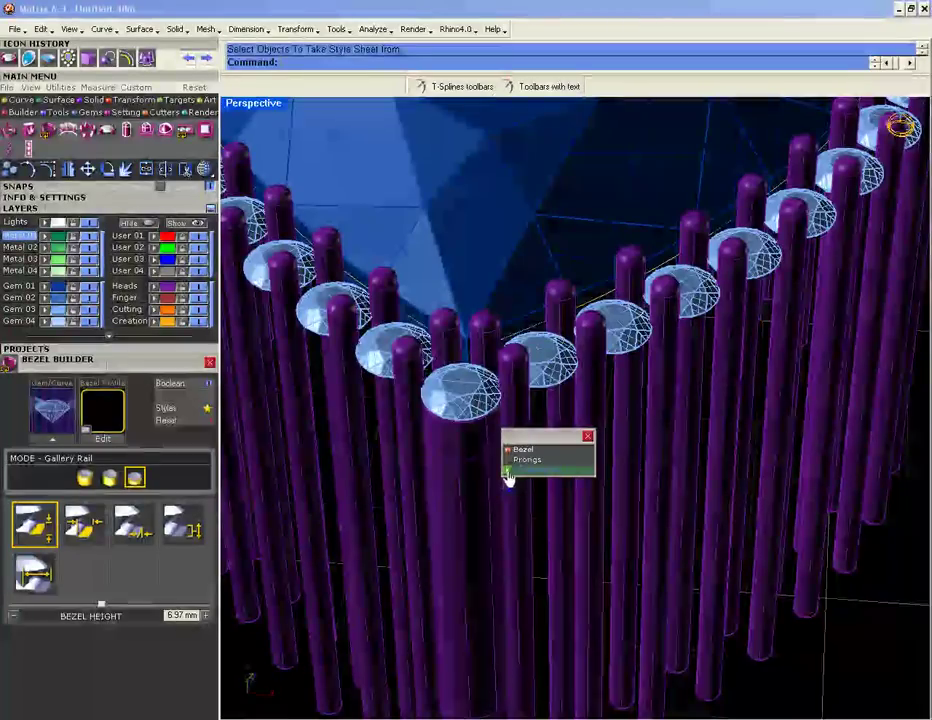
left_click(517, 470)
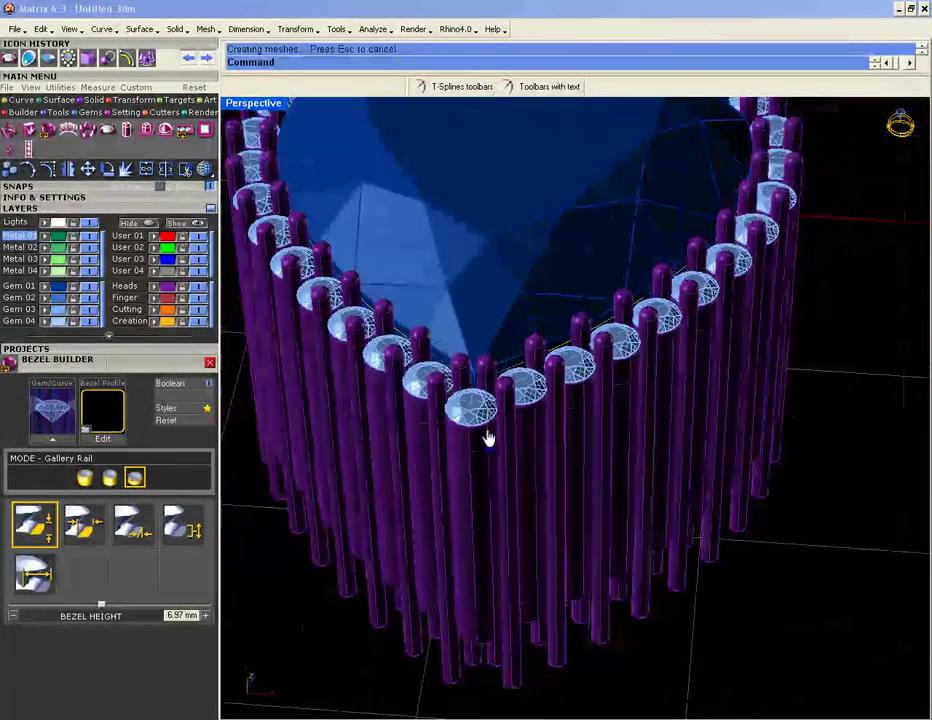
right_click_drag(487, 438, 478, 408)
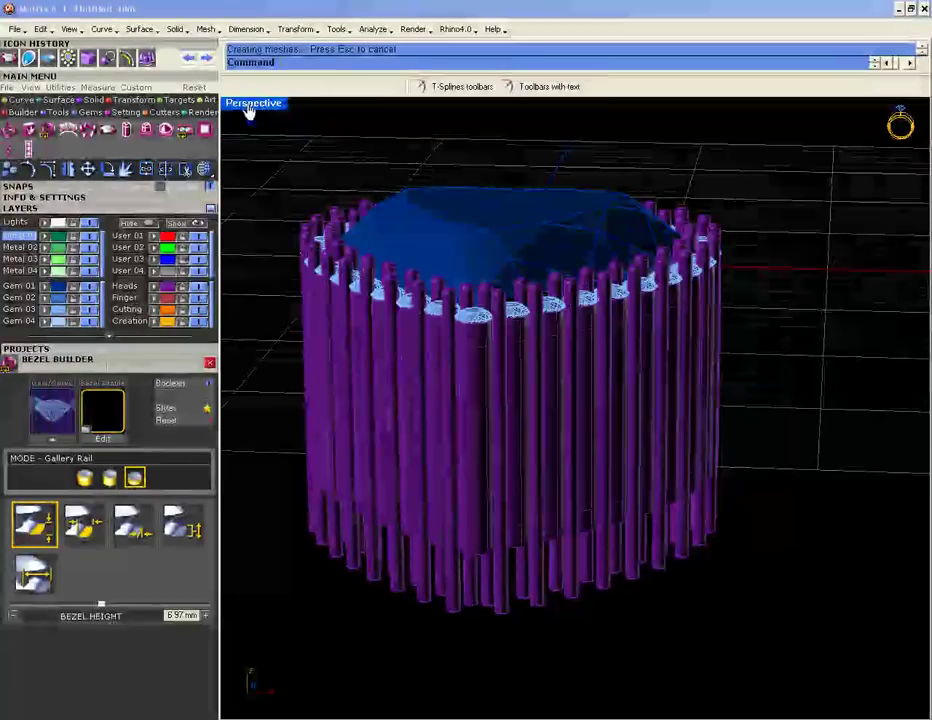
Step: In the Through Finger view, select all the prongs by their lower ends and move them to a green metal layer
double_click(252, 104)
double_click(245, 416)
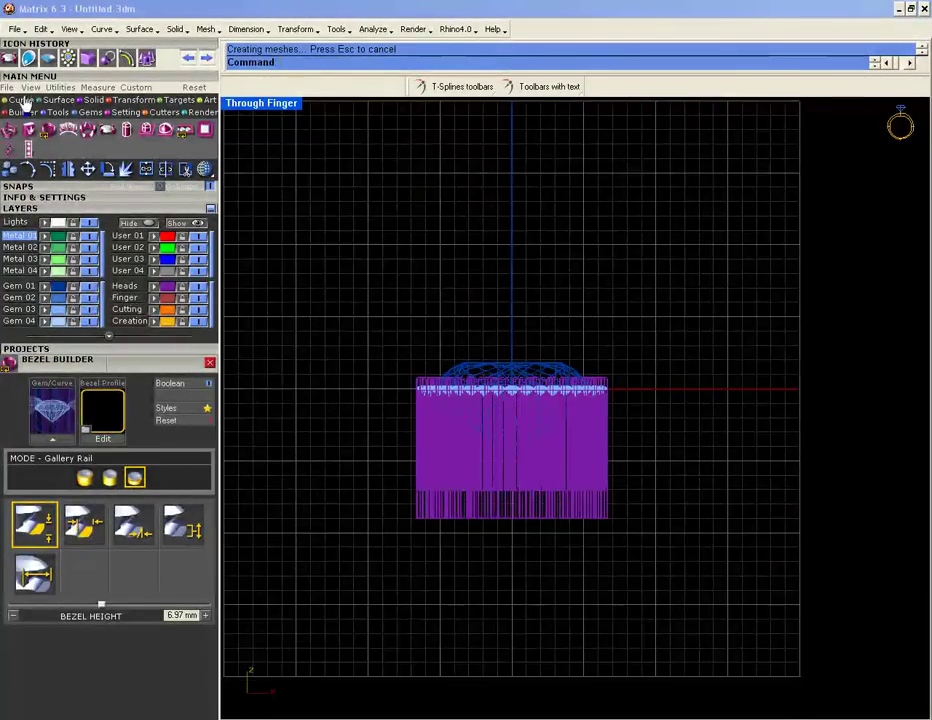
left_click(22, 101)
scroll(468, 382, "up", 3)
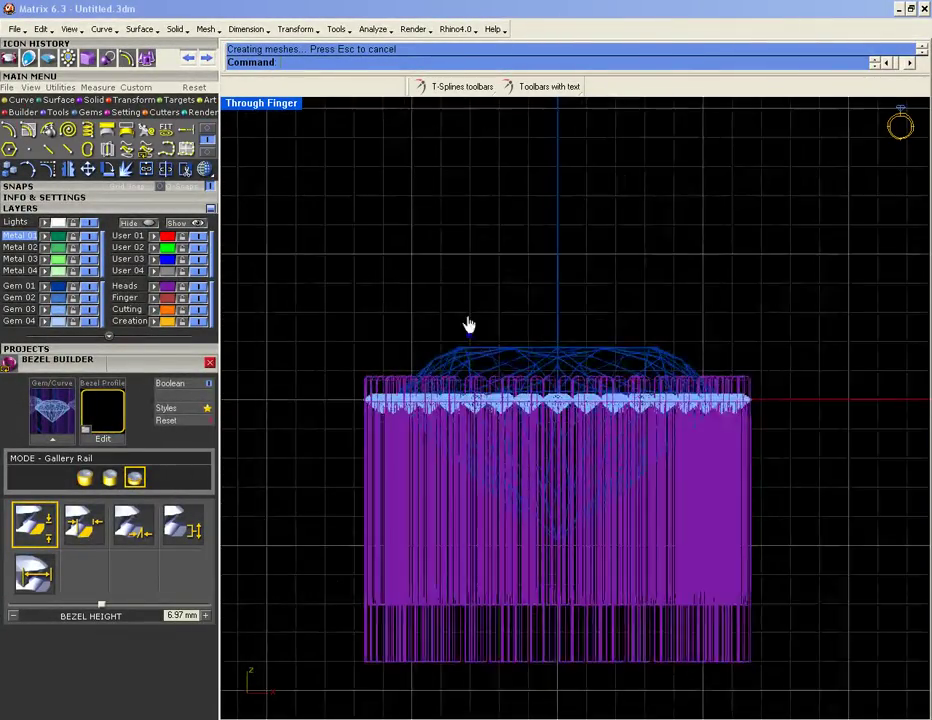
scroll(469, 325, "down", 3)
left_click_drag(693, 495, 335, 545)
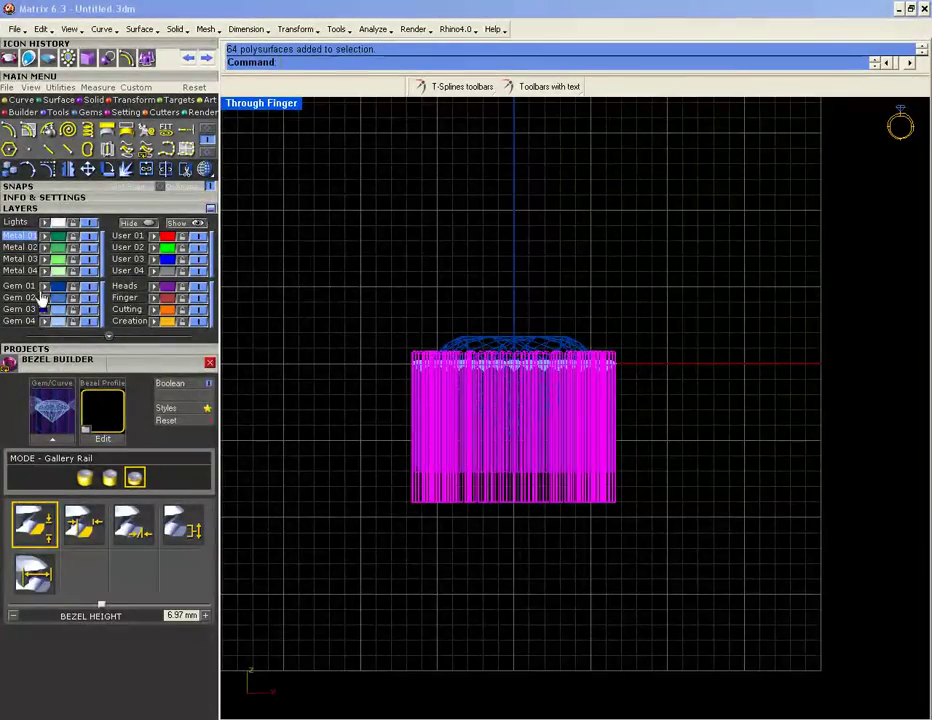
left_click(241, 264)
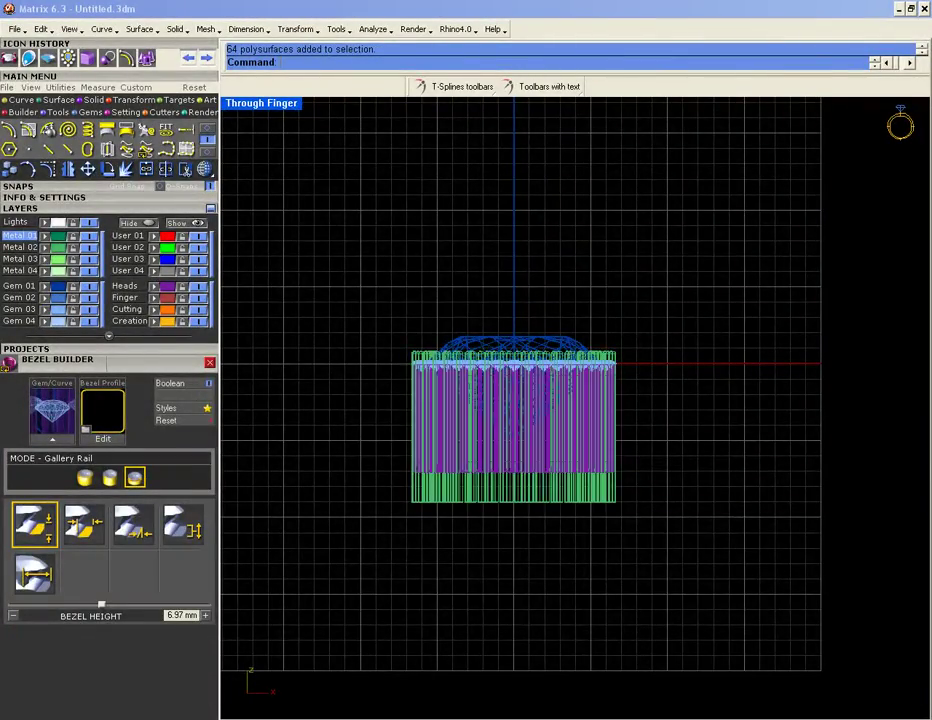
Step: Draw a straight horizontal polyline at the halo gems' level, extending past both sides of the setting
scroll(424, 424, "up", 5)
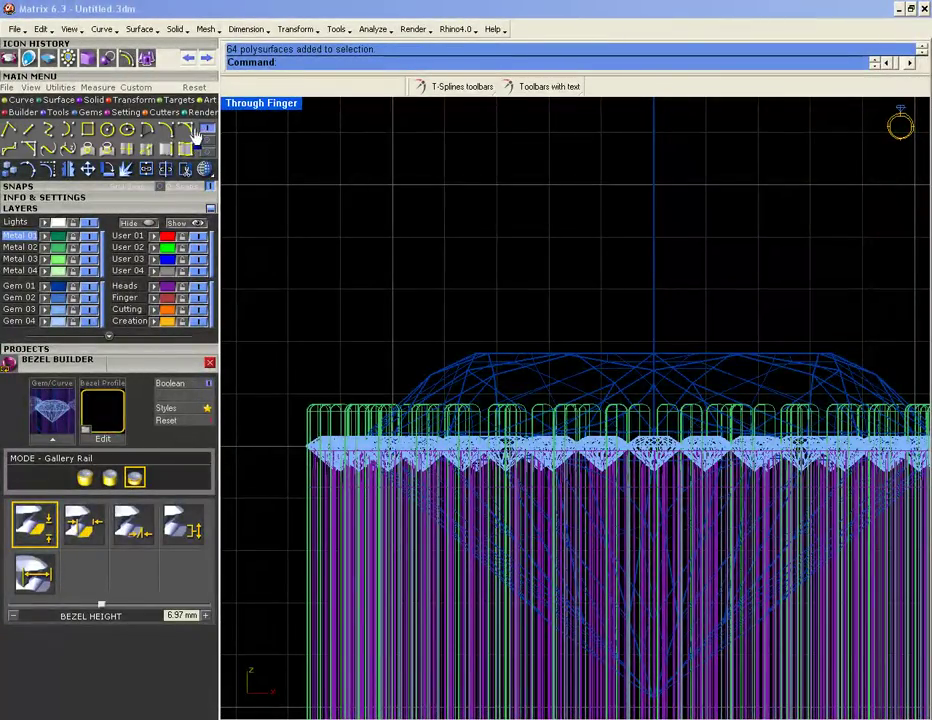
left_click(9, 130)
scroll(520, 340, "down", 2)
scroll(329, 410, "up", 1)
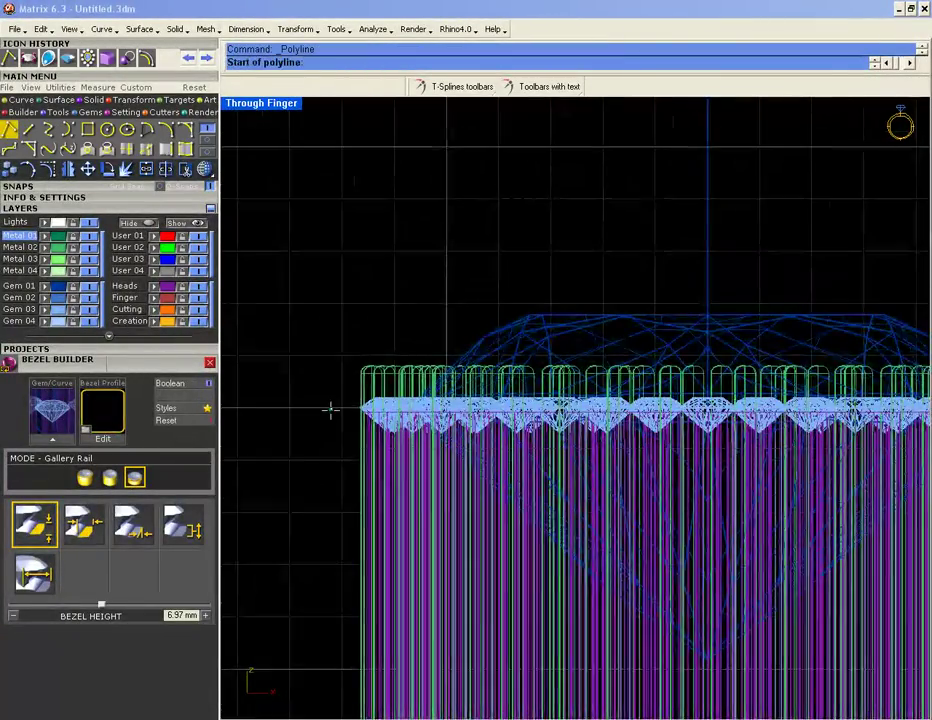
left_click(329, 395)
scroll(329, 395, "down", 2)
left_click(823, 391)
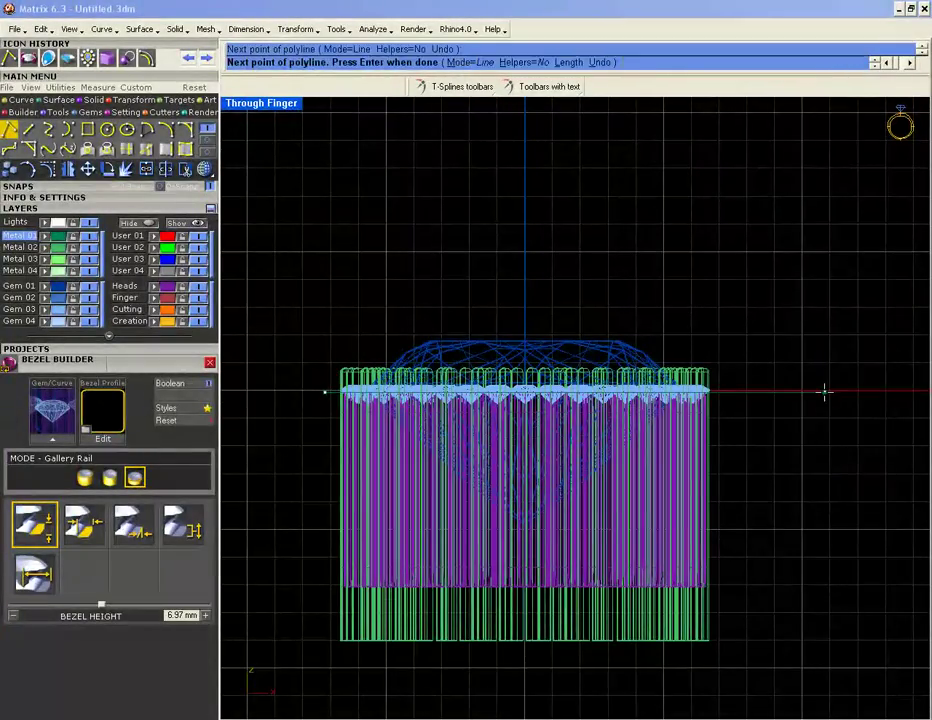
right_click(823, 380)
Step: Move the horizontal line straight down 1.5 mm below the halo gems
left_click(815, 392)
key("m")
left_click(802, 444)
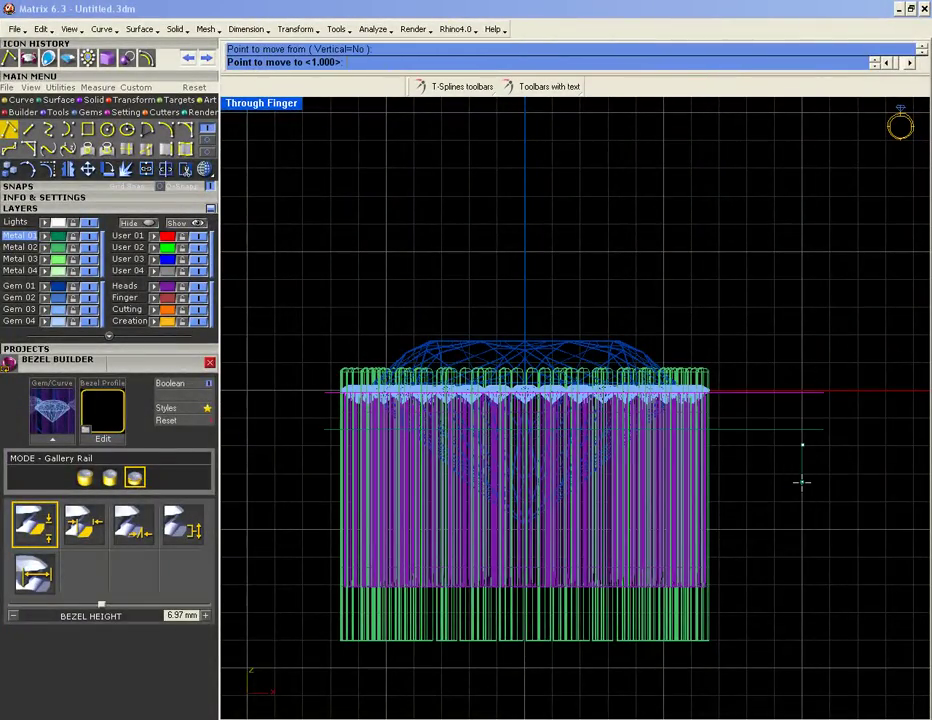
type("2")
key("Return")
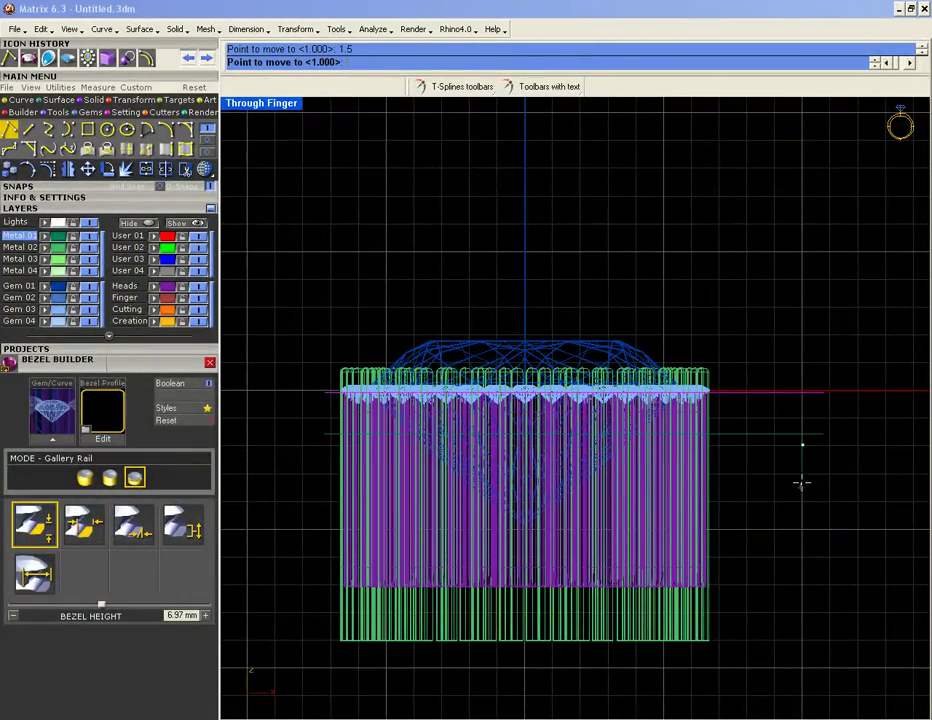
left_click(801, 489)
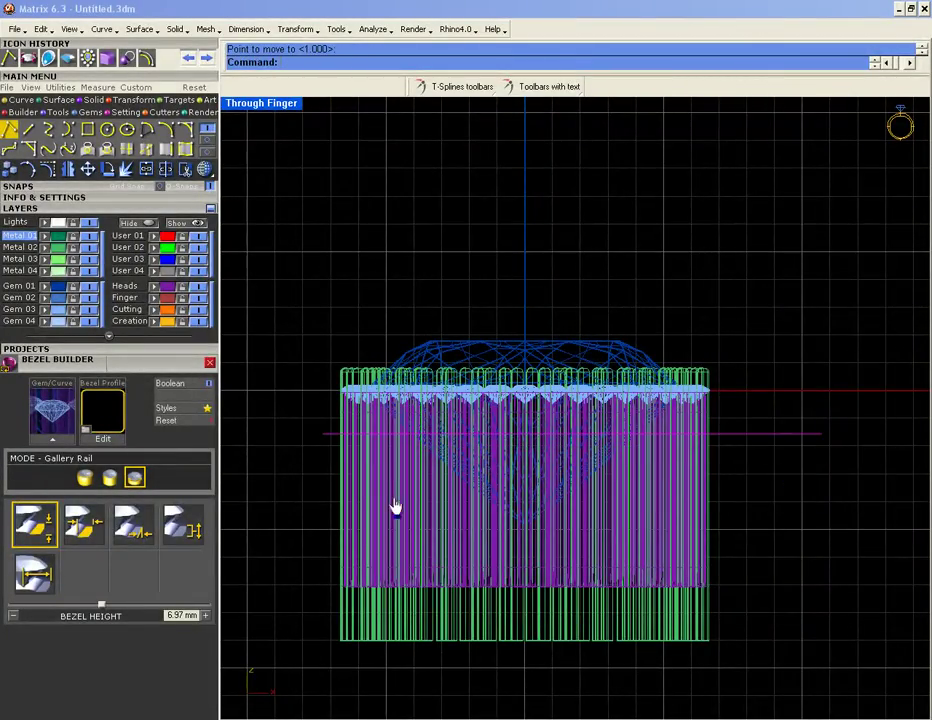
Step: Draw a horizontal line from the heart diamond's culet out past the left side of the setting
scroll(522, 510, "up", 6)
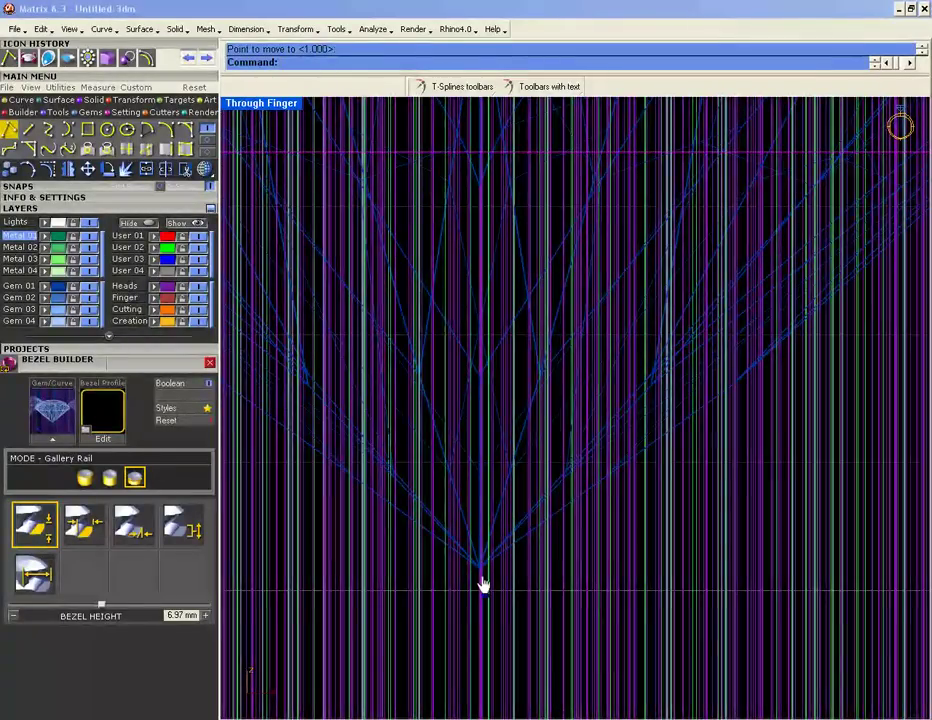
left_click(9, 129)
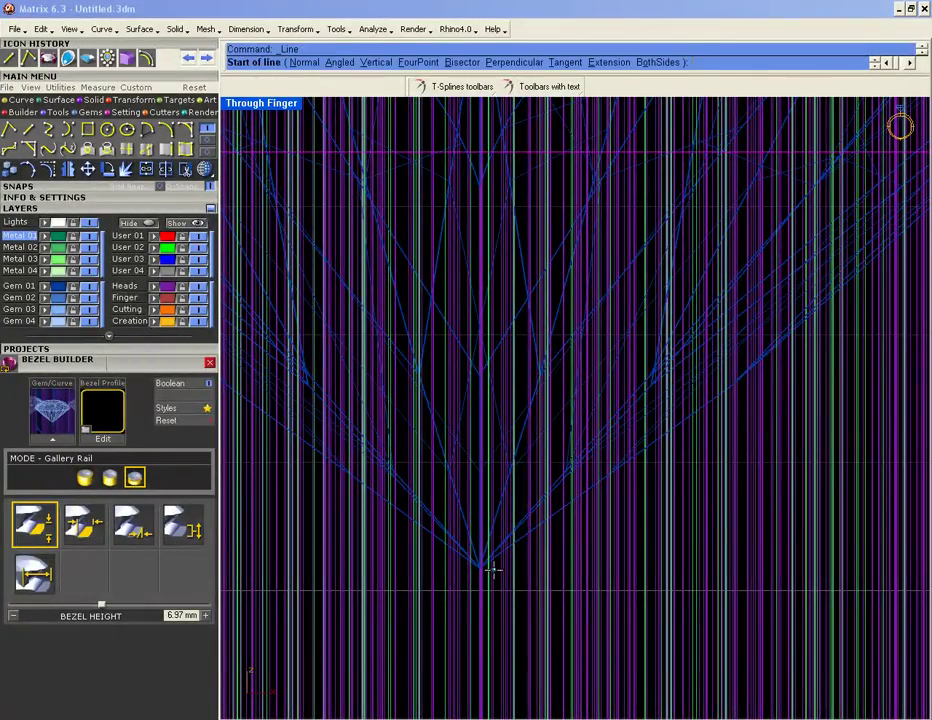
scroll(509, 528, "down", 8)
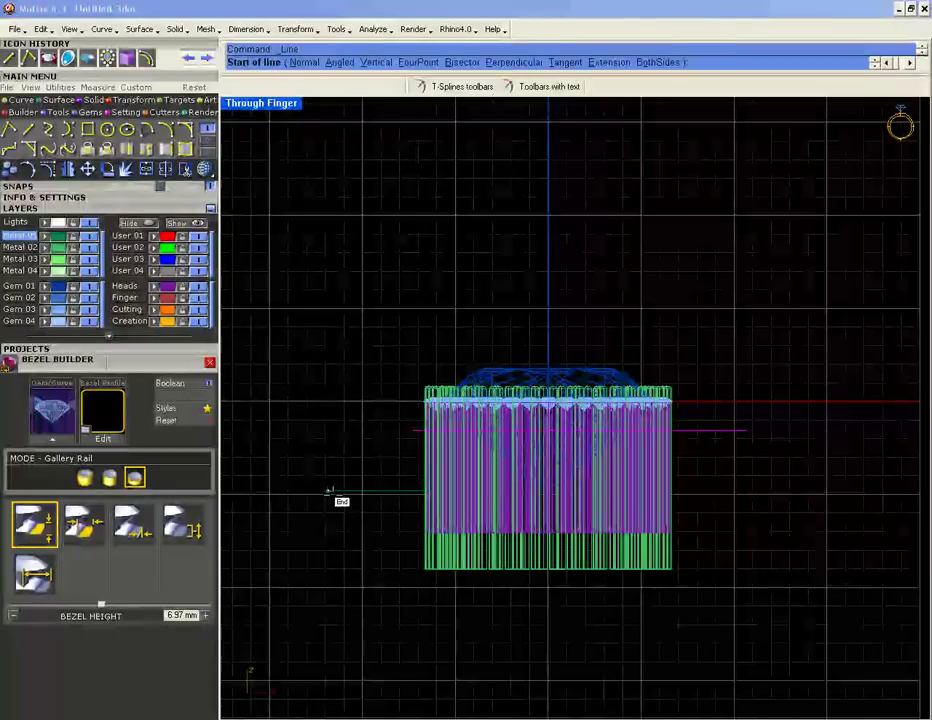
left_click(334, 491)
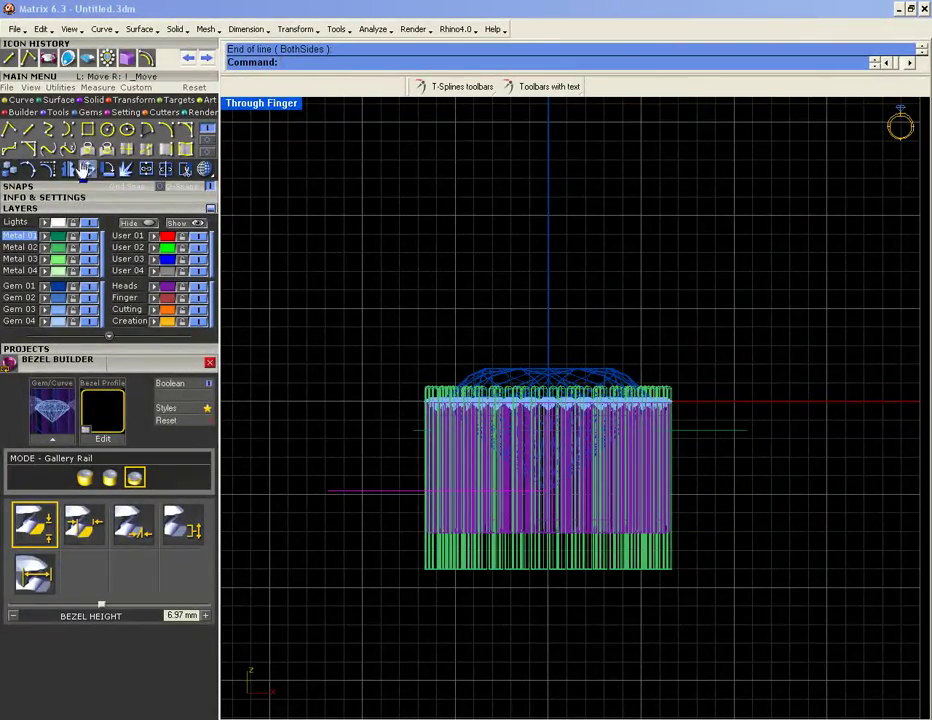
Step: Turn on the culet line's control points and move its inner end horizontally past the setting's right side
left_click(47, 169)
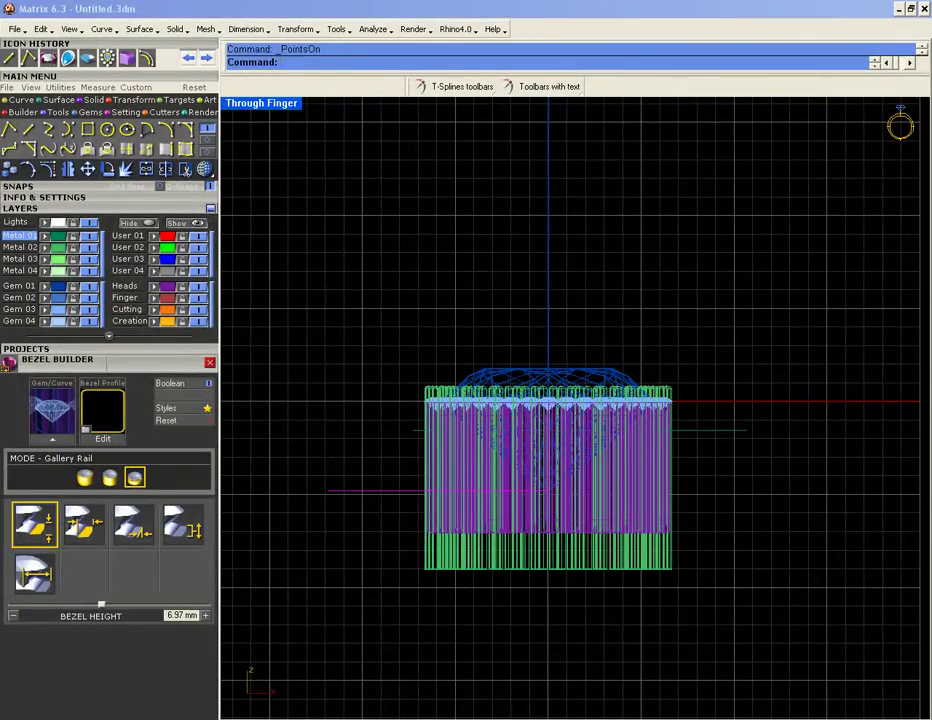
left_click_drag(384, 542, 709, 467)
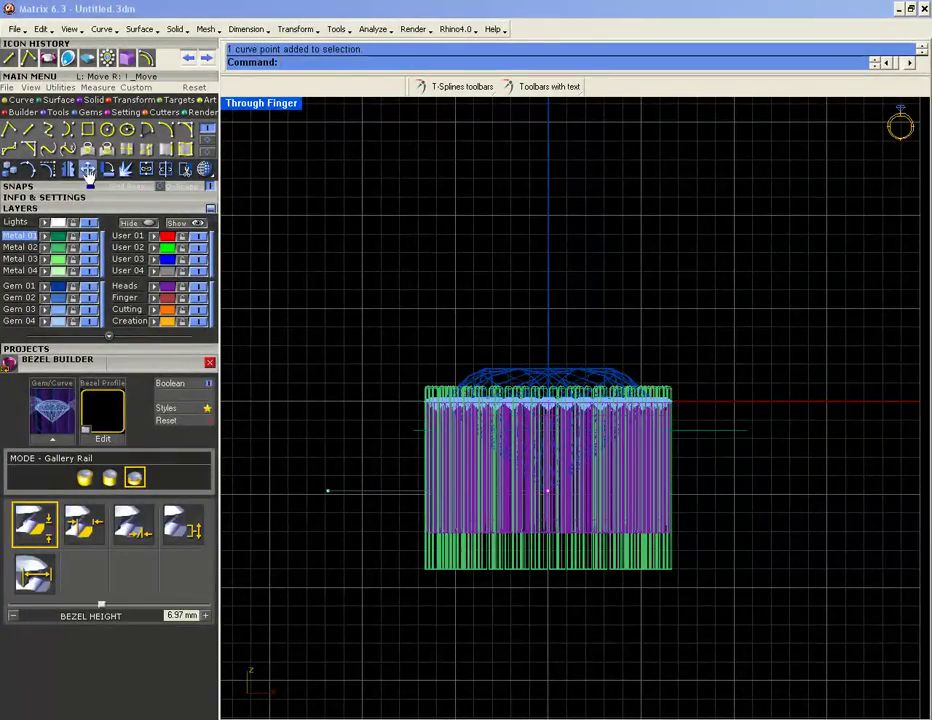
left_click(107, 169)
left_click(88, 169)
left_click(444, 283)
left_click(650, 296)
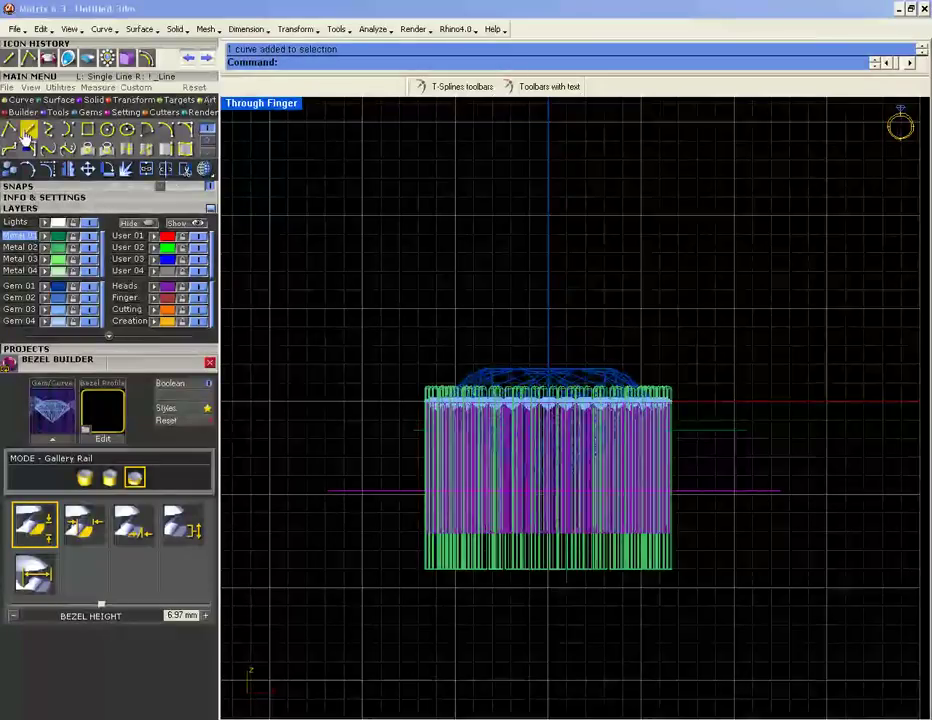
Step: Offset the culet-level line downward to make a second parallel line
left_click(206, 141)
left_click(10, 131)
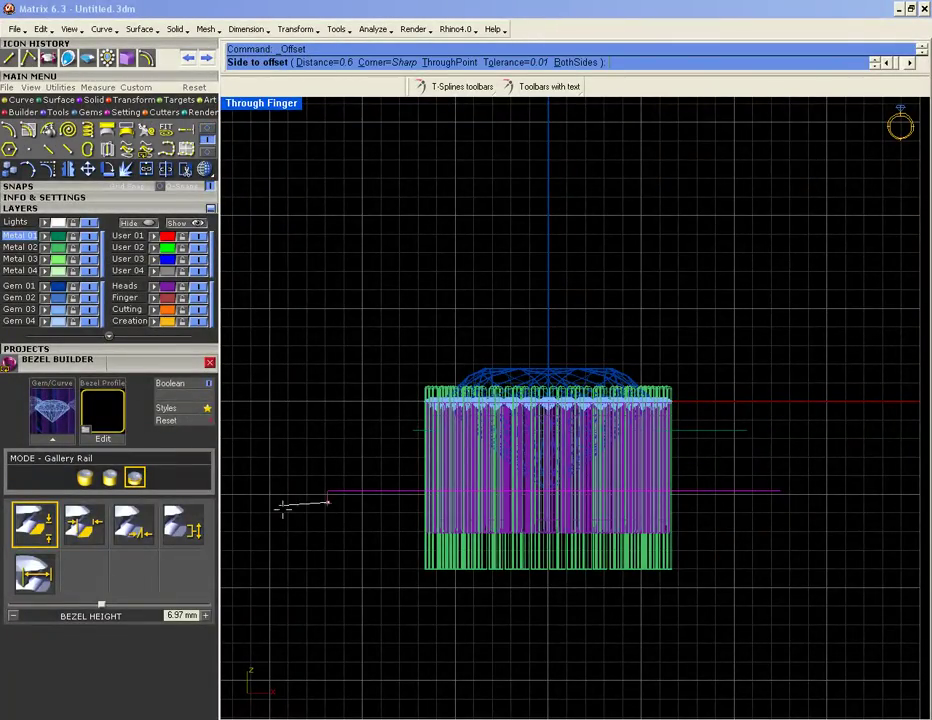
left_click(358, 558)
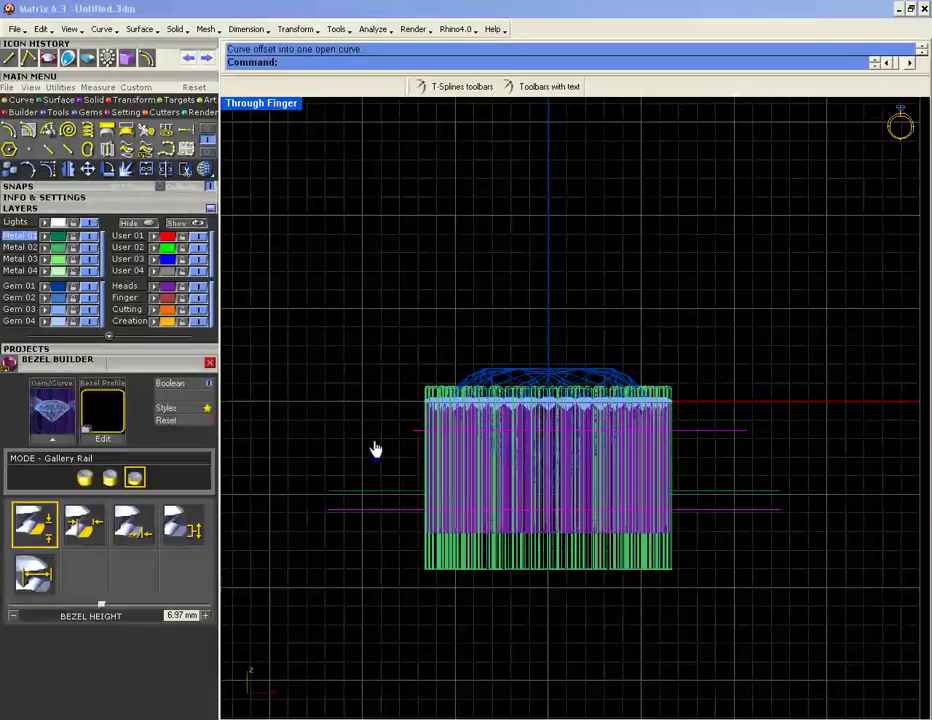
Step: Draw a vertical line from the upper guide line's left end down past the culet line, and mirror it across the vertical axis
left_click_drag(376, 506, 380, 506)
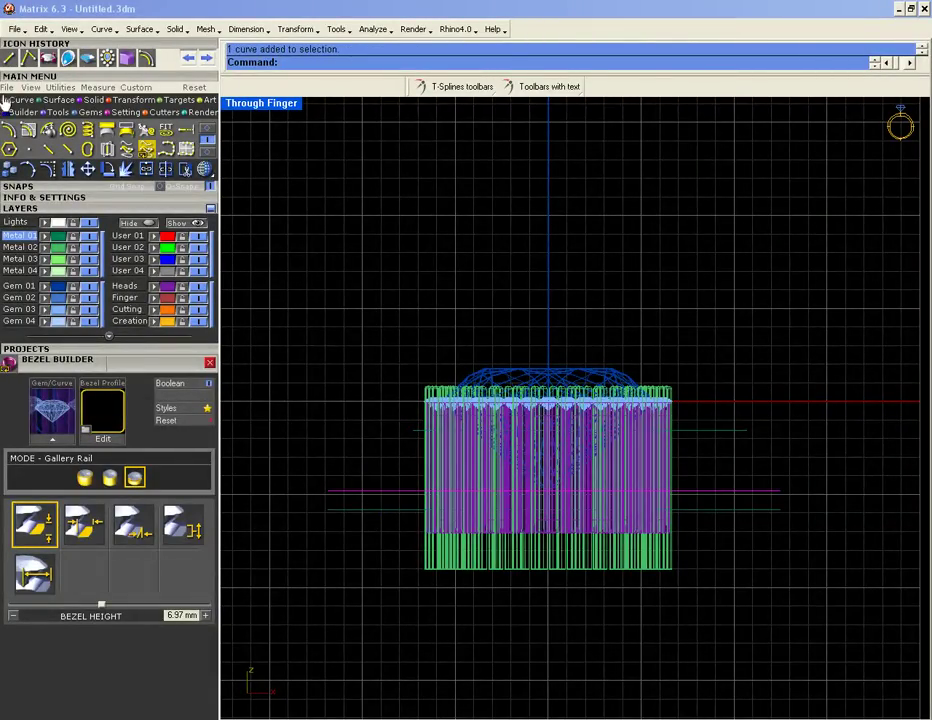
left_click(206, 130)
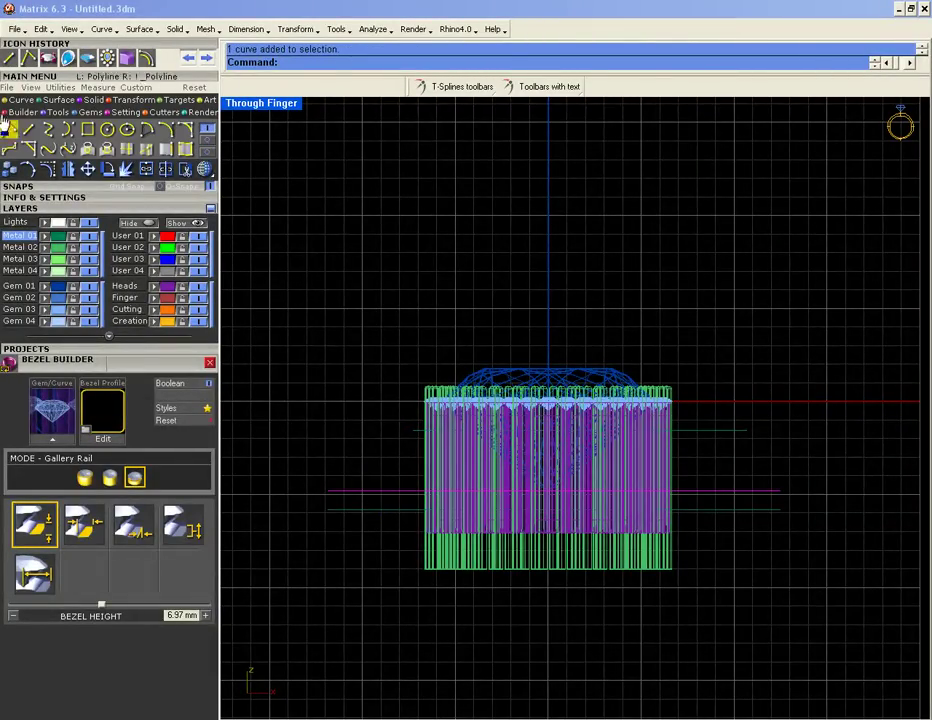
left_click(14, 132)
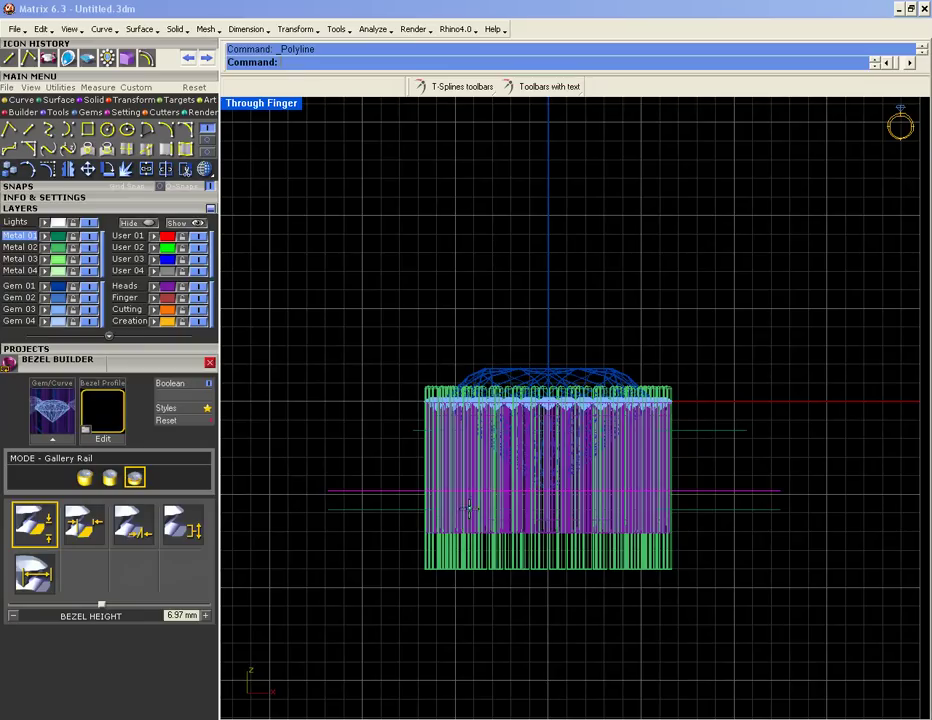
left_click(413, 430)
scroll(415, 498, "up", 3)
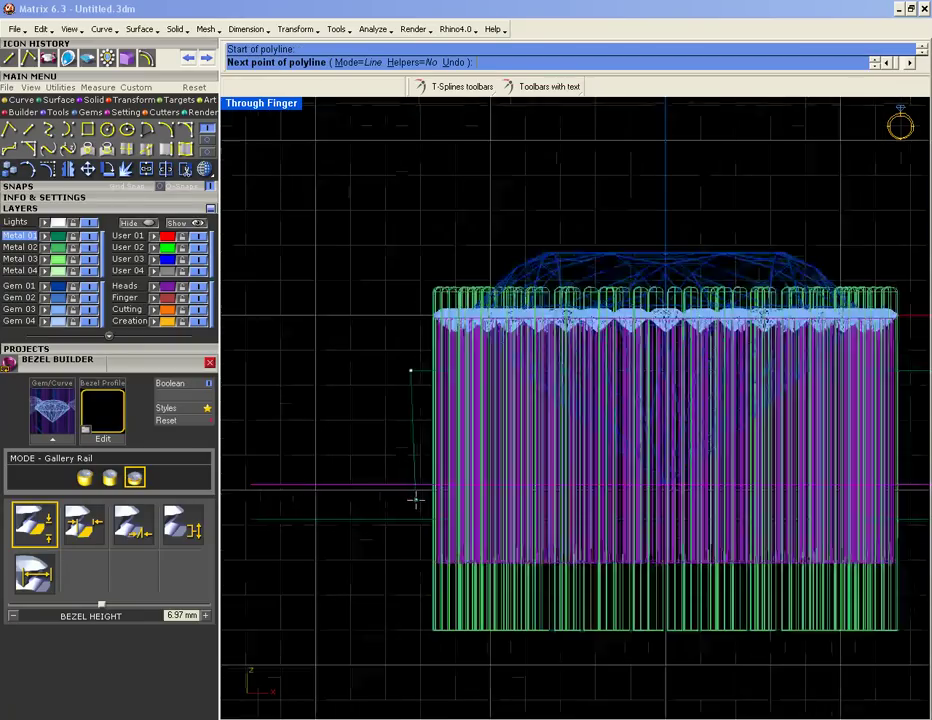
left_click(412, 494)
scroll(410, 457, "down", 3)
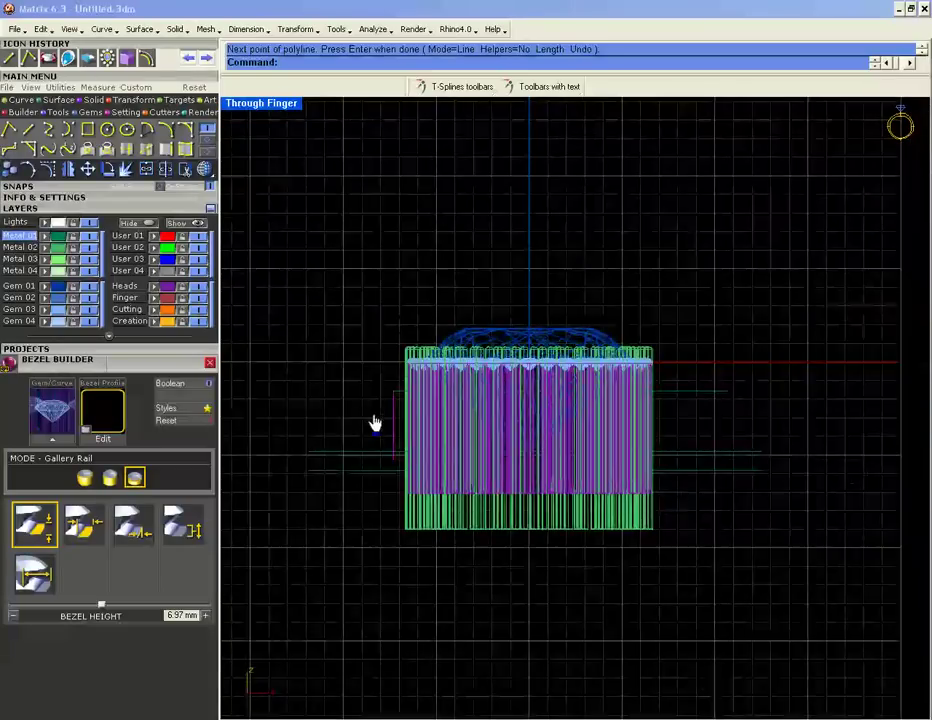
left_click(68, 169)
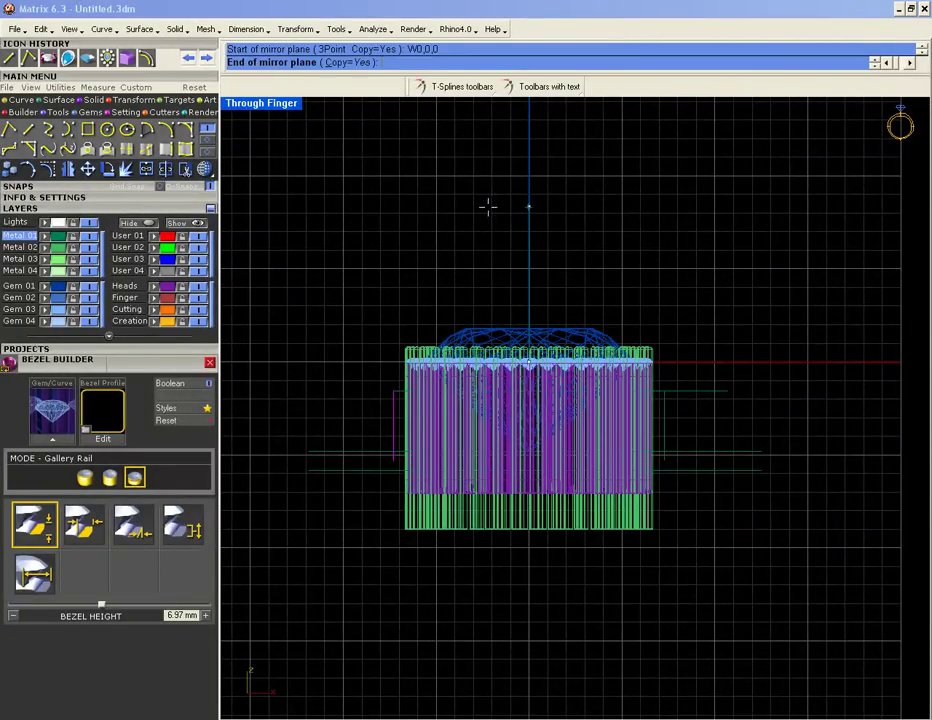
left_click(488, 207, "shift")
Step: Combine the upper line, culet line and two verticals into a closed rectangle with Curve Boolean, setting DeleteInput to All
left_click(686, 392, "shift")
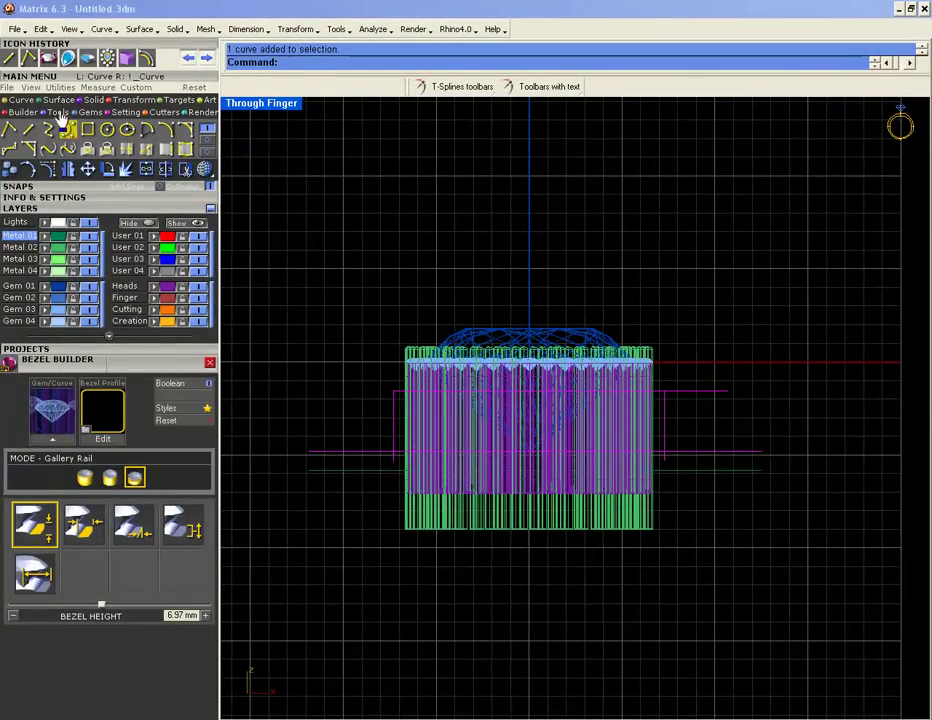
left_click(207, 140)
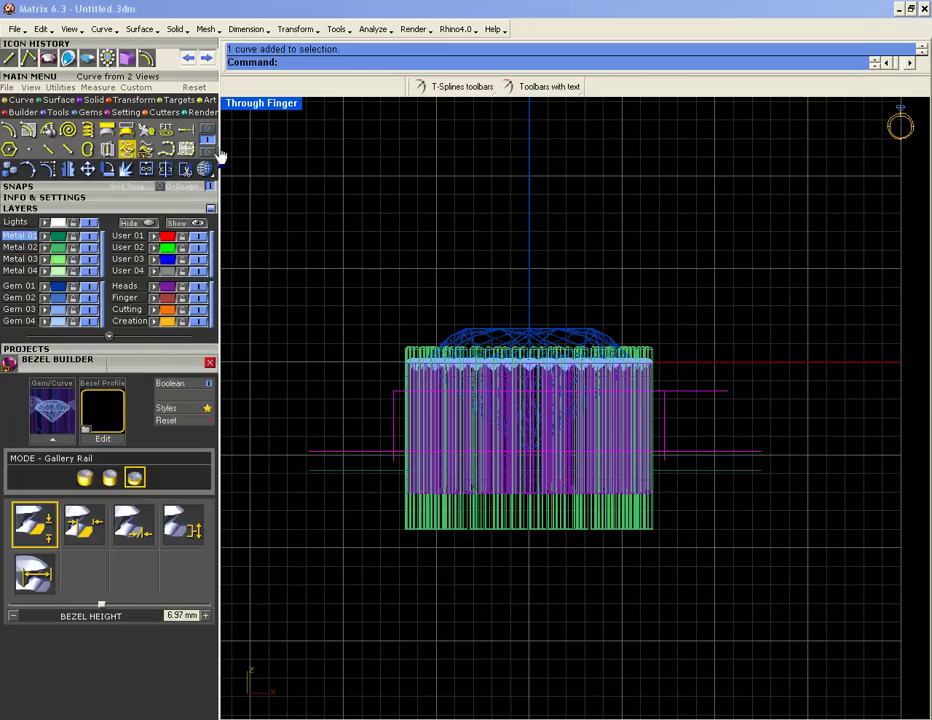
left_click(208, 152)
left_click(207, 147)
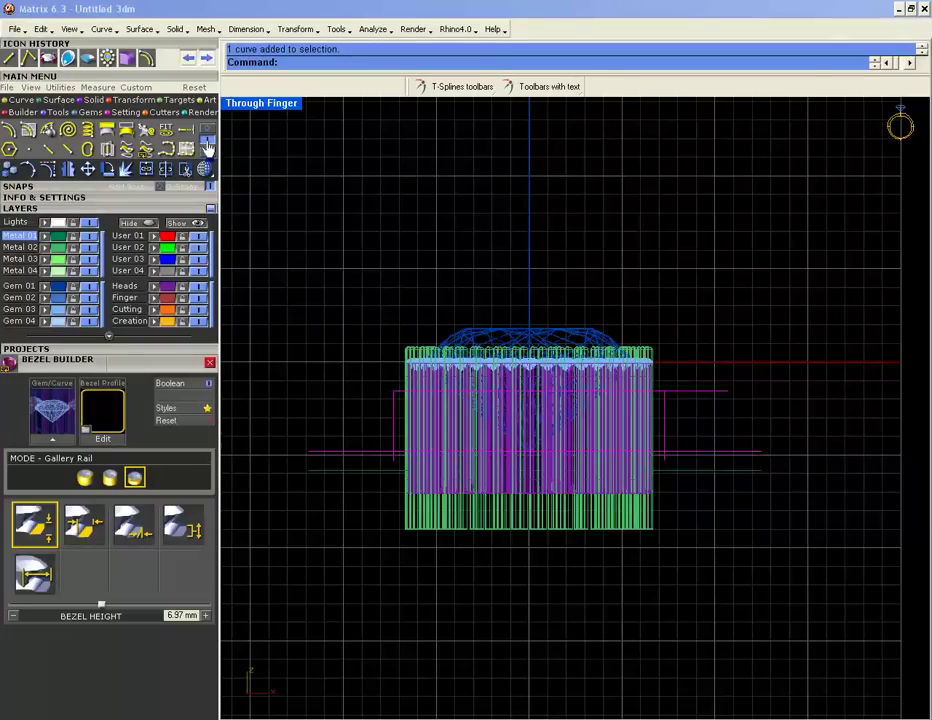
left_click(207, 149)
left_click(207, 146)
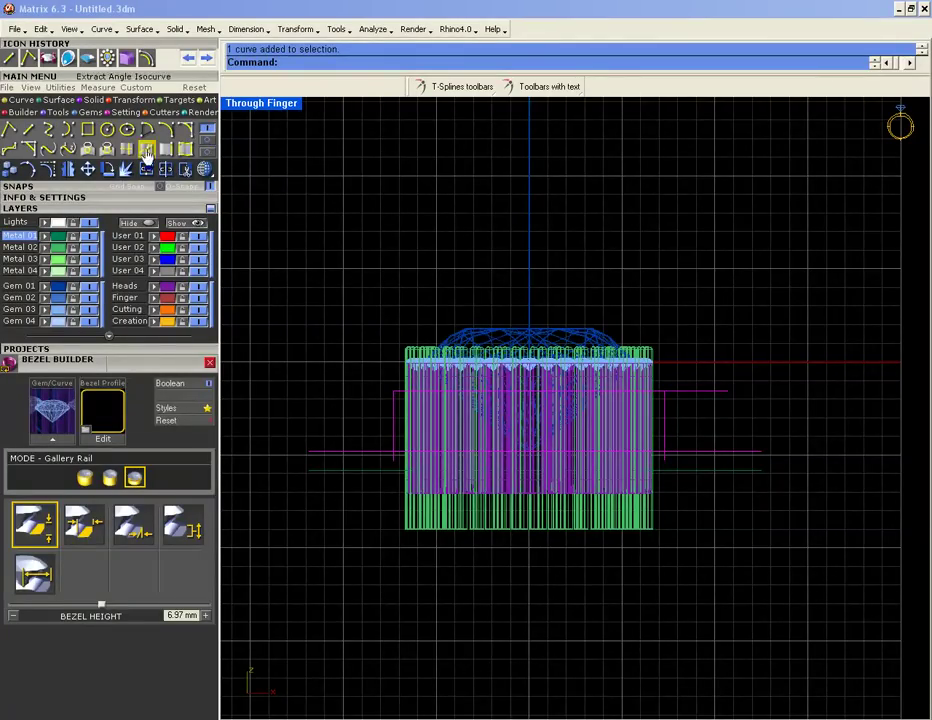
left_click(207, 147)
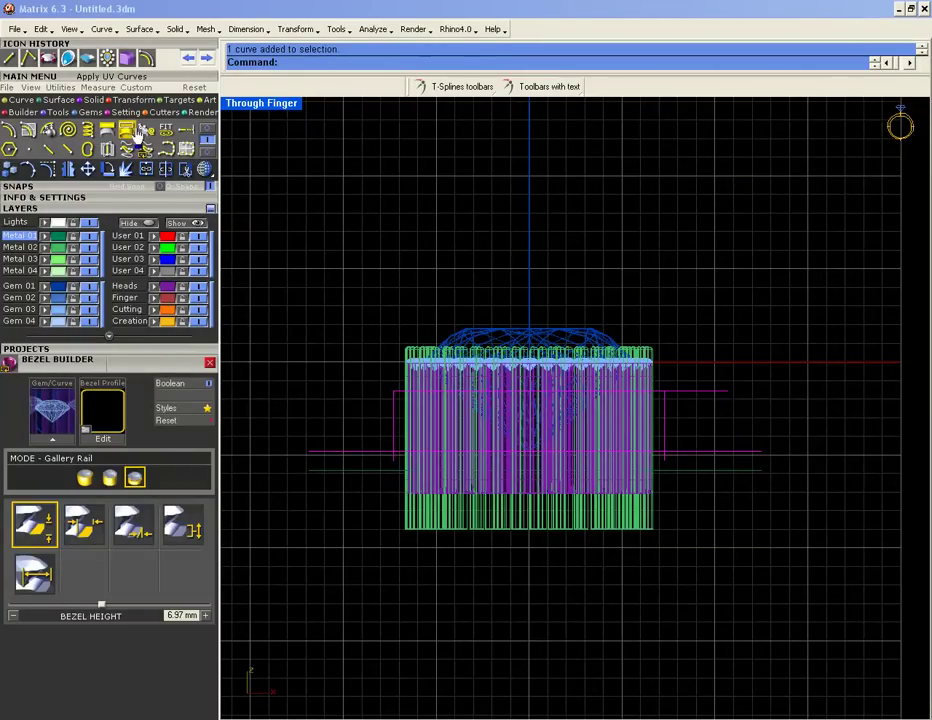
left_click(207, 150)
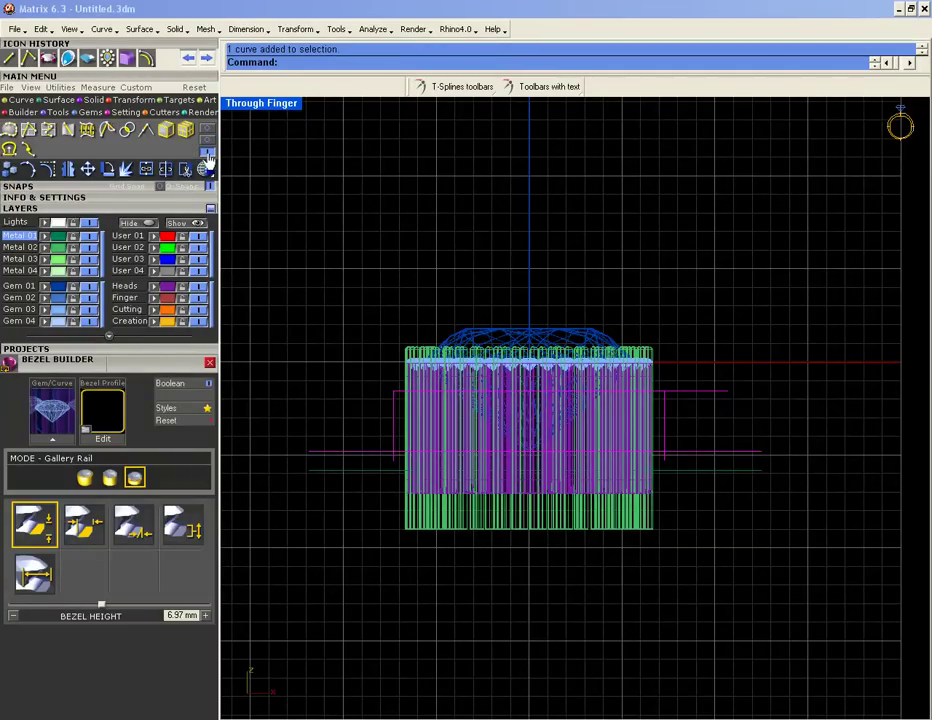
left_click(124, 133)
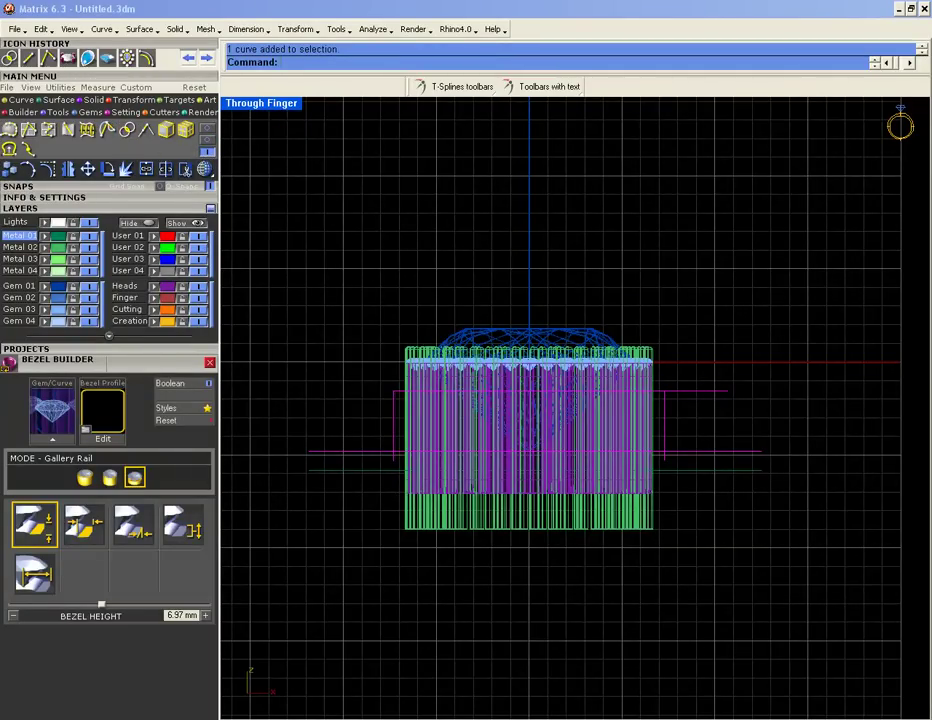
left_click(398, 411)
left_click(505, 64)
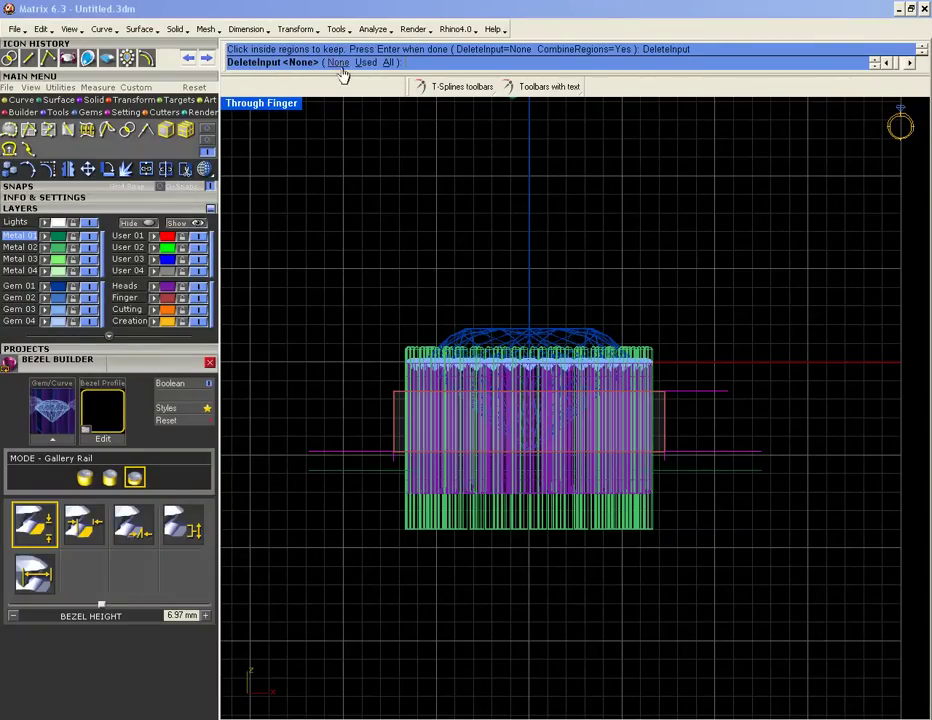
left_click(389, 63)
key("Return")
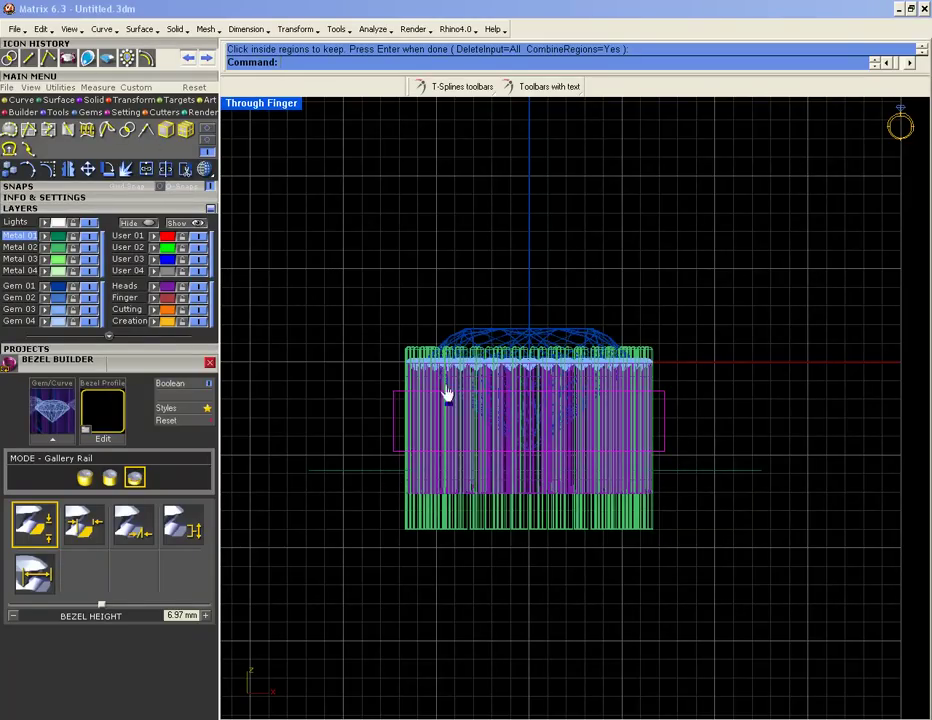
Step: Taper the heart gem, halo stones, prongs and gem cutters along a vertical axis so their lower ends narrow inward
scroll(610, 374, "up", 7)
left_click_drag(779, 318, 668, 336)
scroll(692, 347, "down", 6)
left_click_drag(770, 413, 320, 421)
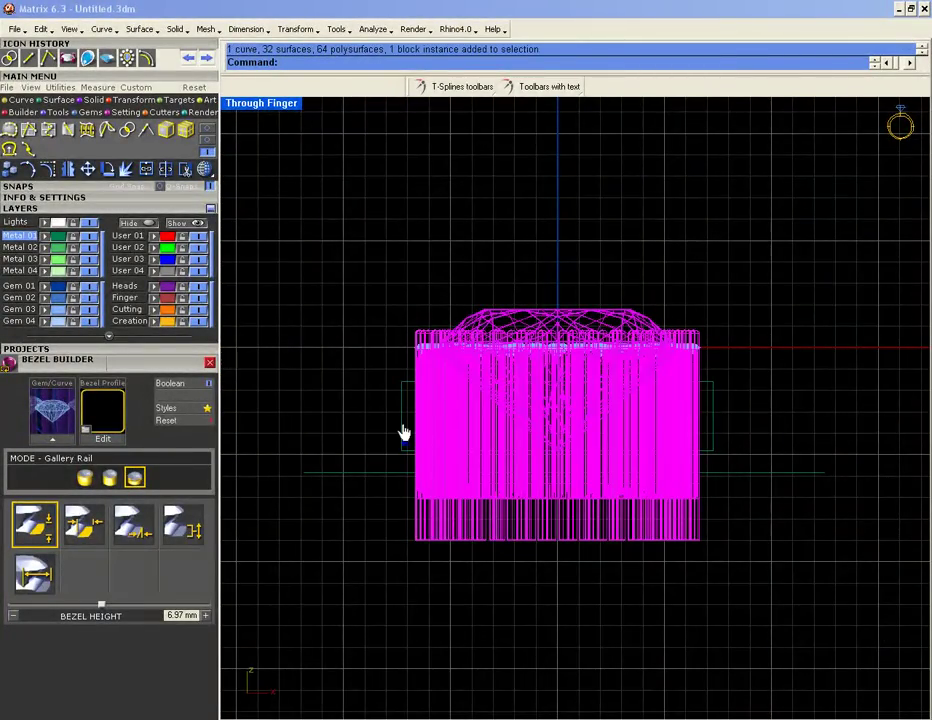
double_click(245, 104)
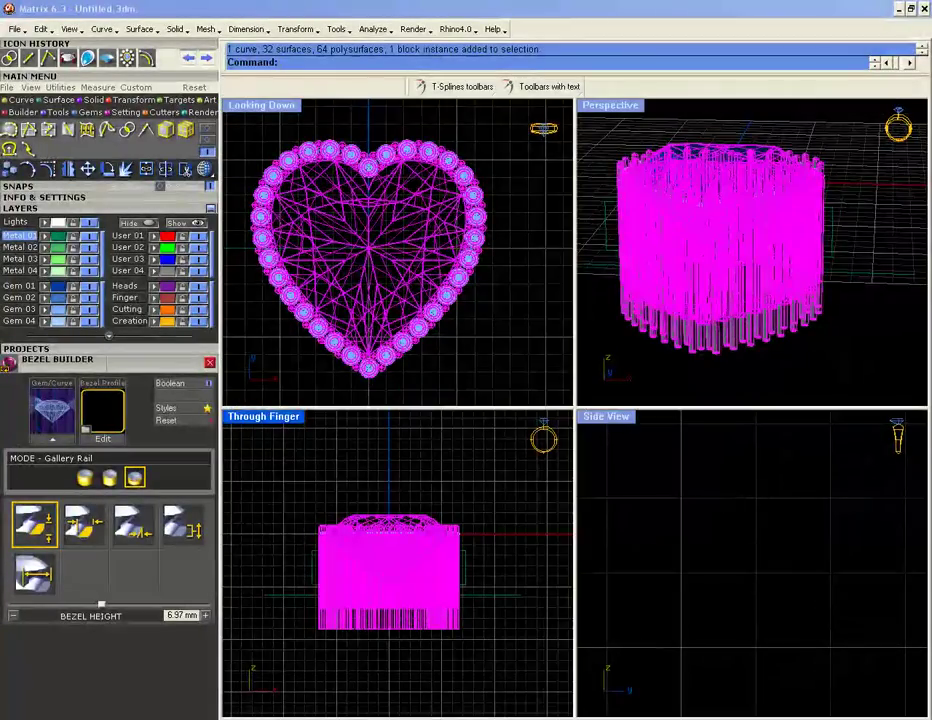
left_click(131, 100)
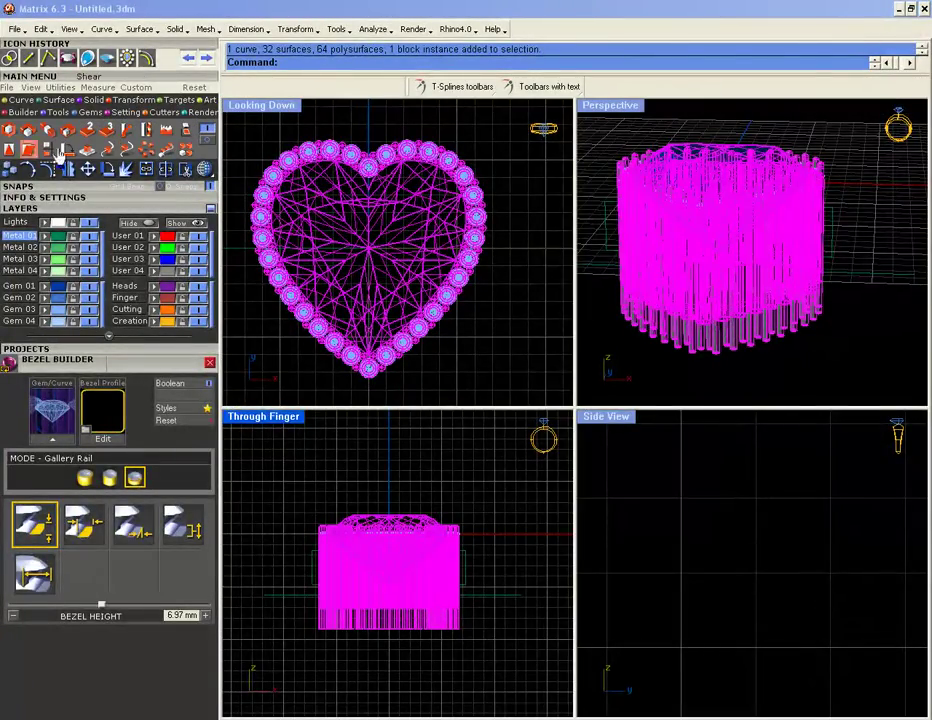
left_click(8, 148)
left_click(390, 527)
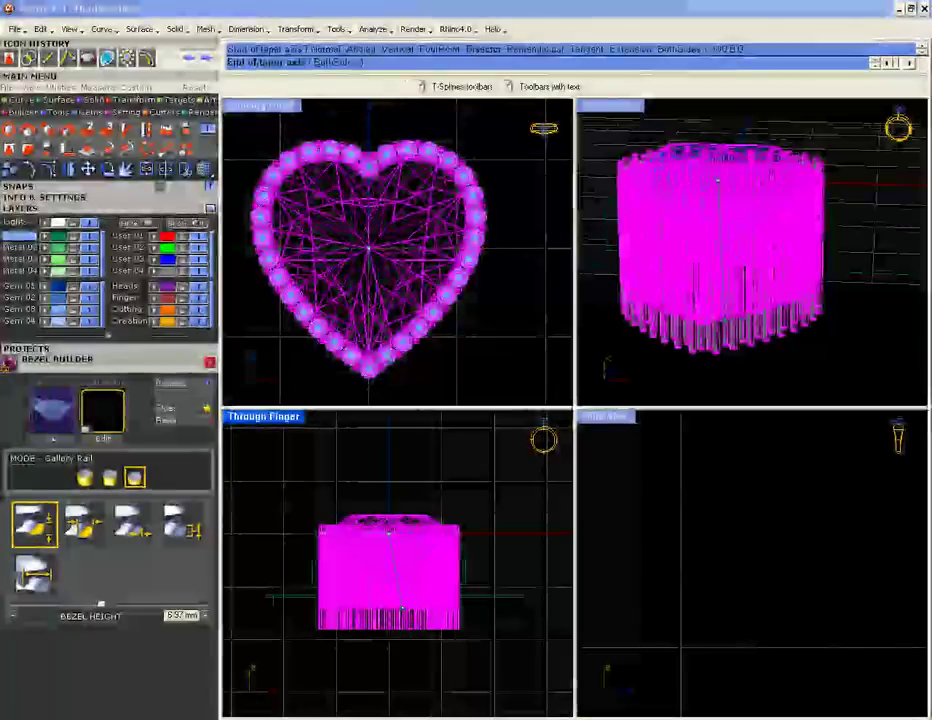
left_click(390, 690)
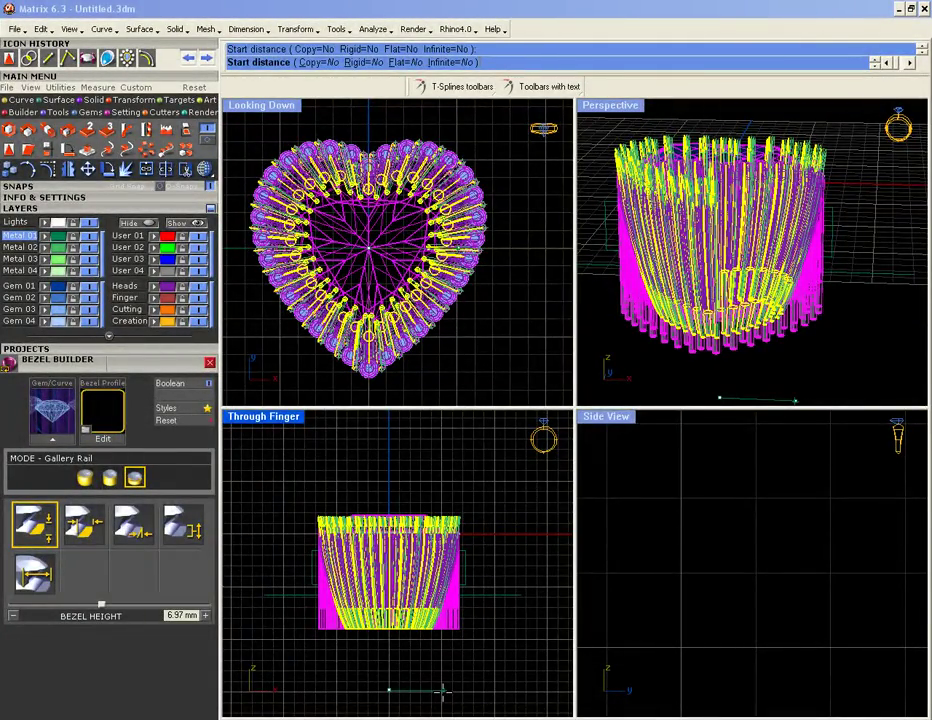
left_click(441, 690)
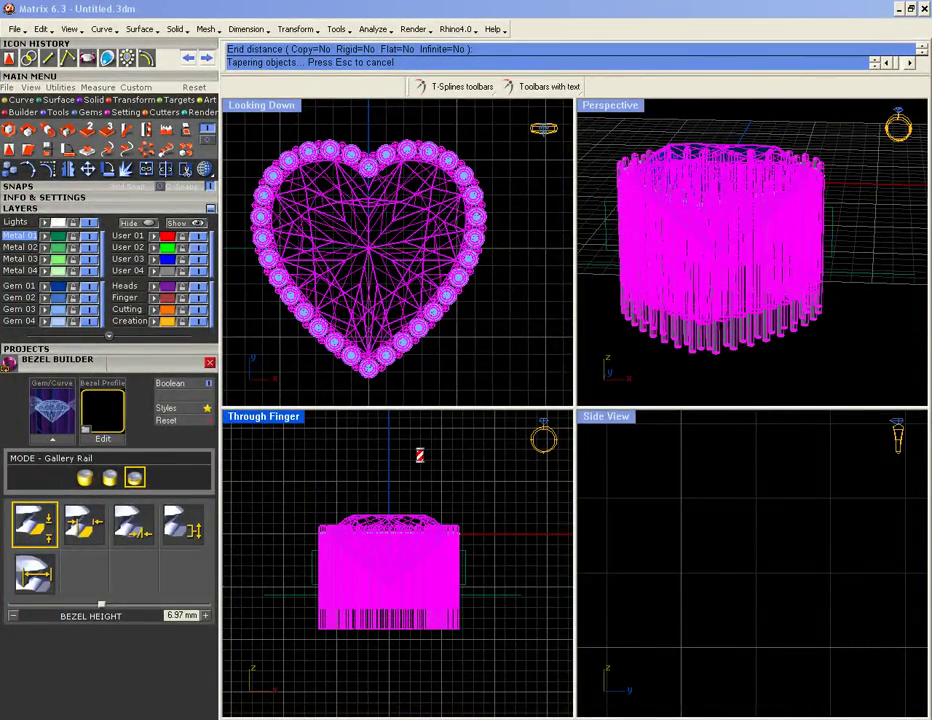
left_click(419, 458)
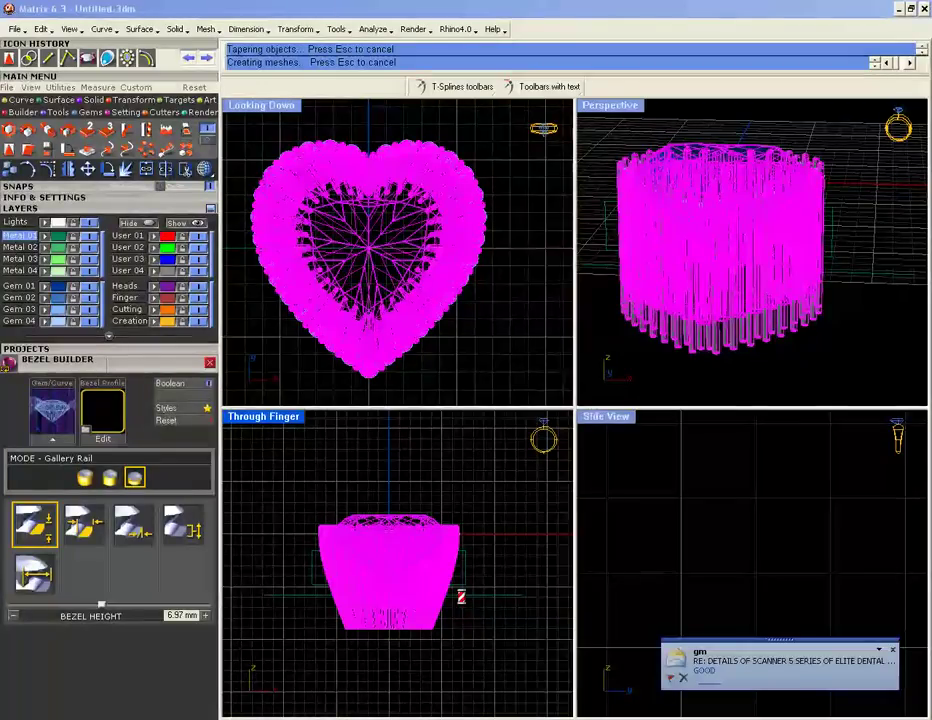
left_click(892, 651)
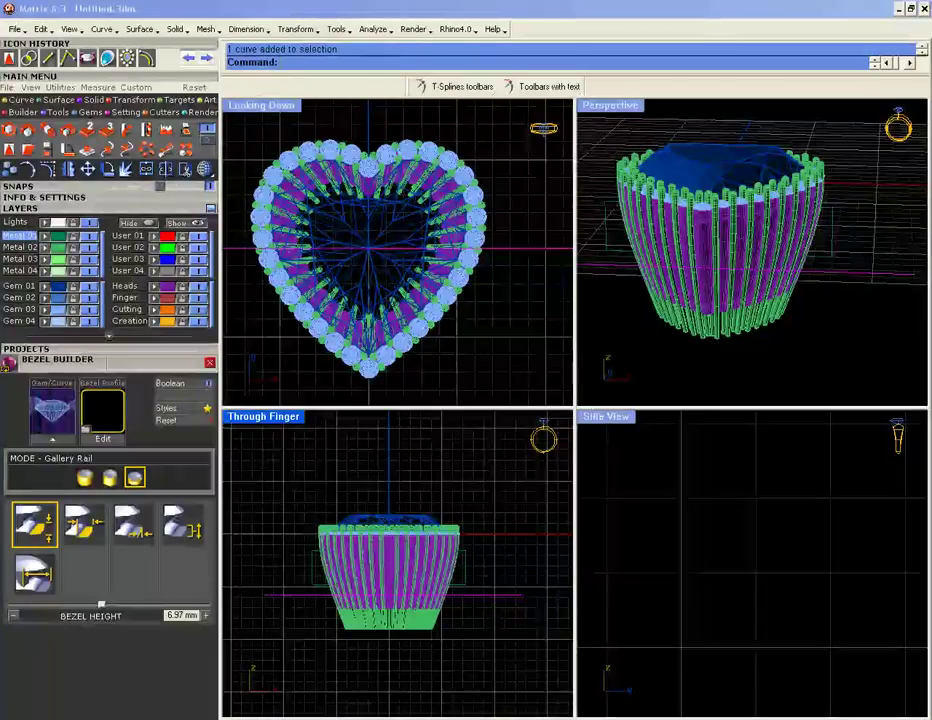
left_click(22, 101)
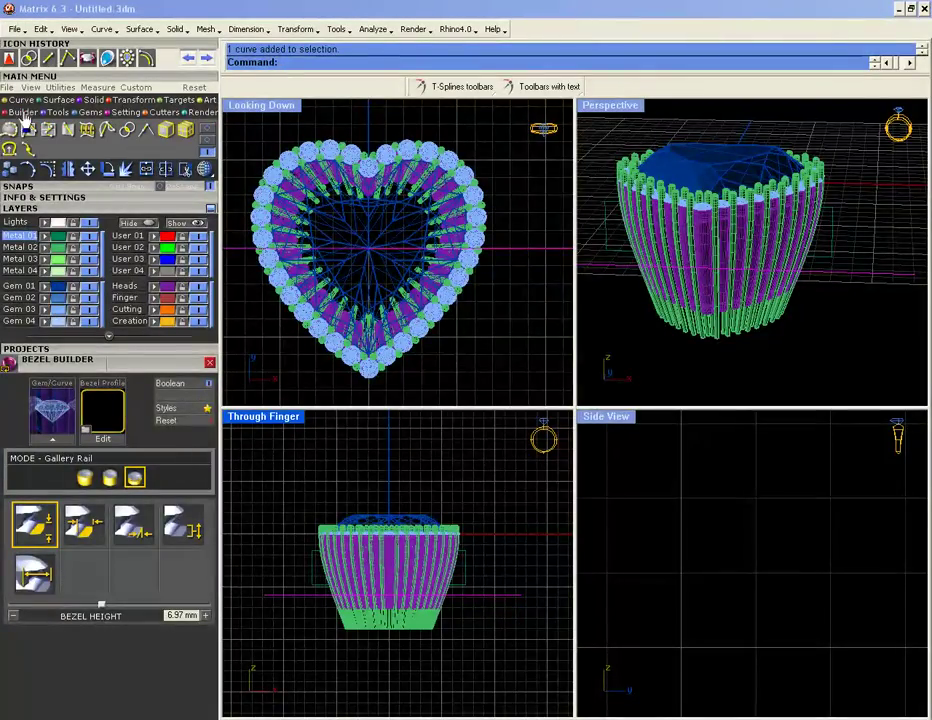
left_click(206, 142)
left_click(10, 131)
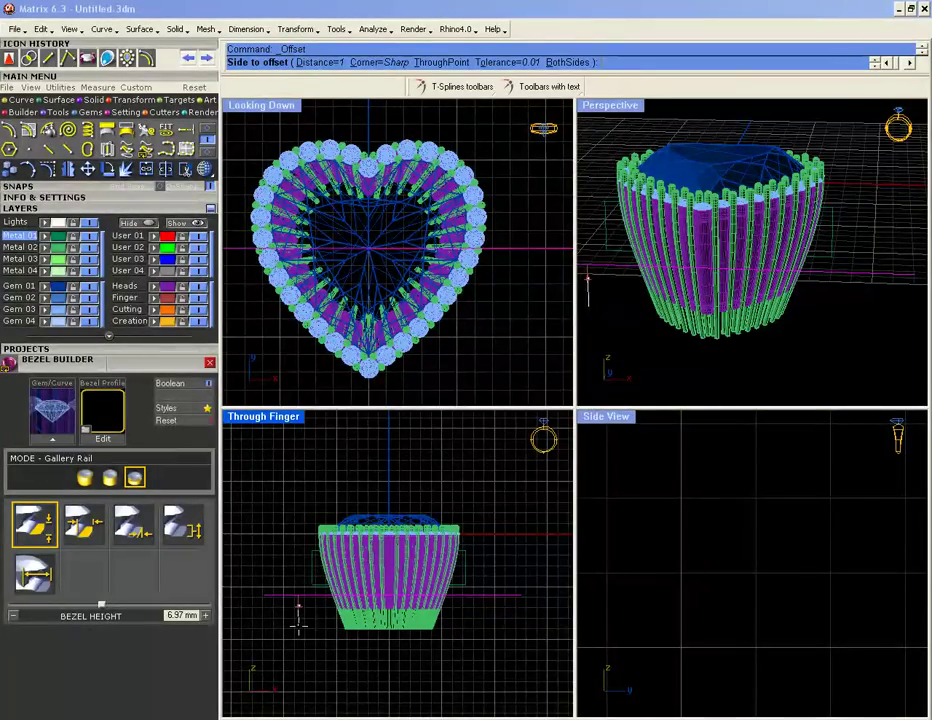
scroll(308, 616, "down", 2)
scroll(310, 614, "up", 5)
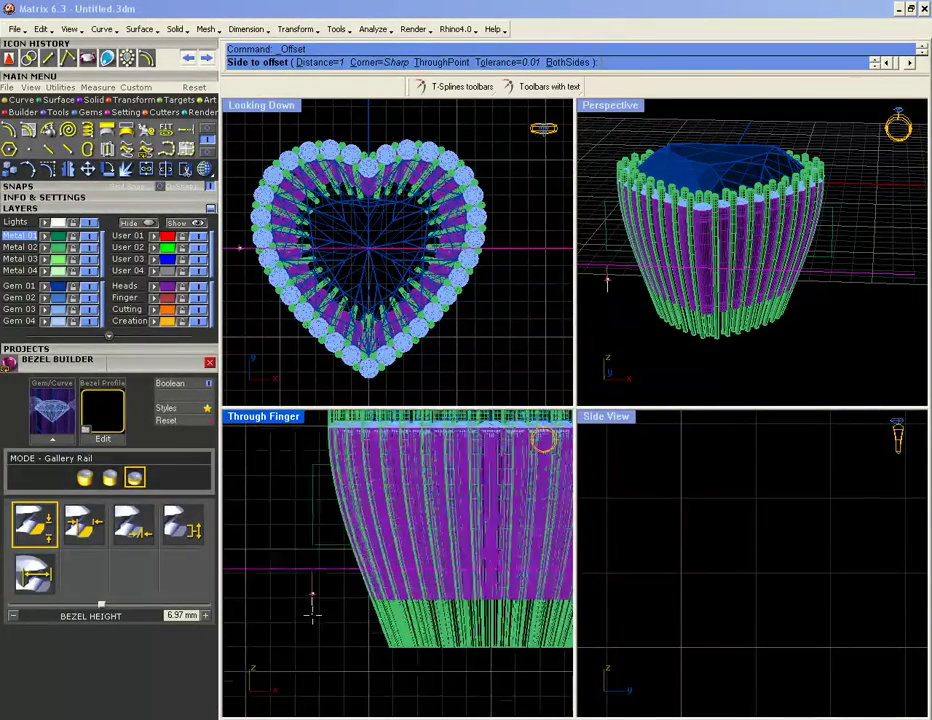
scroll(312, 612, "down", 3)
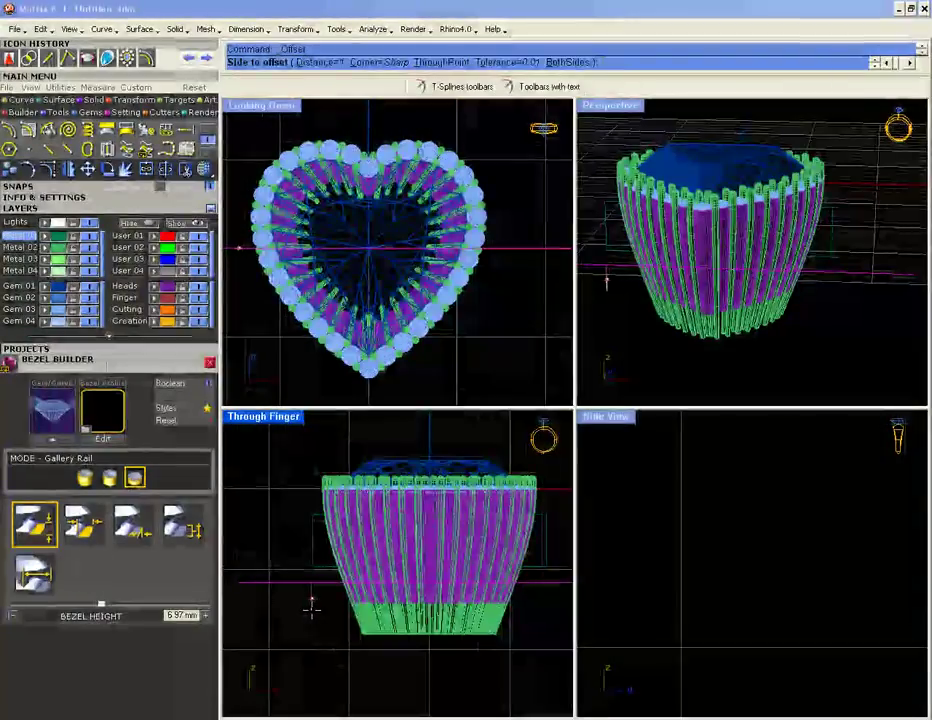
key("Escape")
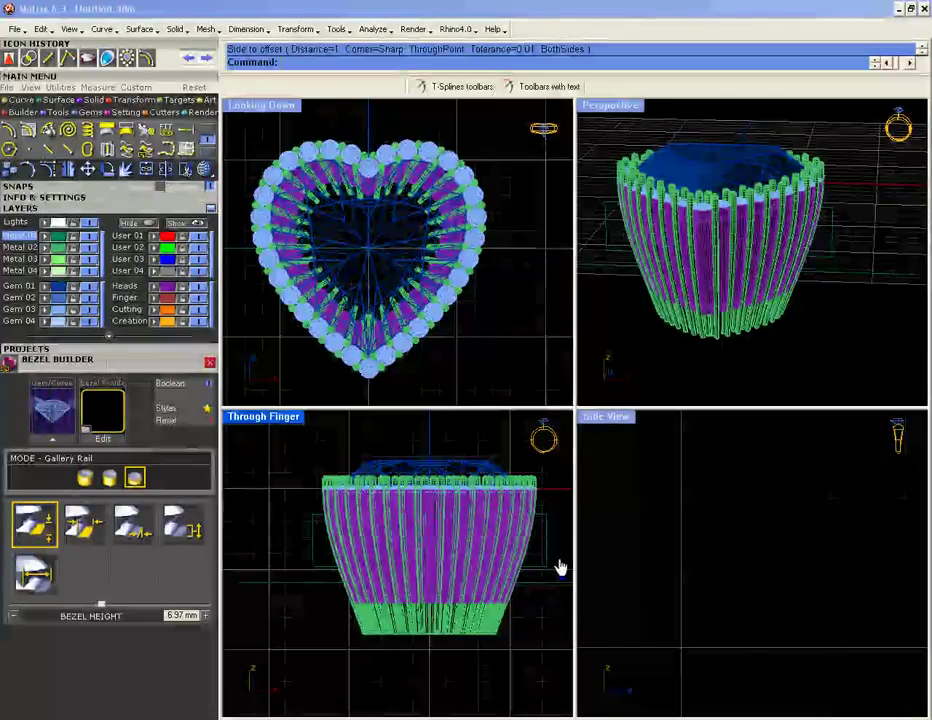
Step: Begin a capped extrusion of the closed rectangle and the lower horizontal line with BothSides set to Yes
left_click_drag(557, 588, 543, 601)
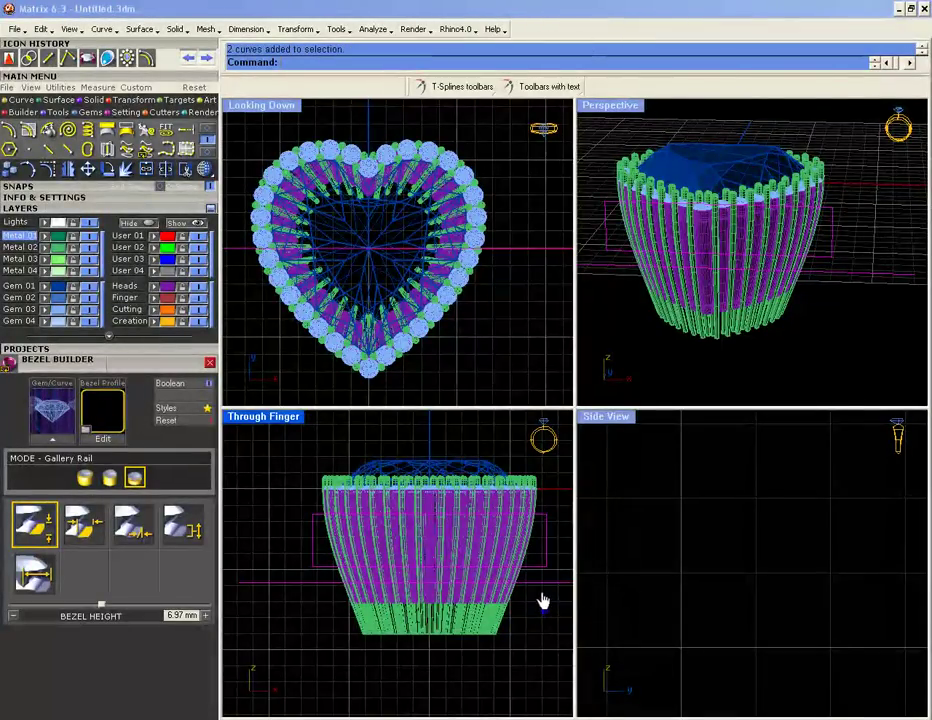
left_click(88, 103)
left_click(167, 132)
scroll(407, 268, "down", 4)
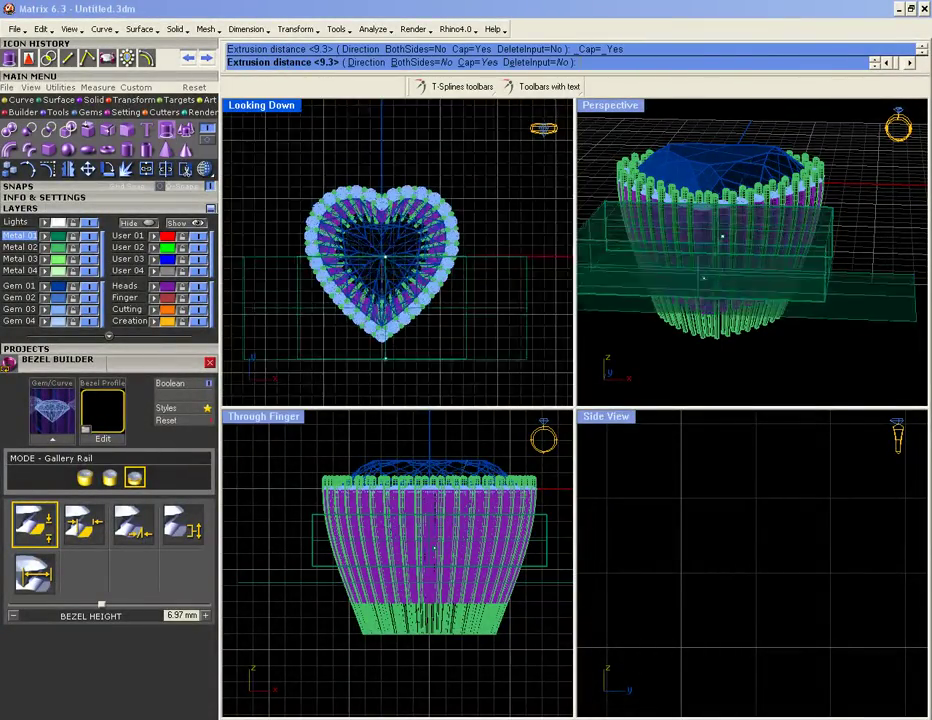
type("b")
key("Return")
key("Return")
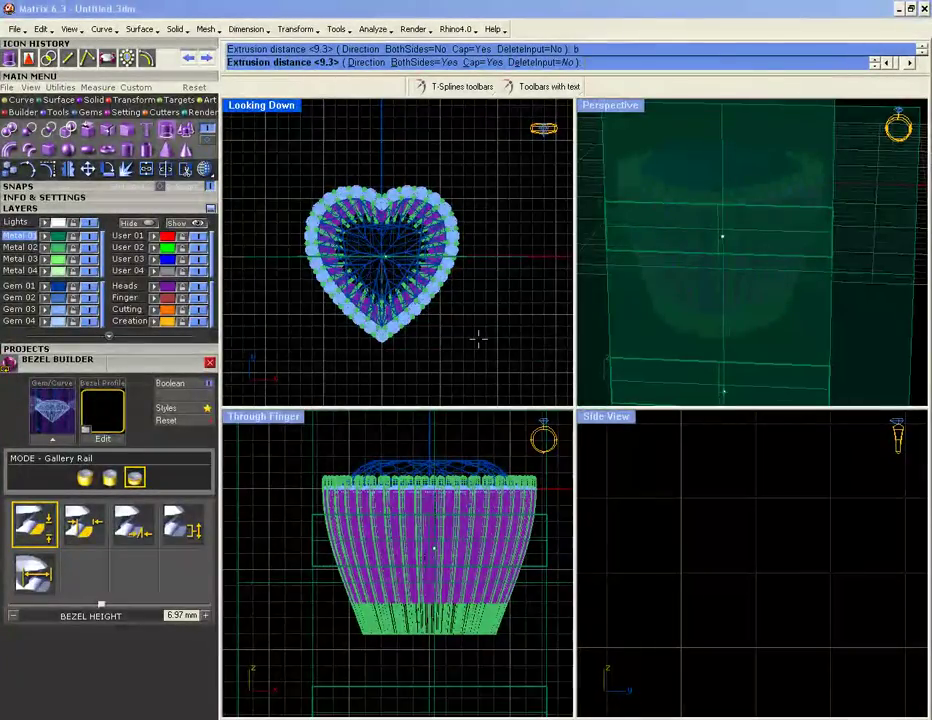
Step: Set the extrusion direction straight front-to-back in the top view and extrude both curves past the heart's outline on both sides
type("d")
key("Return")
key("Return")
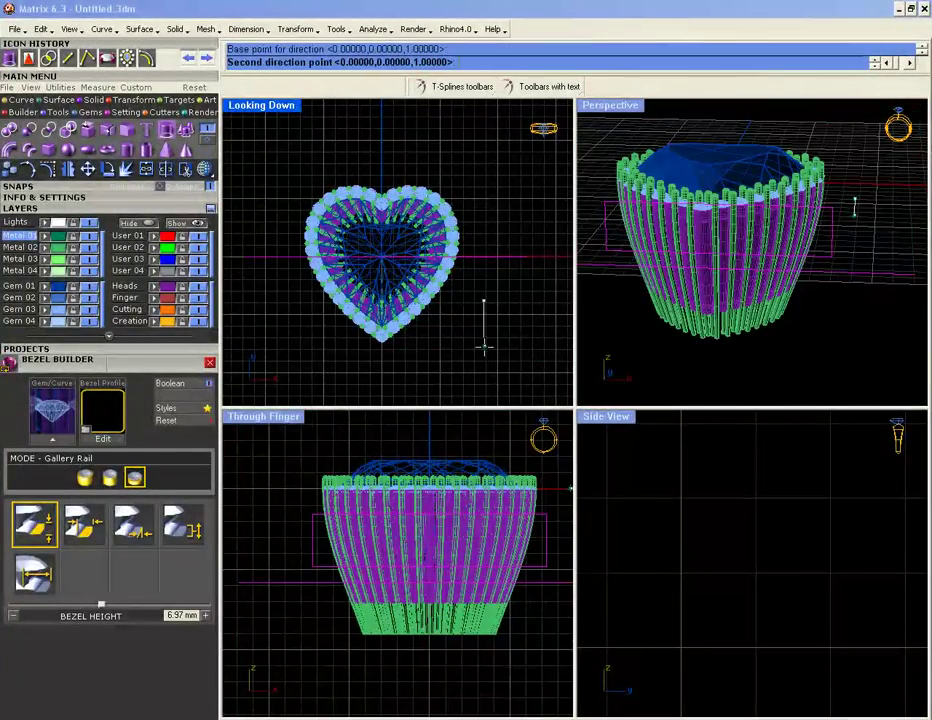
key("Return")
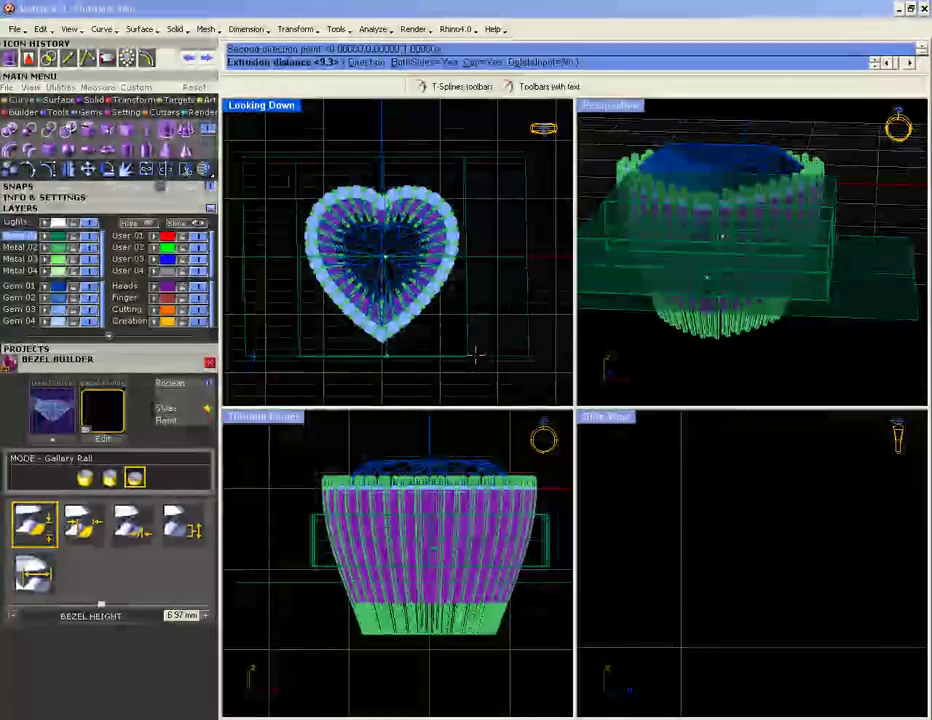
type("d")
key("Return")
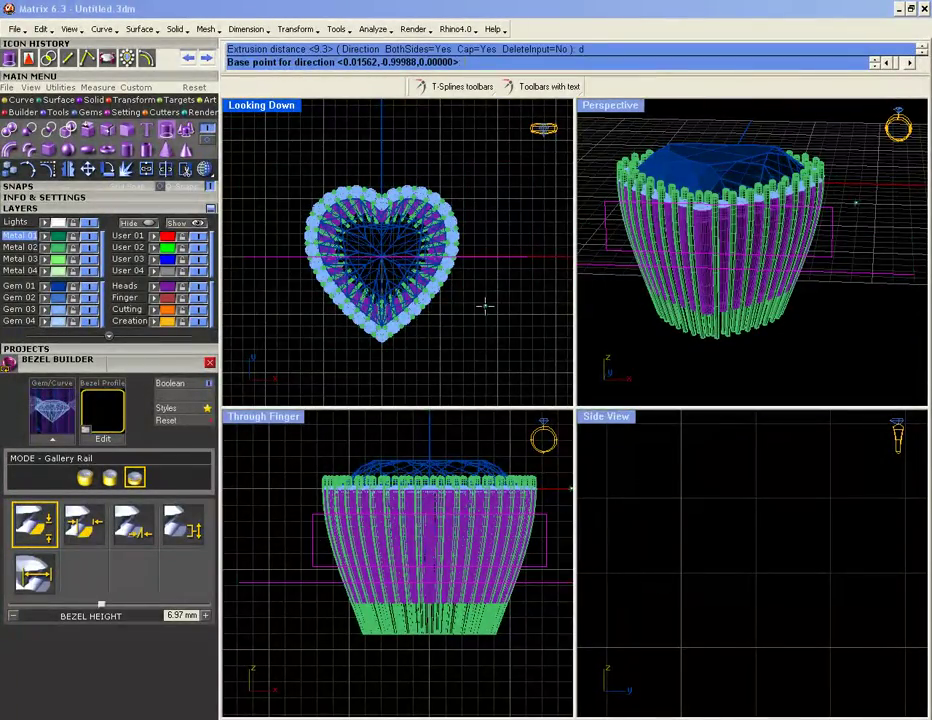
left_click(485, 306)
left_click(485, 347)
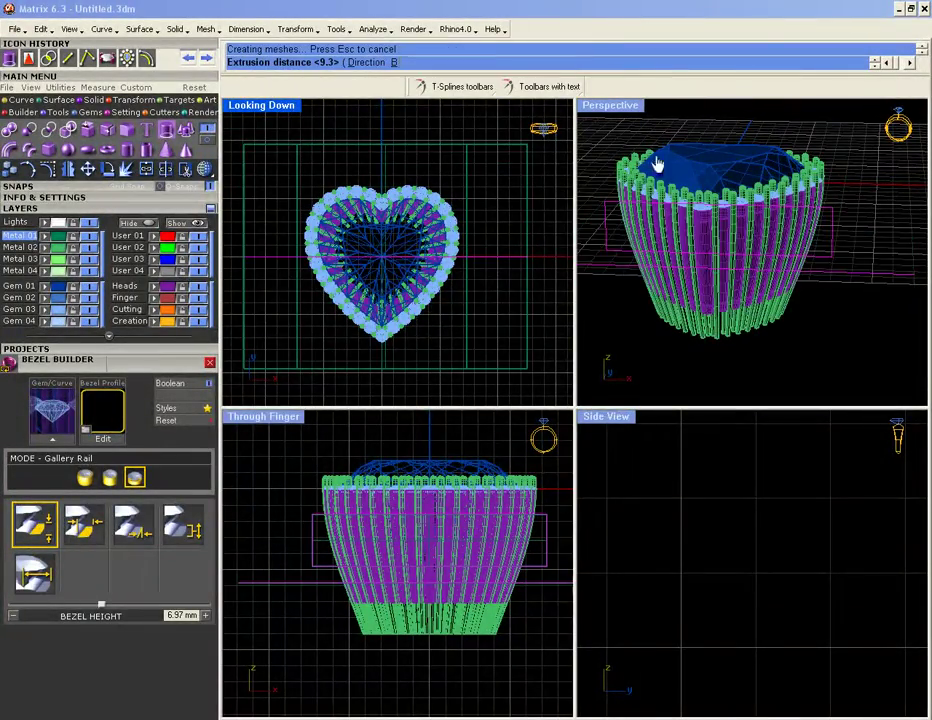
Step: Try trimming all objects on the Heads layer with the lower plane using BooleanDifference, and undo it
key("ctrl+m")
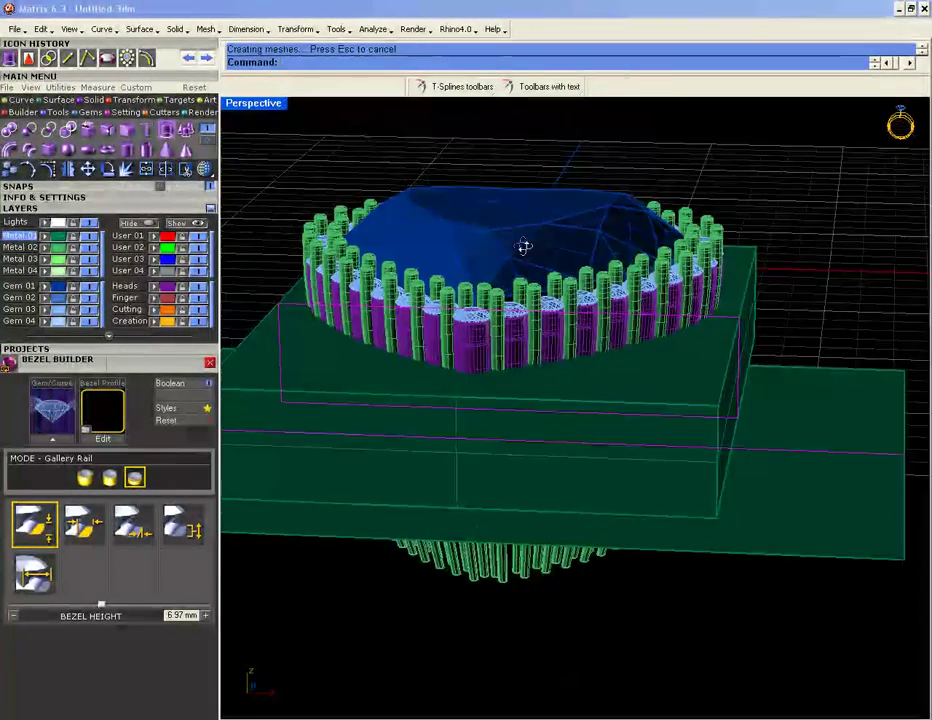
right_click_drag(522, 245, 520, 354)
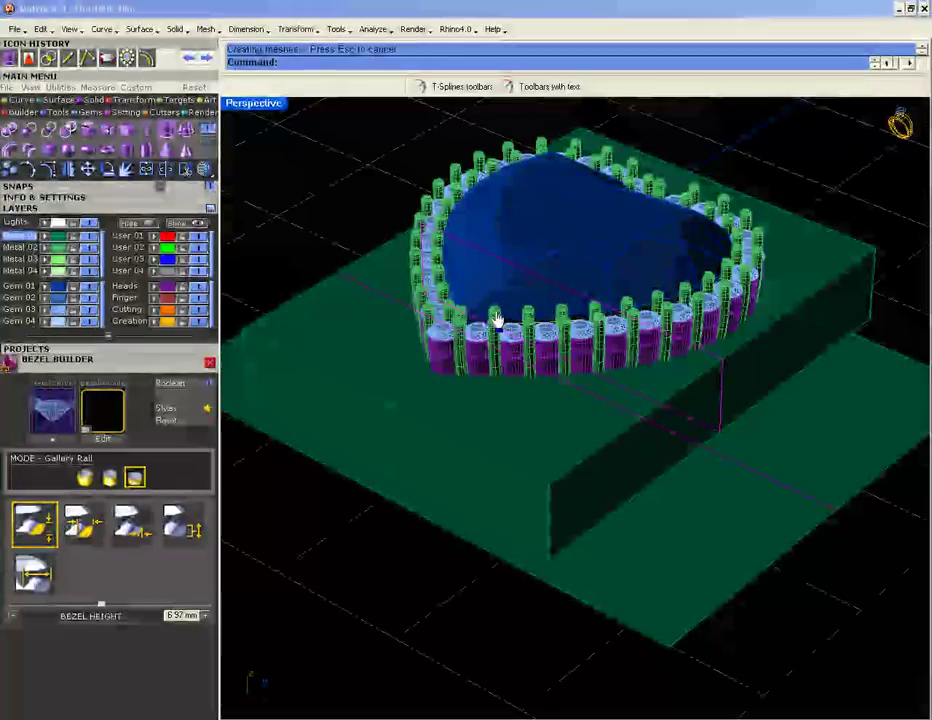
left_click(497, 319)
left_click(531, 320)
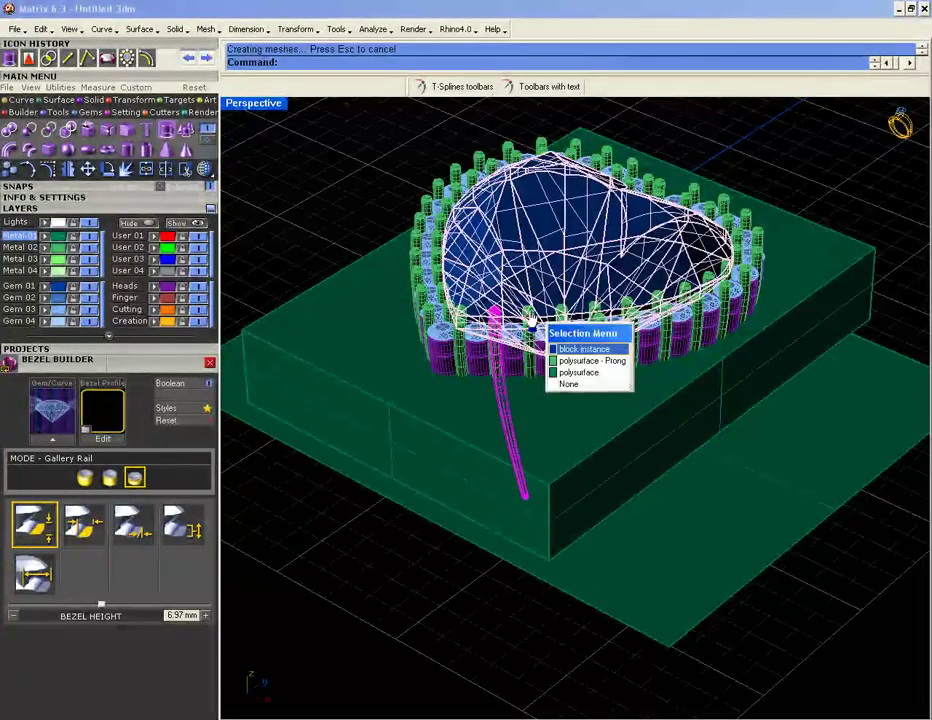
left_click(570, 384)
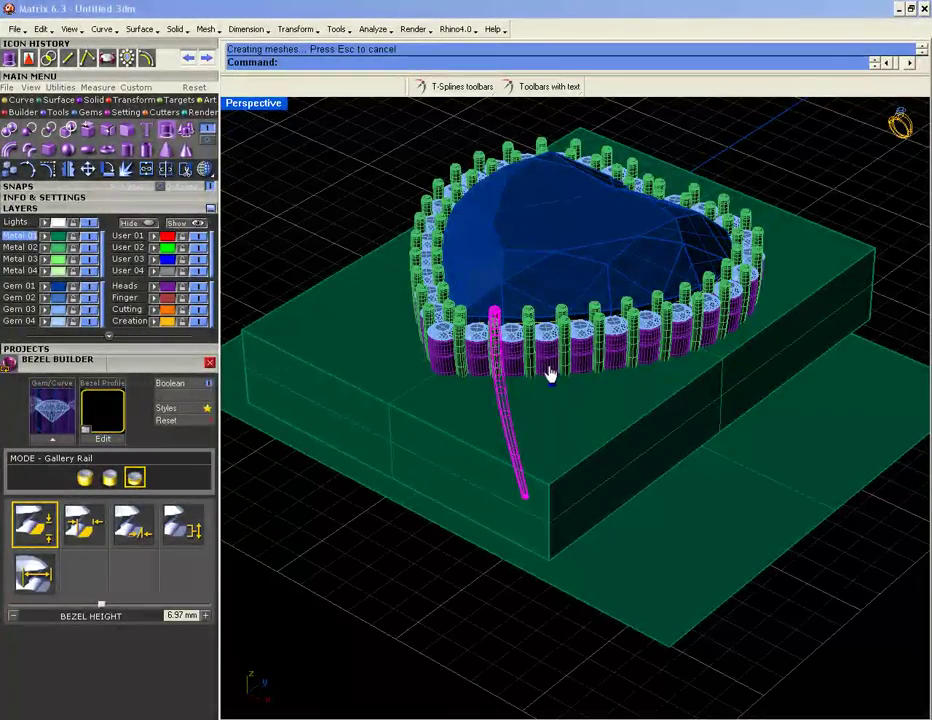
left_click(550, 374)
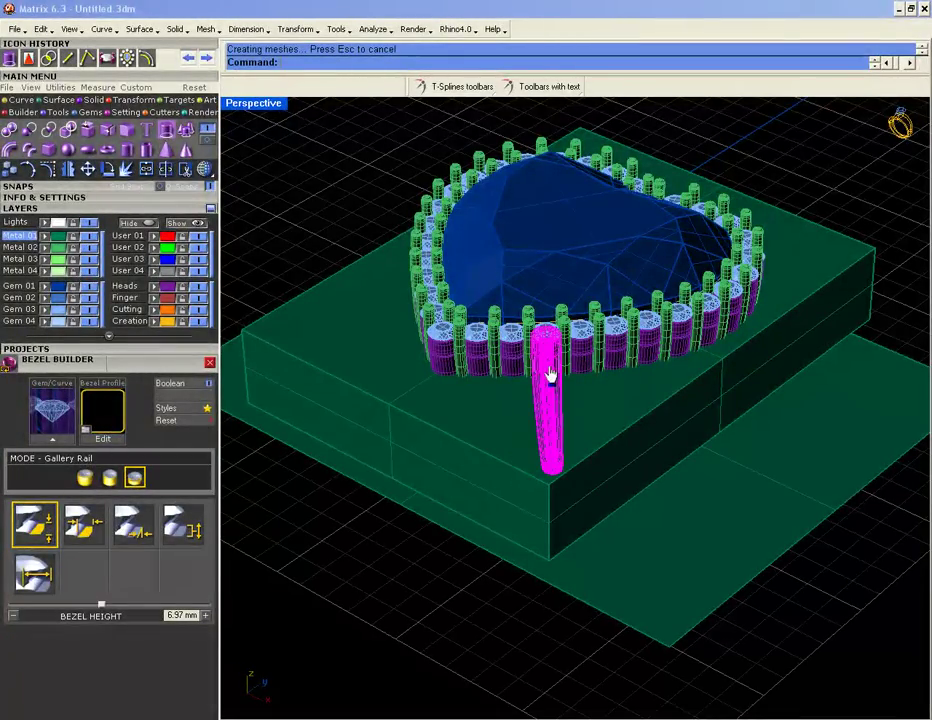
left_click(161, 294)
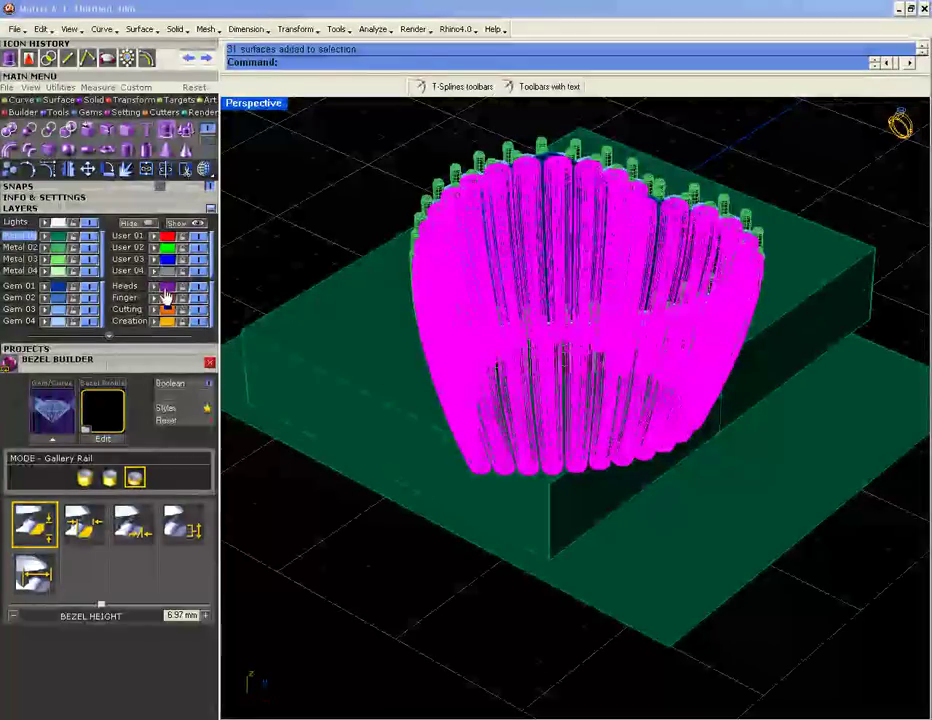
right_click_drag(393, 383, 553, 530)
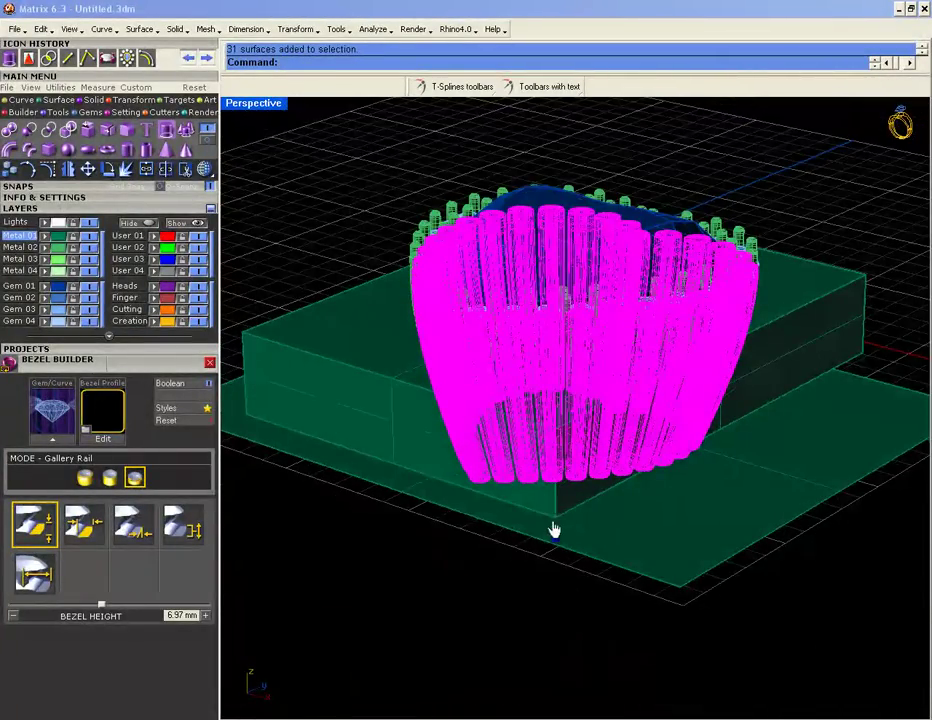
left_click(29, 130)
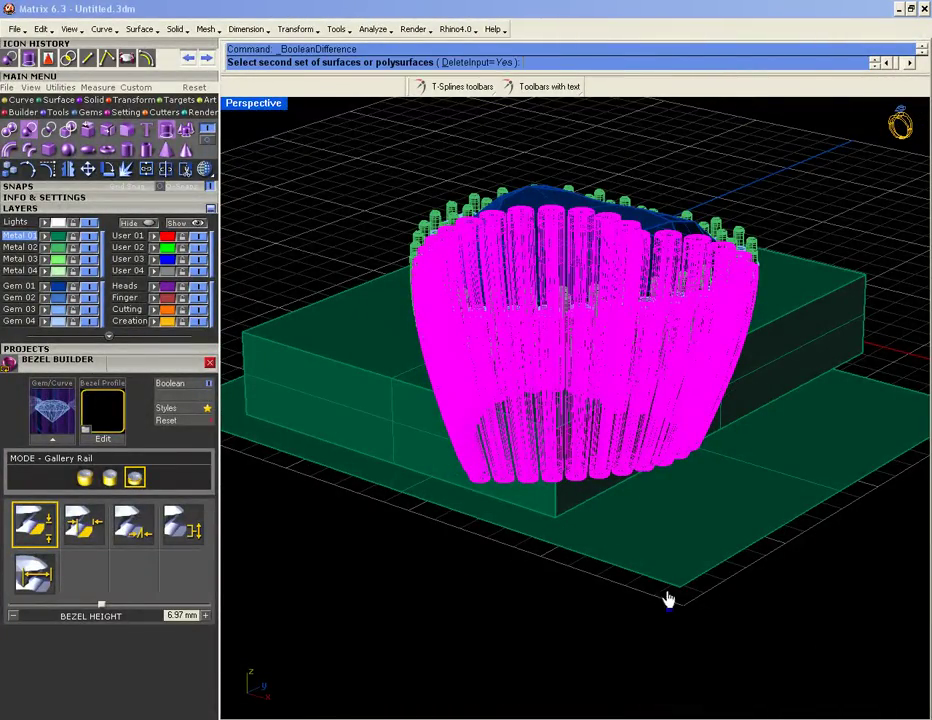
left_click(668, 562)
key("Return")
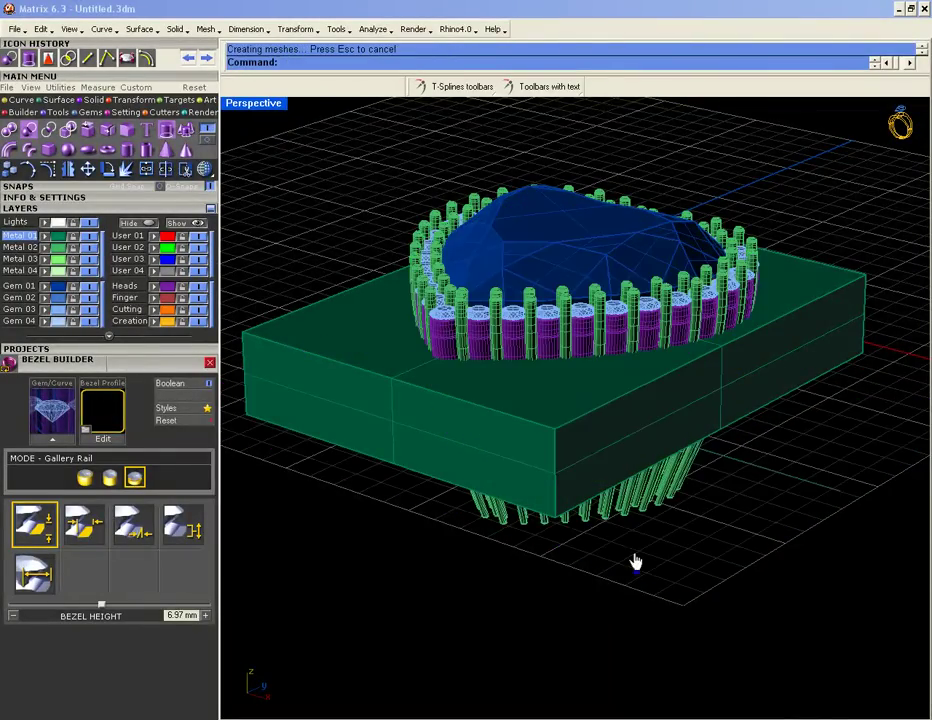
right_click_drag(637, 470, 610, 537)
key("ctrl+z")
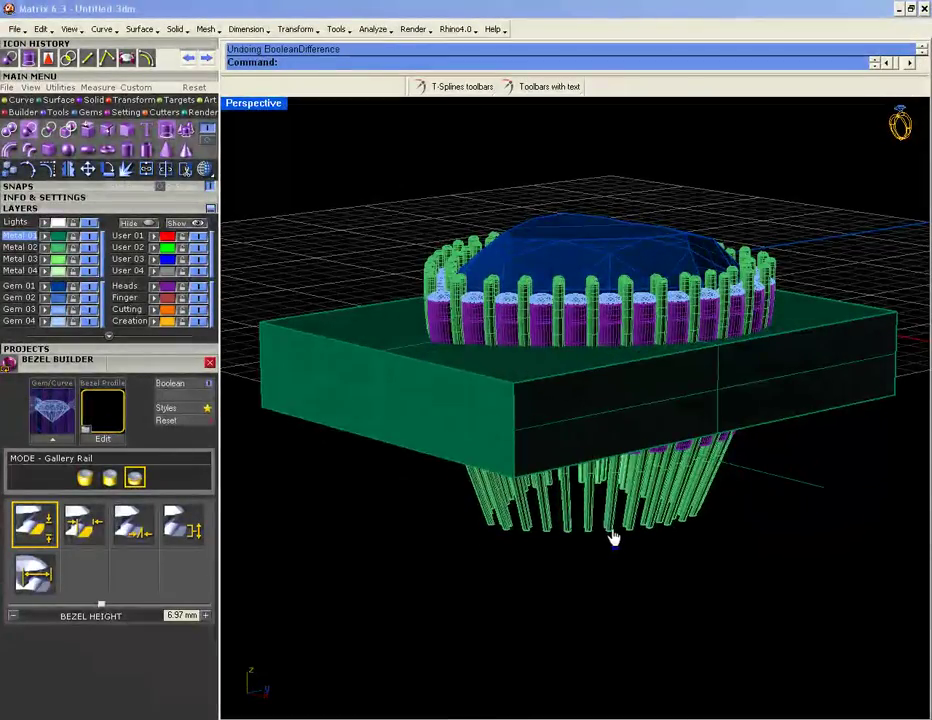
key("Escape")
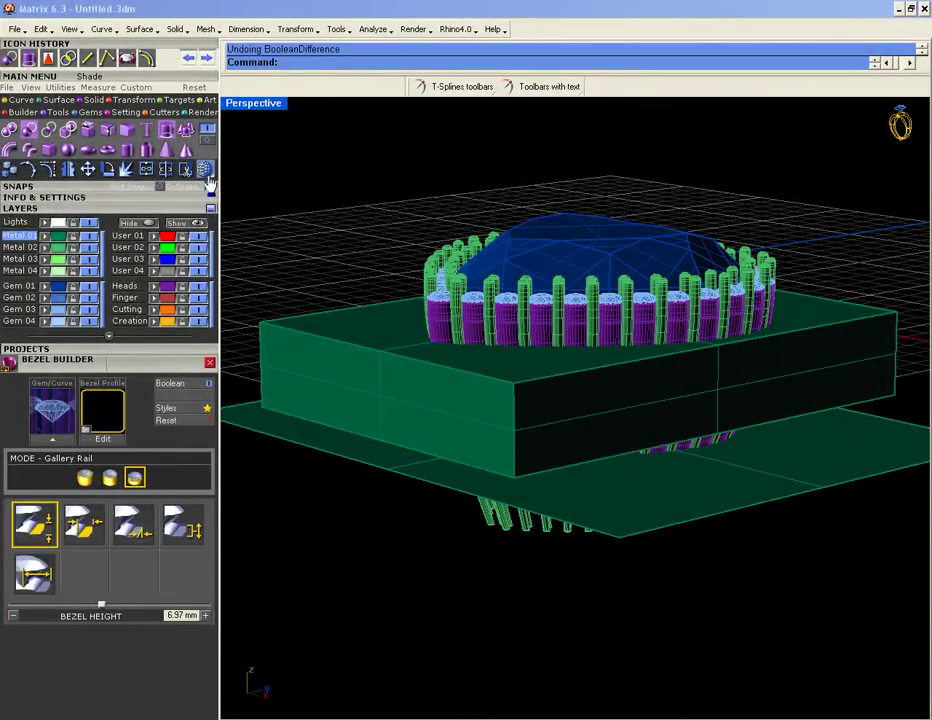
Step: Switch to wireframe, select all prongs and purple cylinders, and cut off their lower ends with the lower plane using BooleanDifference
left_click(206, 173)
right_click_drag(541, 376, 640, 475)
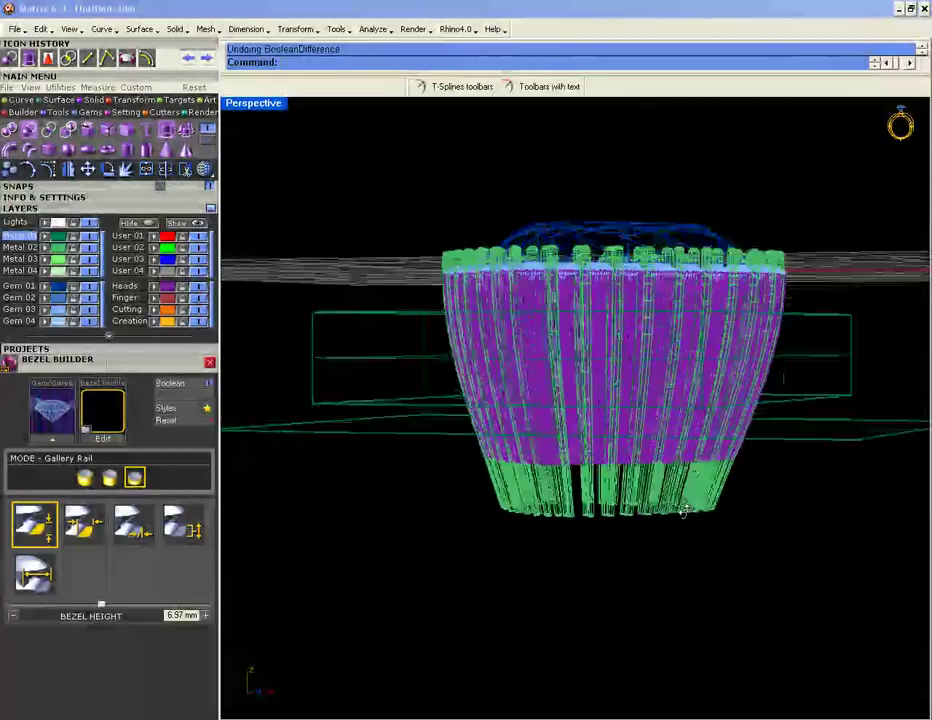
left_click_drag(770, 645, 451, 495)
left_click_drag(840, 547, 397, 464)
right_click_drag(394, 475, 365, 470)
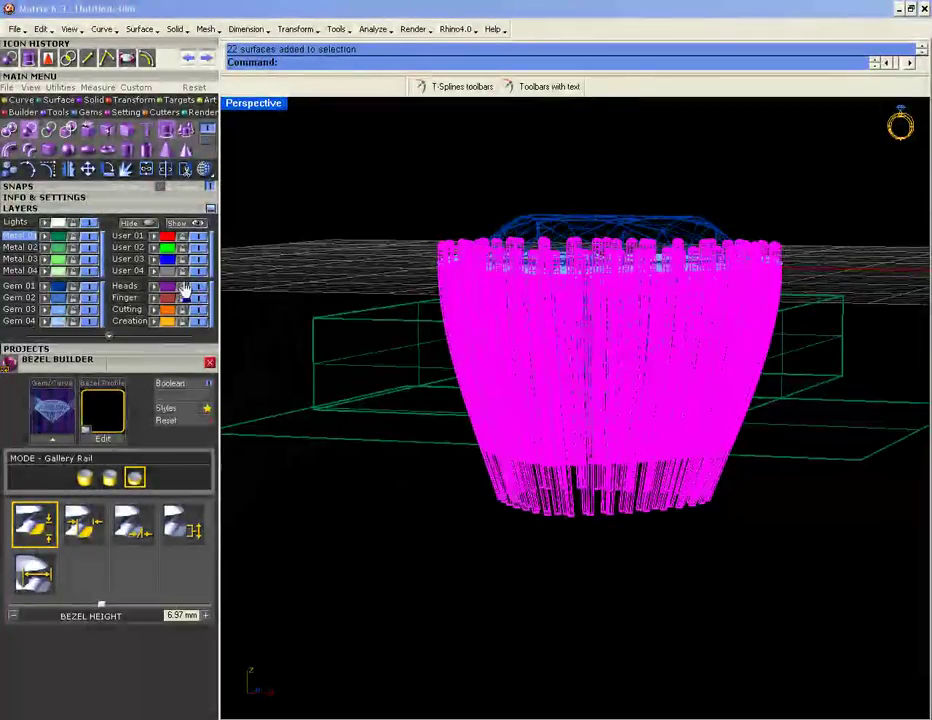
left_click(29, 138)
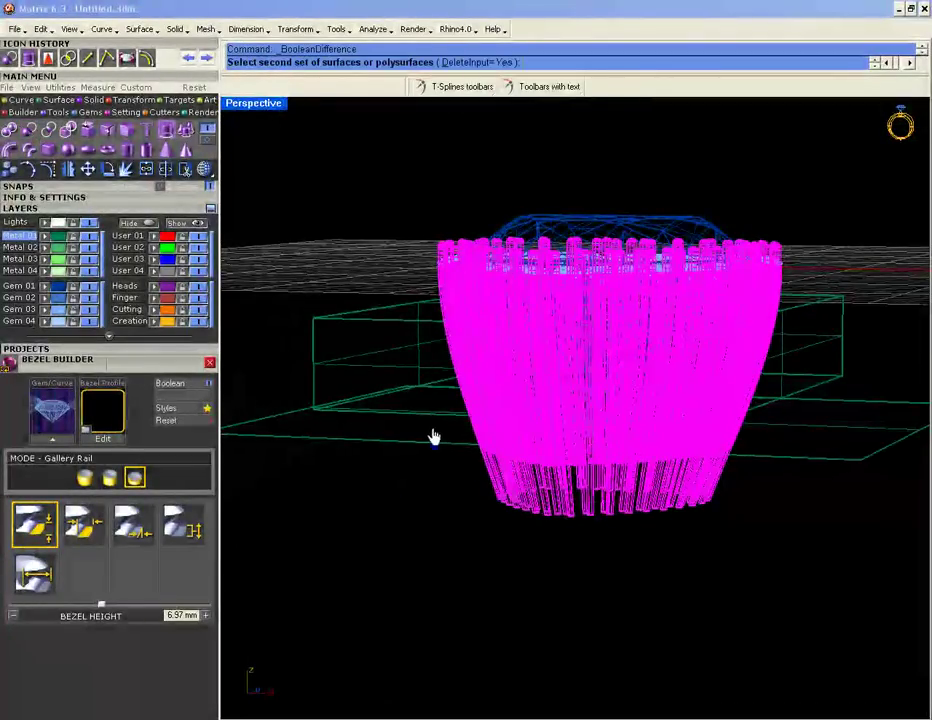
left_click(425, 447)
key("Return")
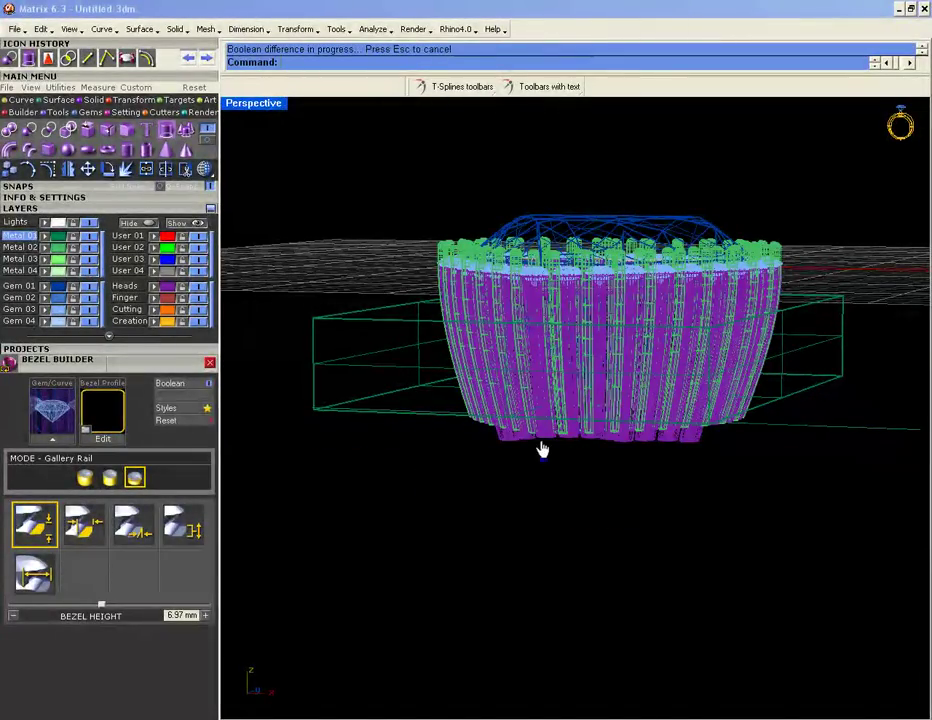
Step: Select all purple cylinders on the Heads layer and subtract the extruded rectangular block from them using BooleanDifference
mouse_move(546, 419)
right_mouse_down()
mouse_move(547, 406)
mouse_move(546, 414)
right_mouse_up()
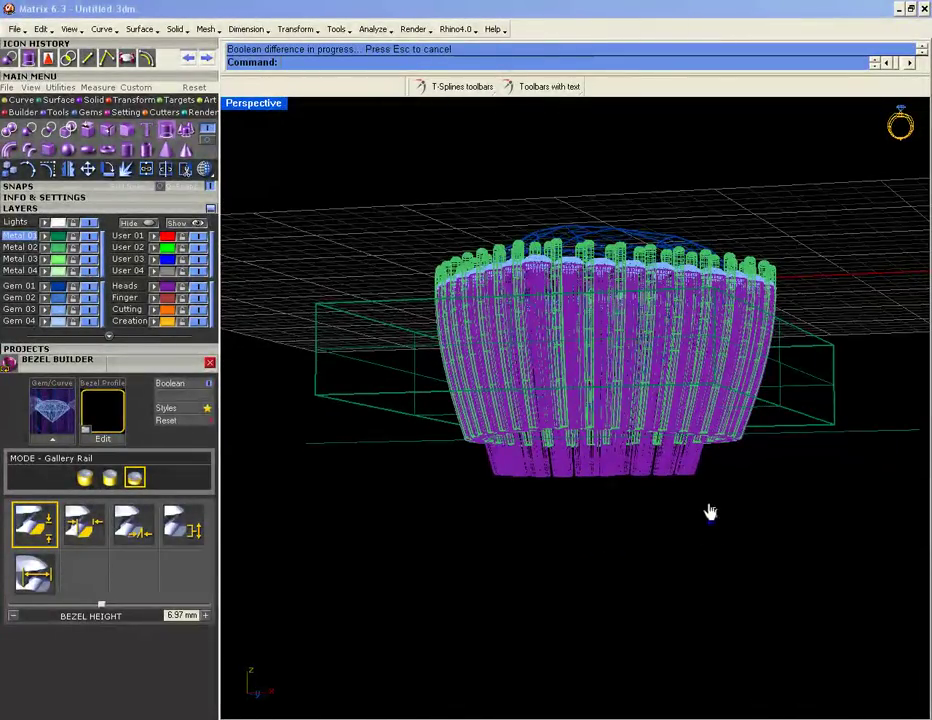
left_click_drag(716, 517, 474, 470)
mouse_move(474, 470)
right_mouse_down()
mouse_move(599, 478)
mouse_move(562, 485)
mouse_move(545, 474)
mouse_move(553, 470)
mouse_move(460, 481)
right_mouse_up()
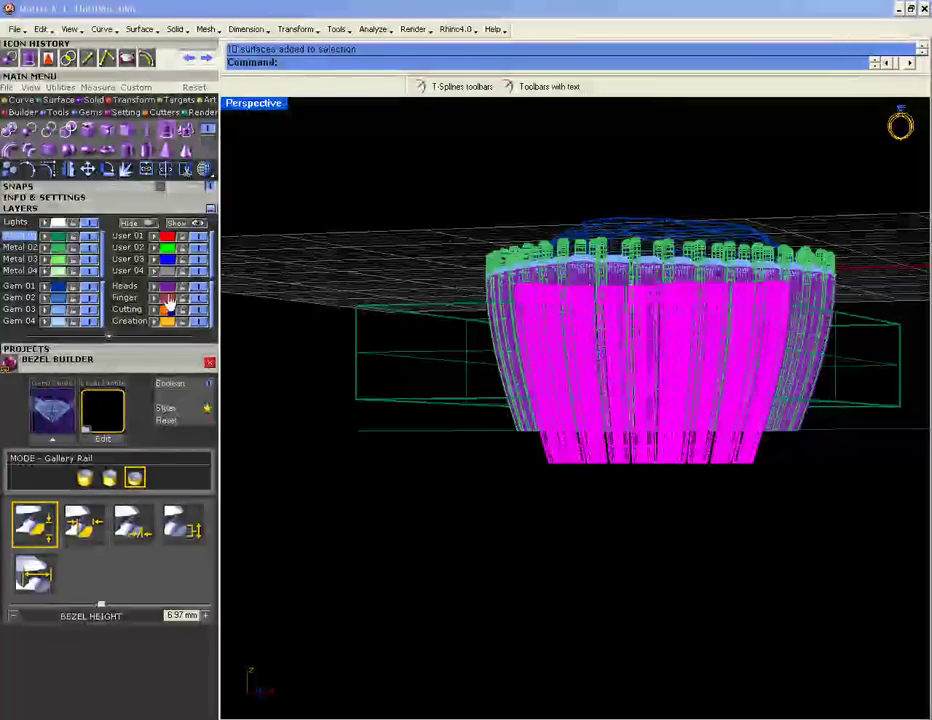
left_click(175, 296)
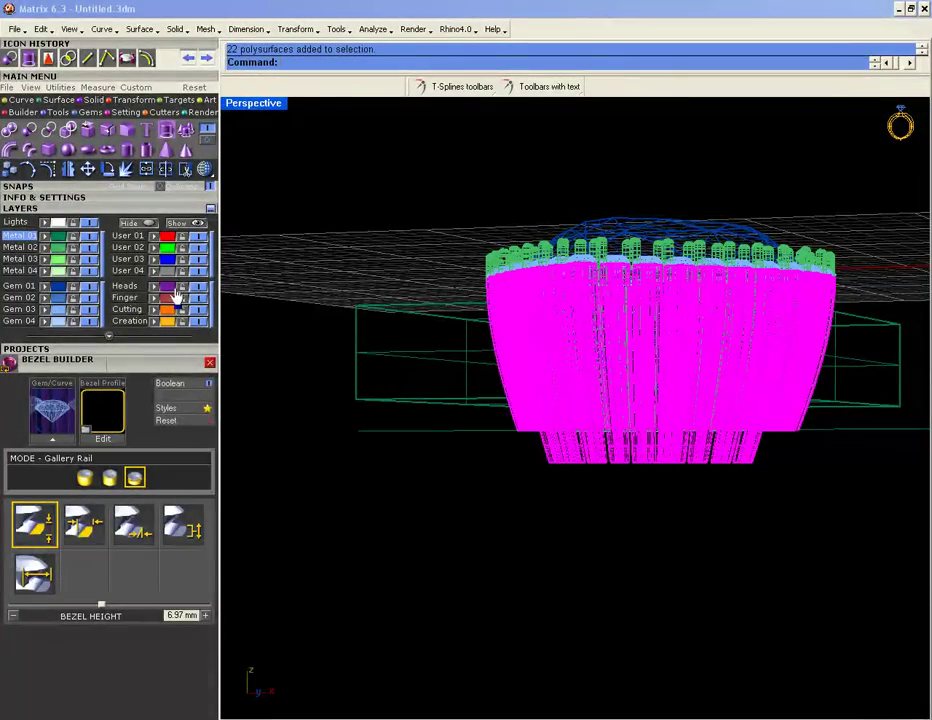
left_click(28, 132)
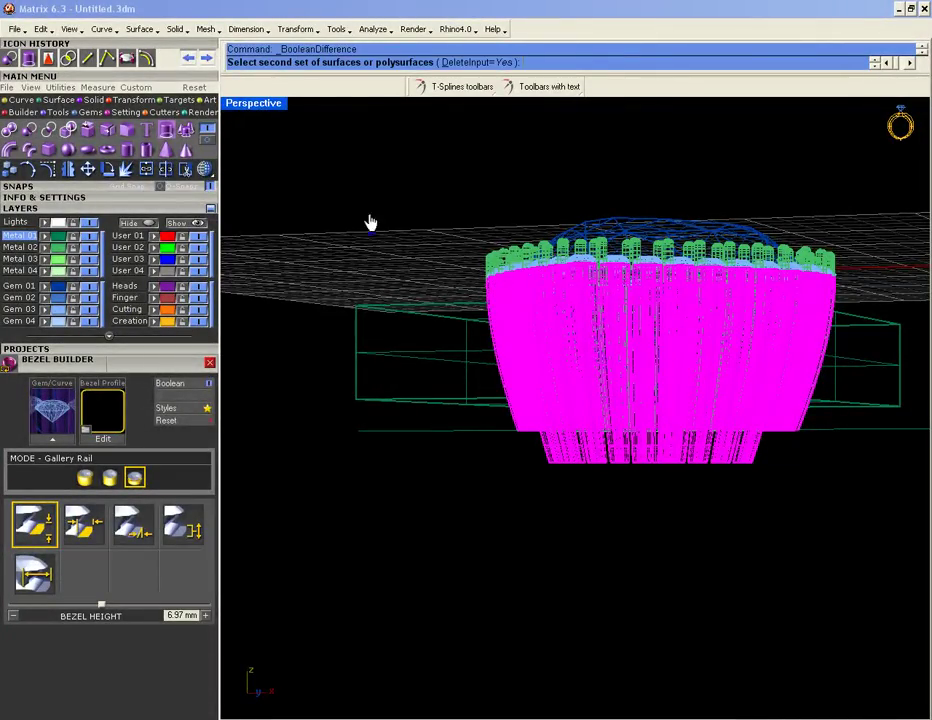
left_click(352, 349)
key("Return")
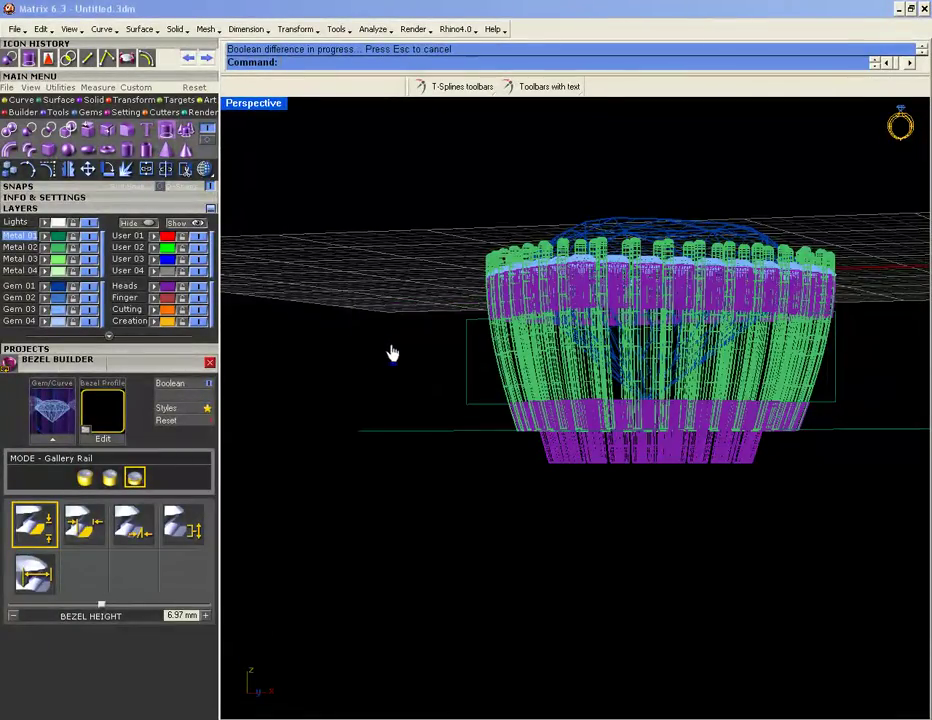
Step: In the Through Finger view, trim off the purple cylinder ends below the lower horizontal line, using that line as the cutting object
left_click_drag(431, 366, 382, 478)
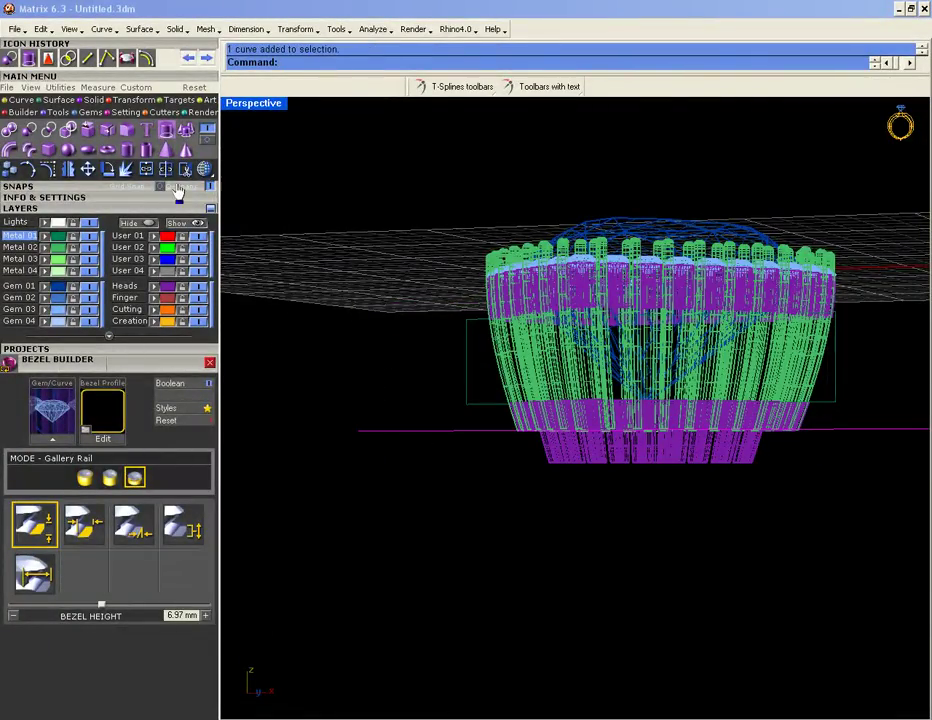
double_click(259, 106)
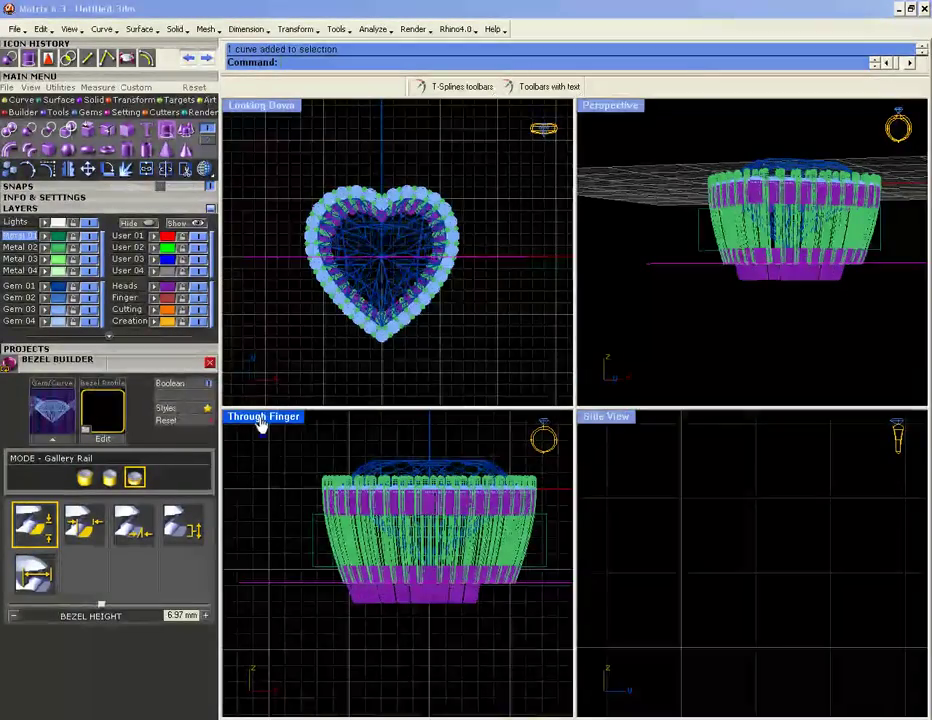
double_click(259, 421)
scroll(574, 350, "up", 5)
scroll(565, 441, "down", 6)
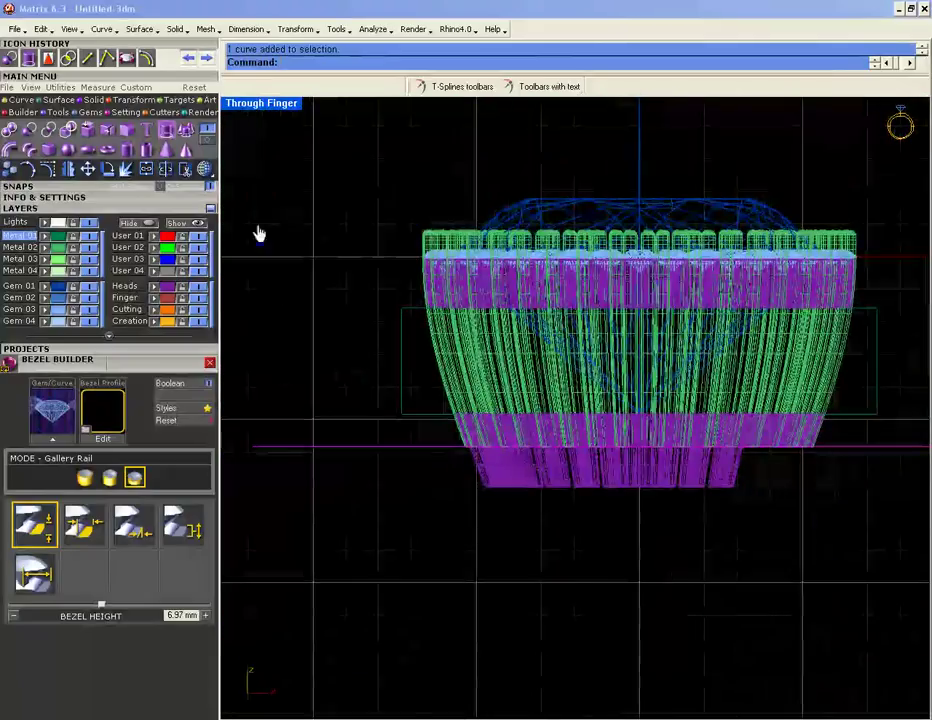
left_click(184, 169)
left_click_drag(796, 606, 431, 487)
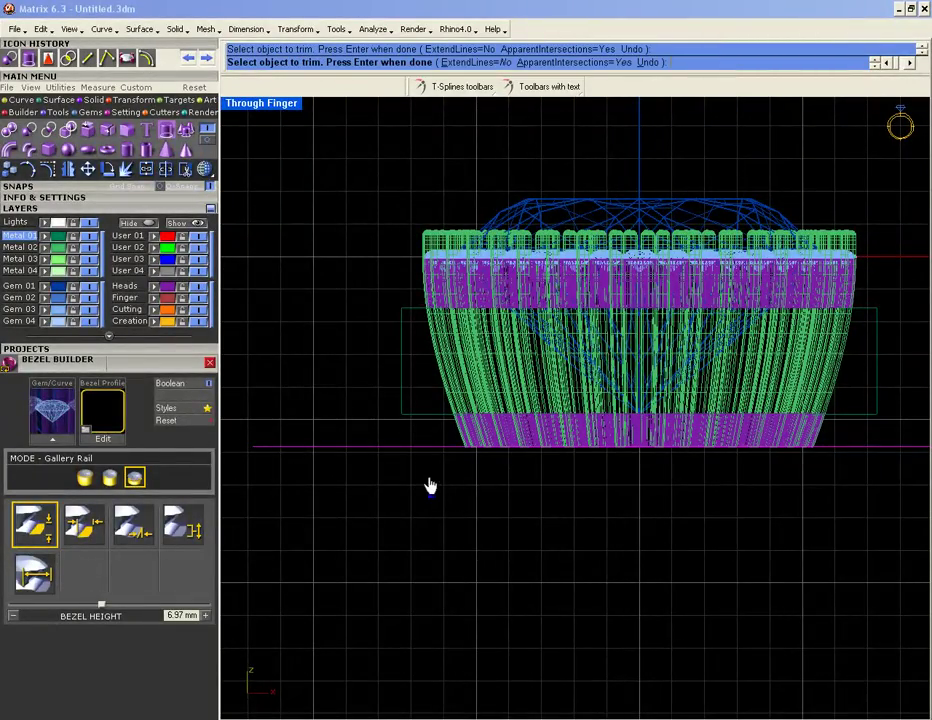
key("Return")
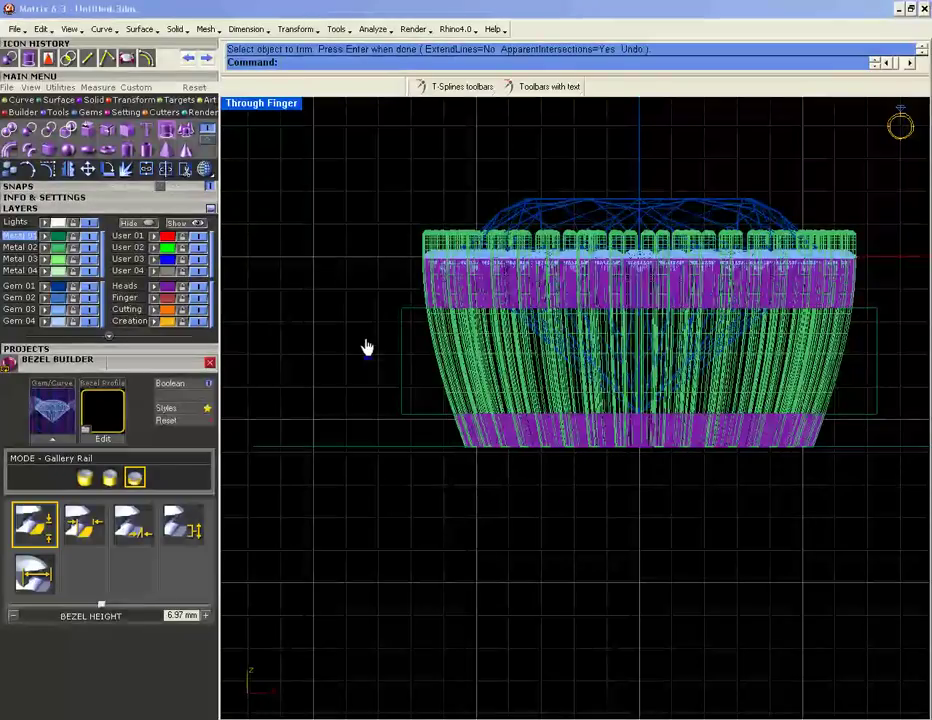
Step: Select everything and run Cap to close the open trimmed ends, and clear the selection
key("ctrl+a")
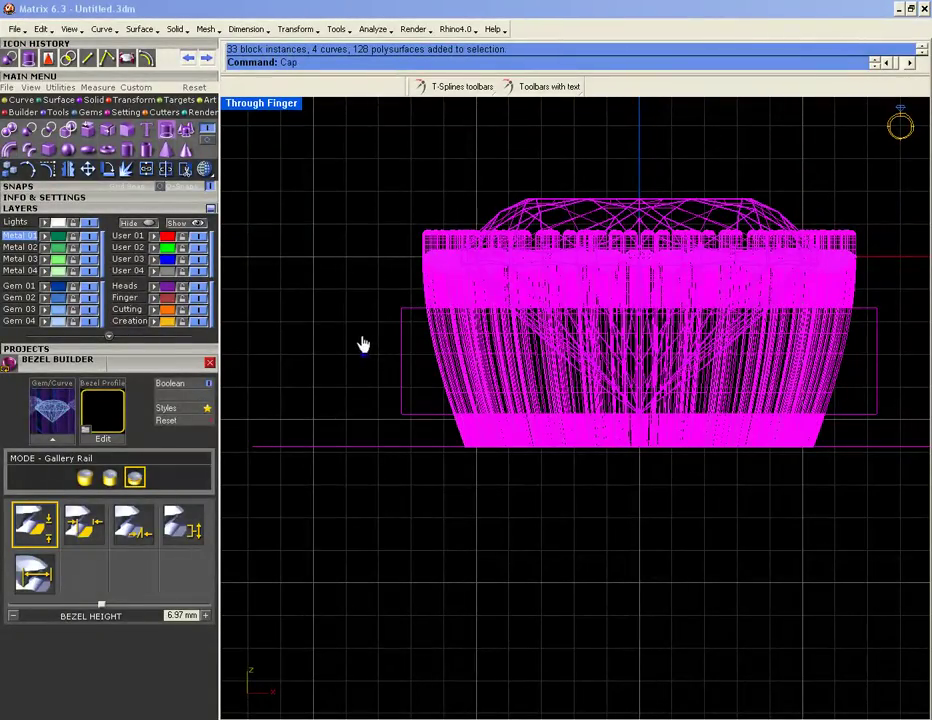
type("Cap")
key("Return")
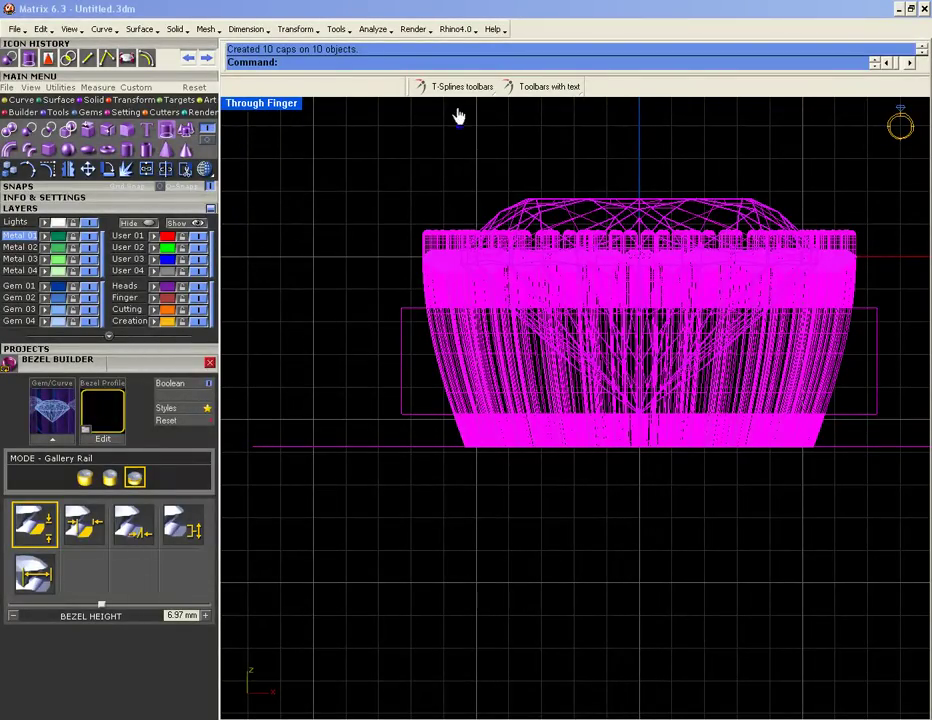
left_click(356, 164)
Step: In the Looking Down view, select five adjacent inner prongs along the heart's upper-left lobe, starting beside the cleft gem
double_click(289, 116)
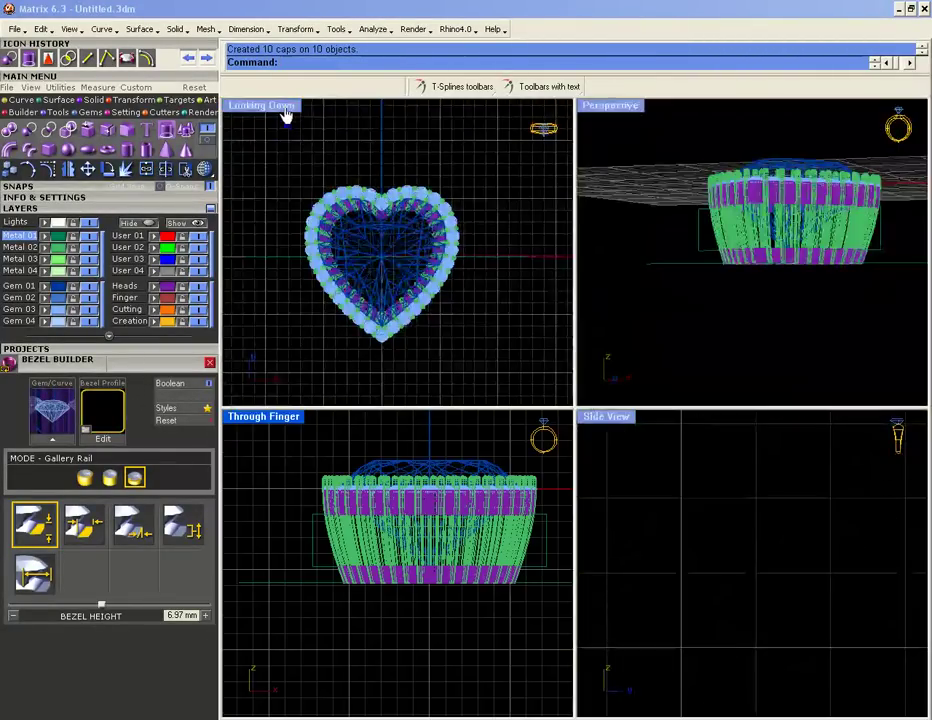
double_click(287, 114)
scroll(533, 343, "up", 5)
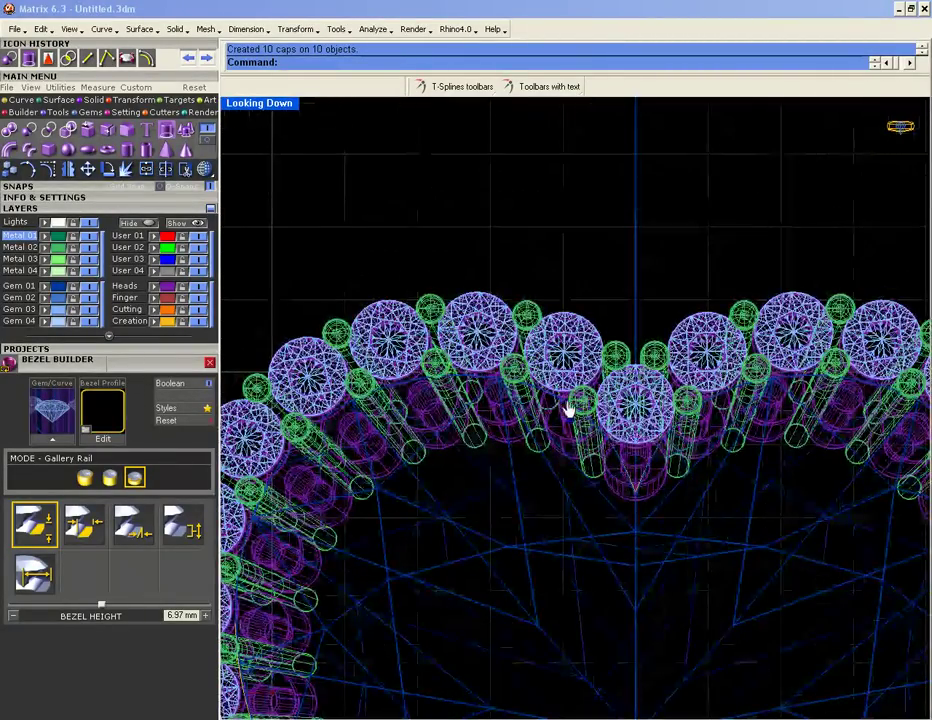
left_click(568, 408)
left_click(635, 450)
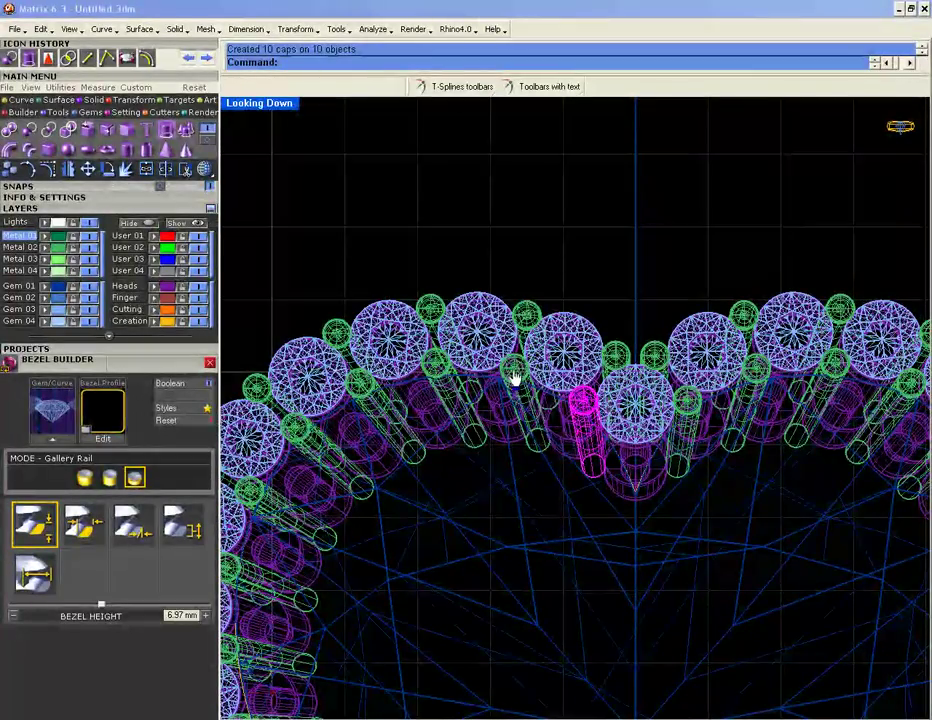
left_click(515, 368, "shift")
left_click(553, 416)
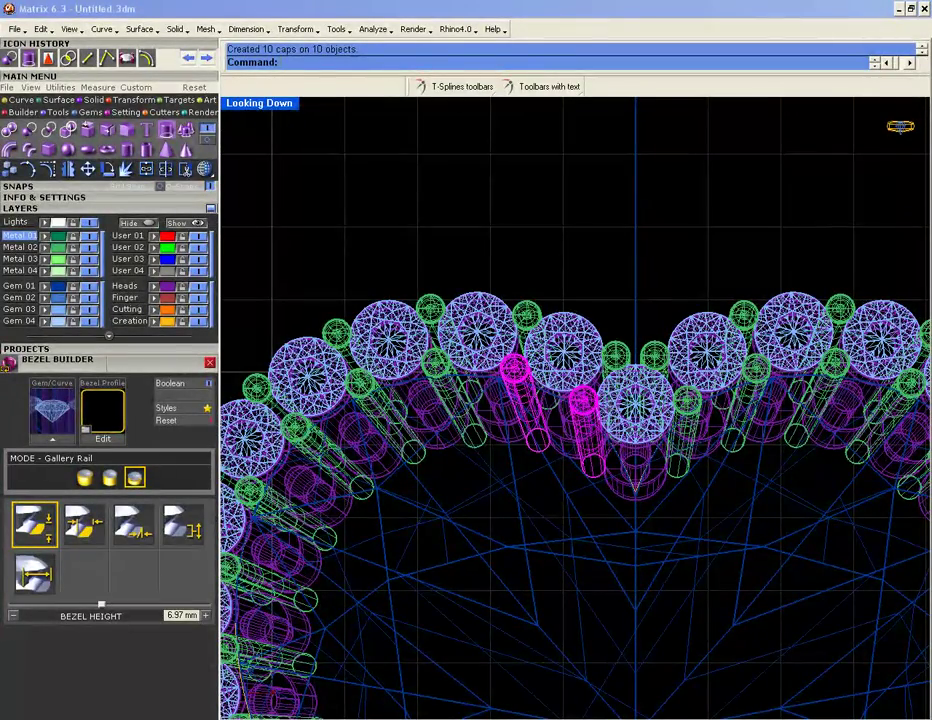
left_click(443, 367, "shift")
left_click(478, 402)
left_click(360, 390, "shift")
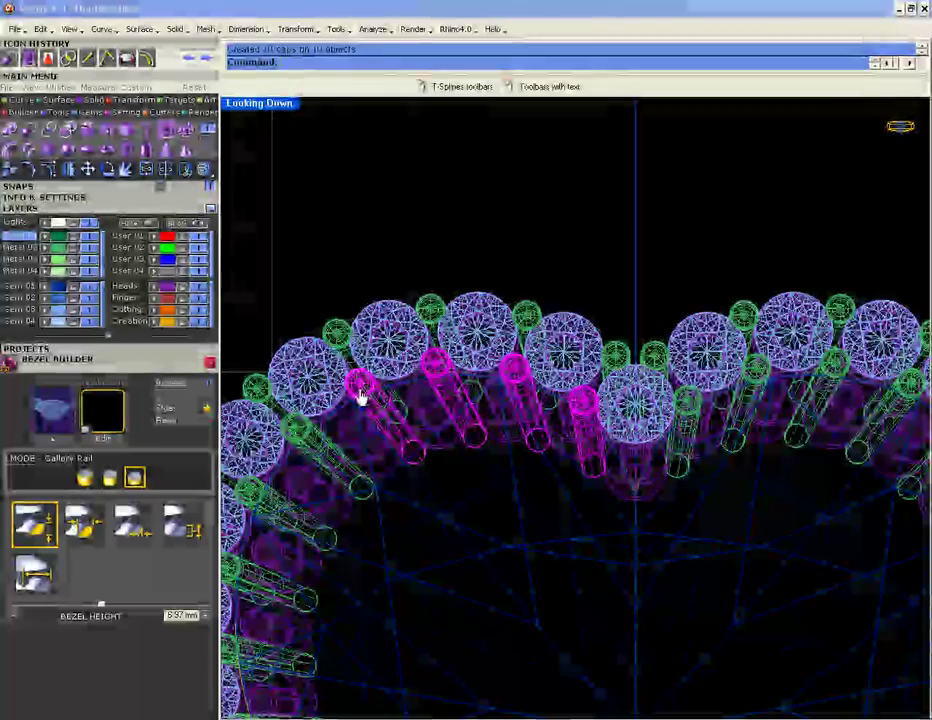
scroll(358, 400, "down", 5)
scroll(355, 305, "up", 3)
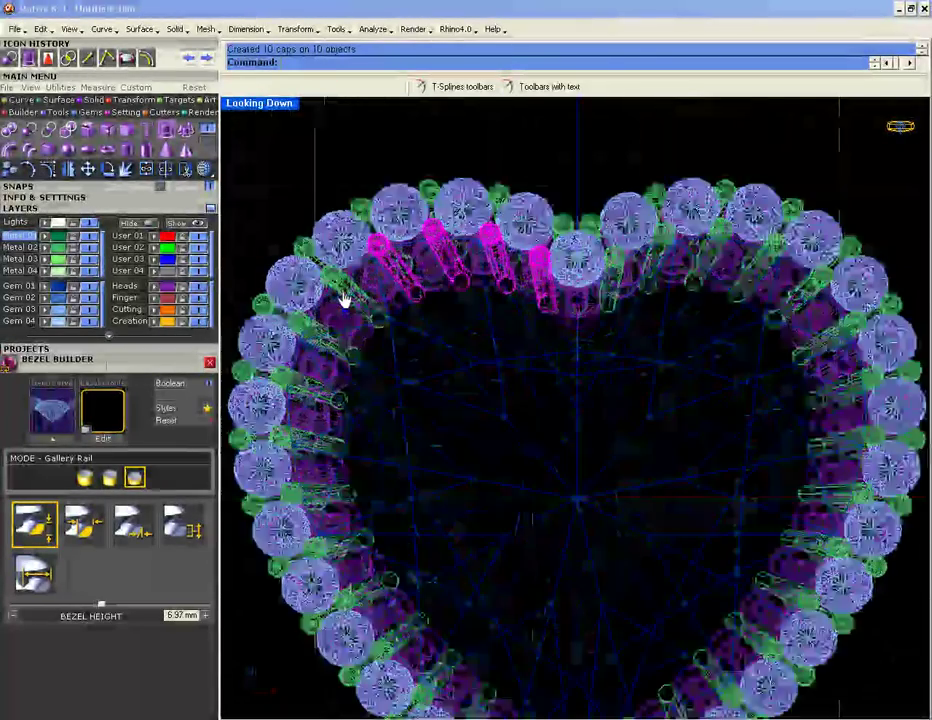
scroll(345, 301, "up", 2)
scroll(350, 340, "down", 4)
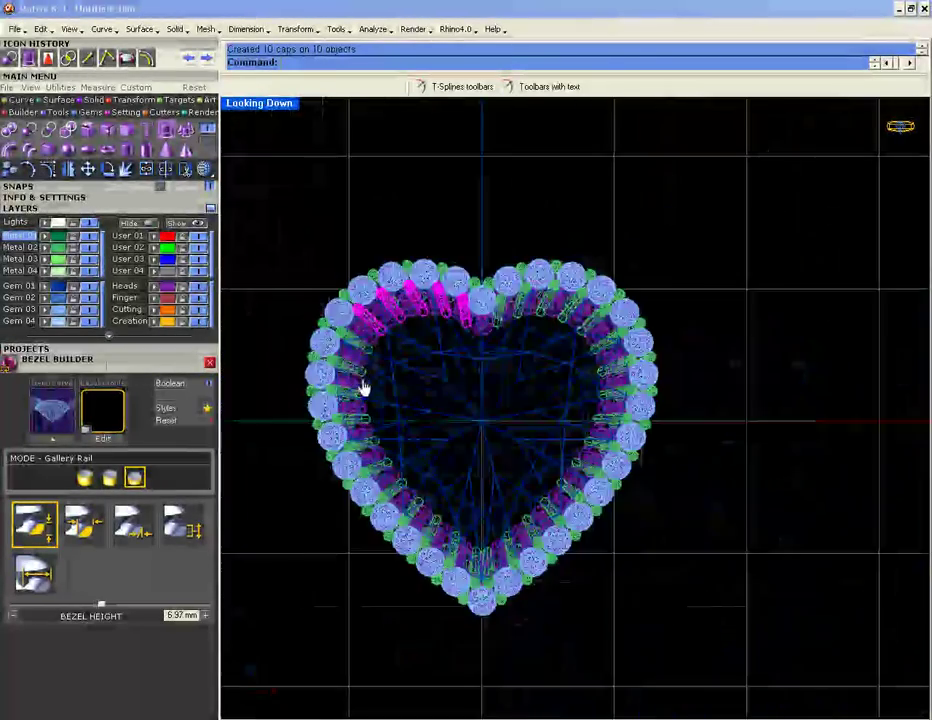
Step: Shade the Perspective view with the Shade command and examine the prongs, gem seats and lower gallery from above and the side
double_click(258, 108)
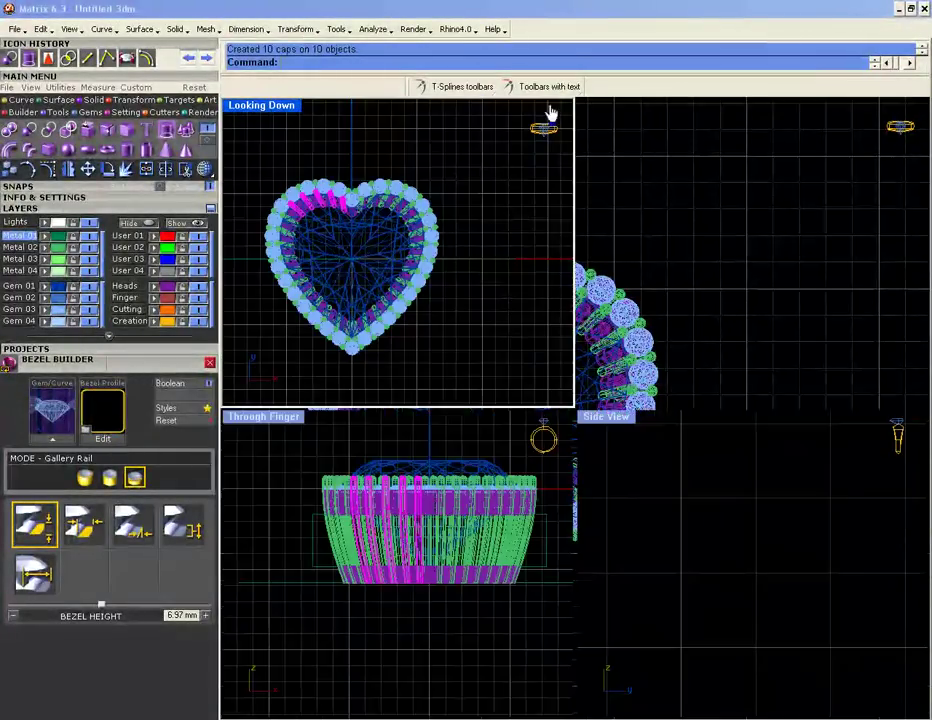
double_click(600, 108)
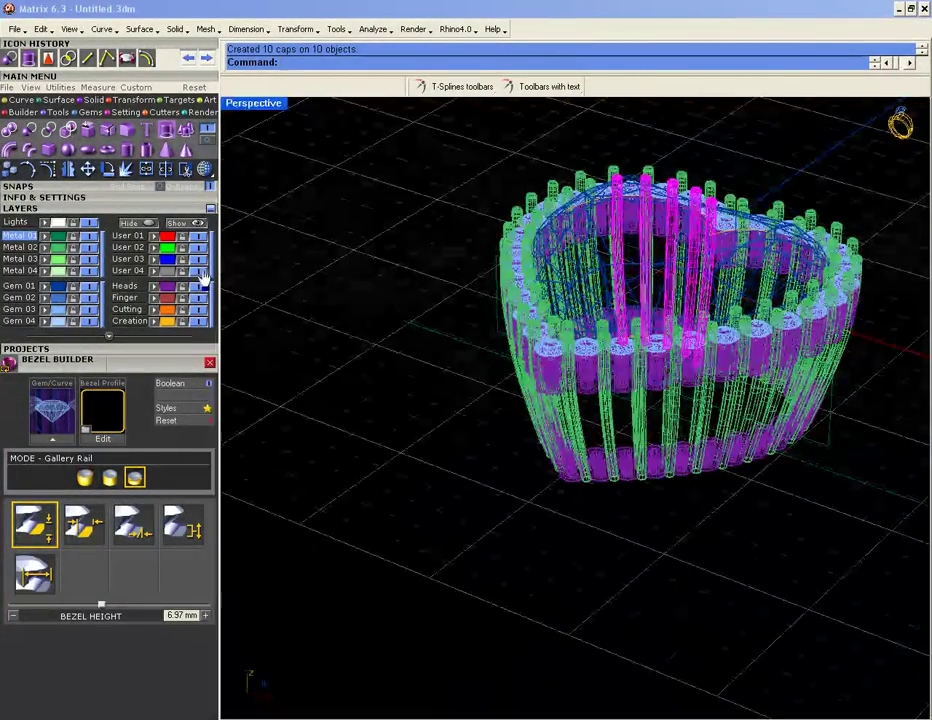
type("AssignBlankTexture")
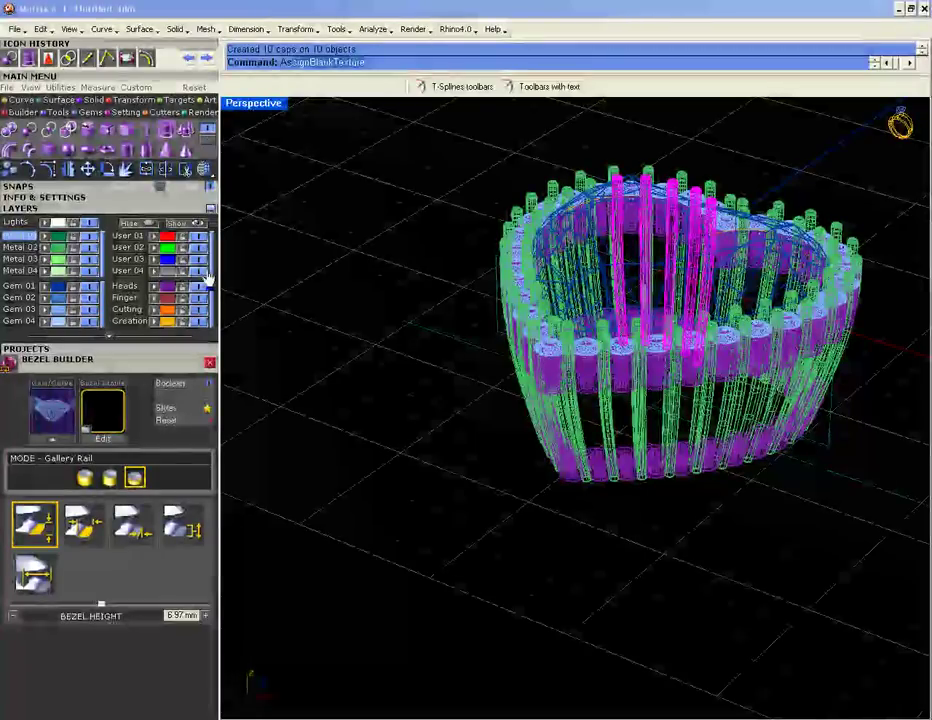
key("BackSpace")
key("BackSpace")
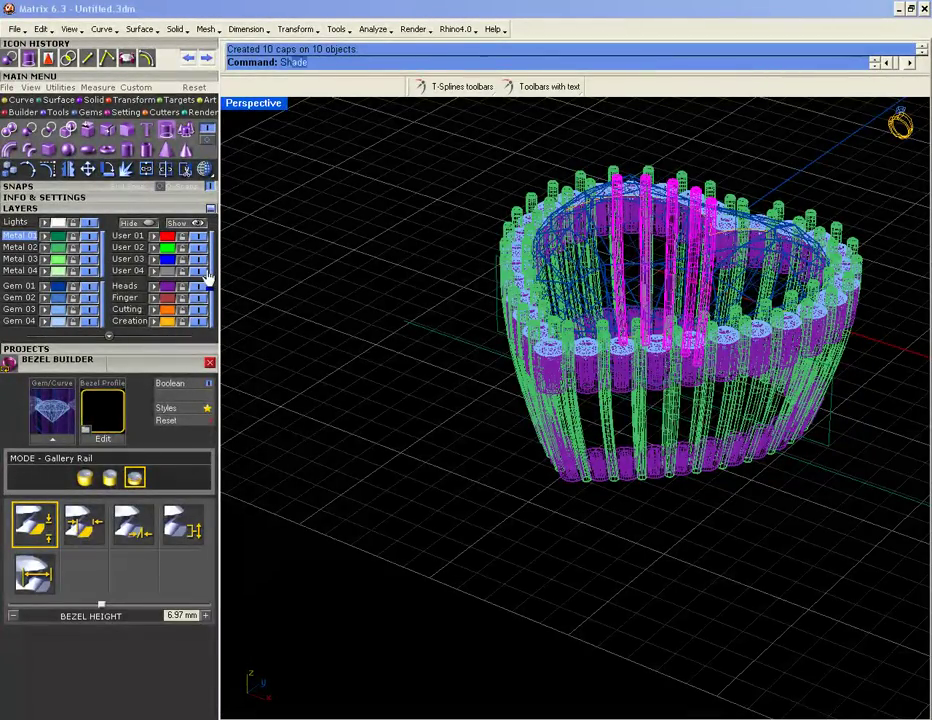
type("Shad")
key("Return")
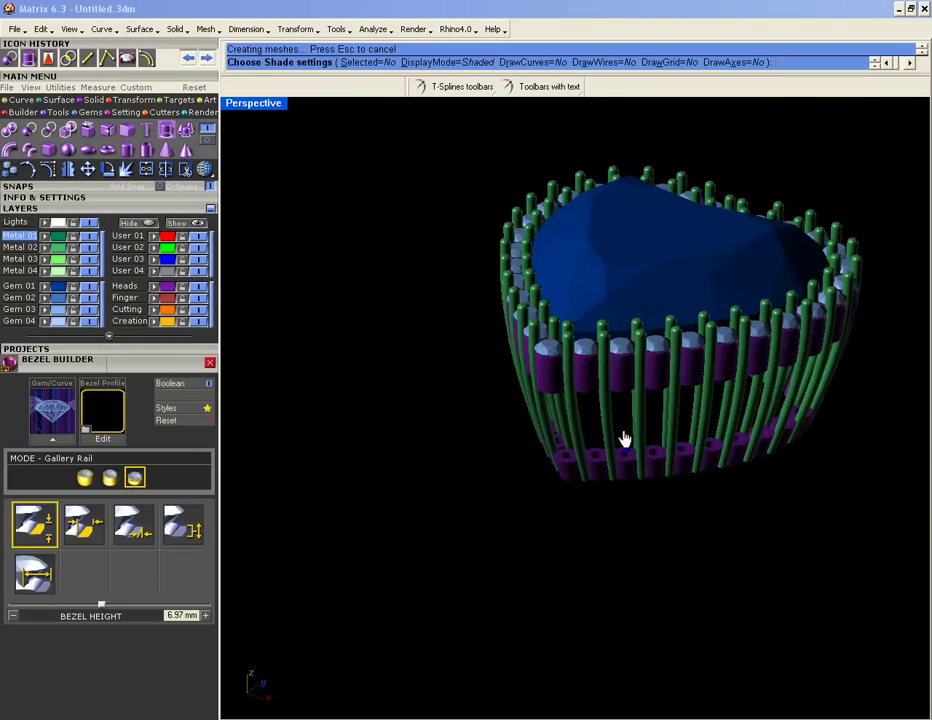
right_click_drag(623, 440, 606, 408)
scroll(591, 317, "up", 5)
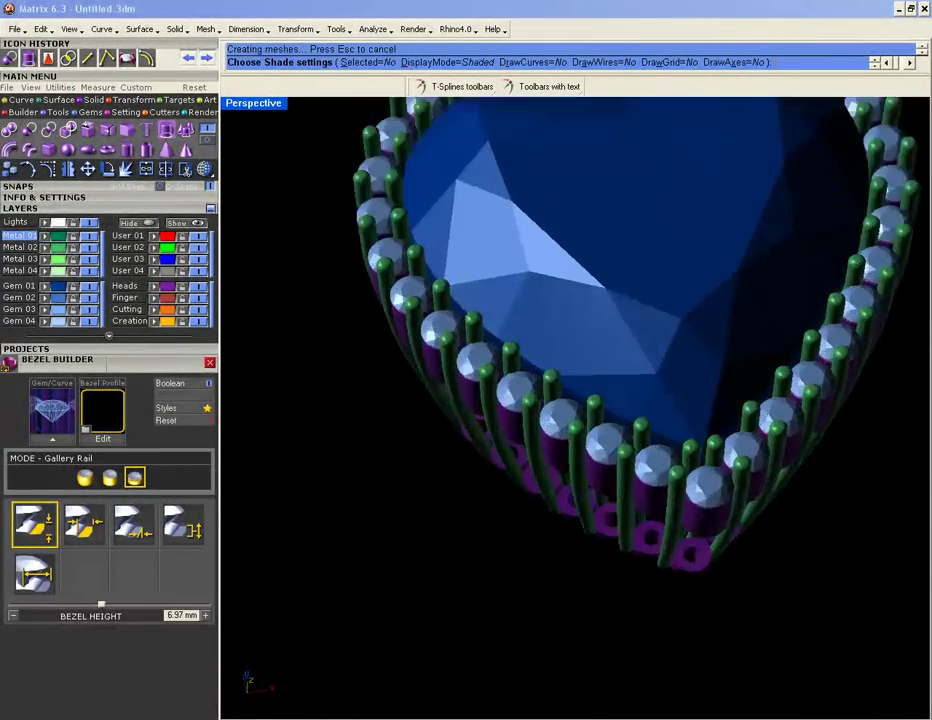
right_click_drag(612, 360, 595, 489)
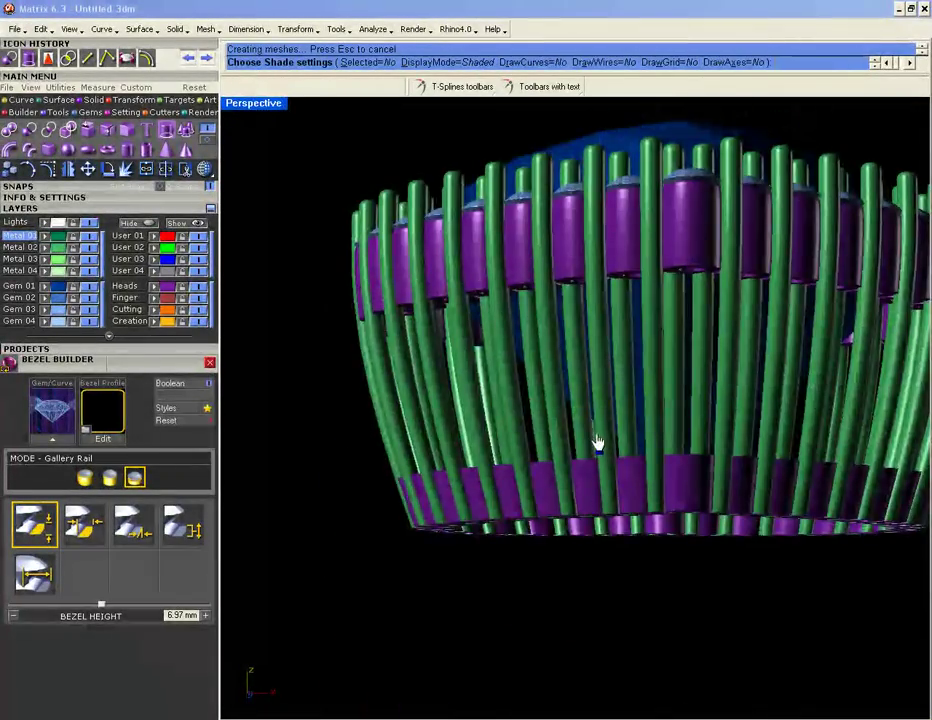
right_click_drag(597, 443, 588, 362)
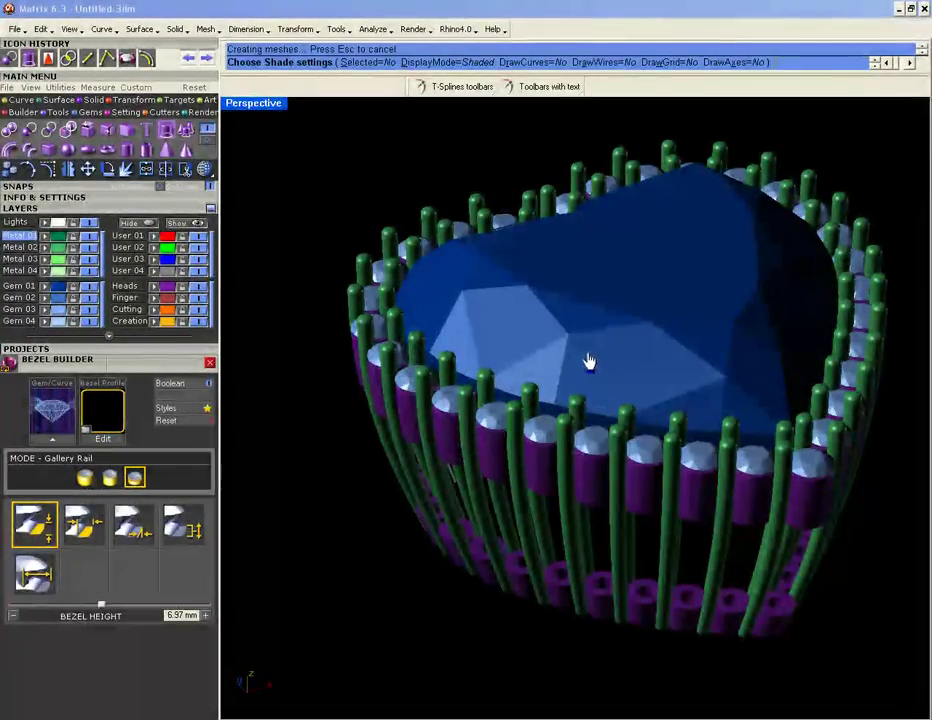